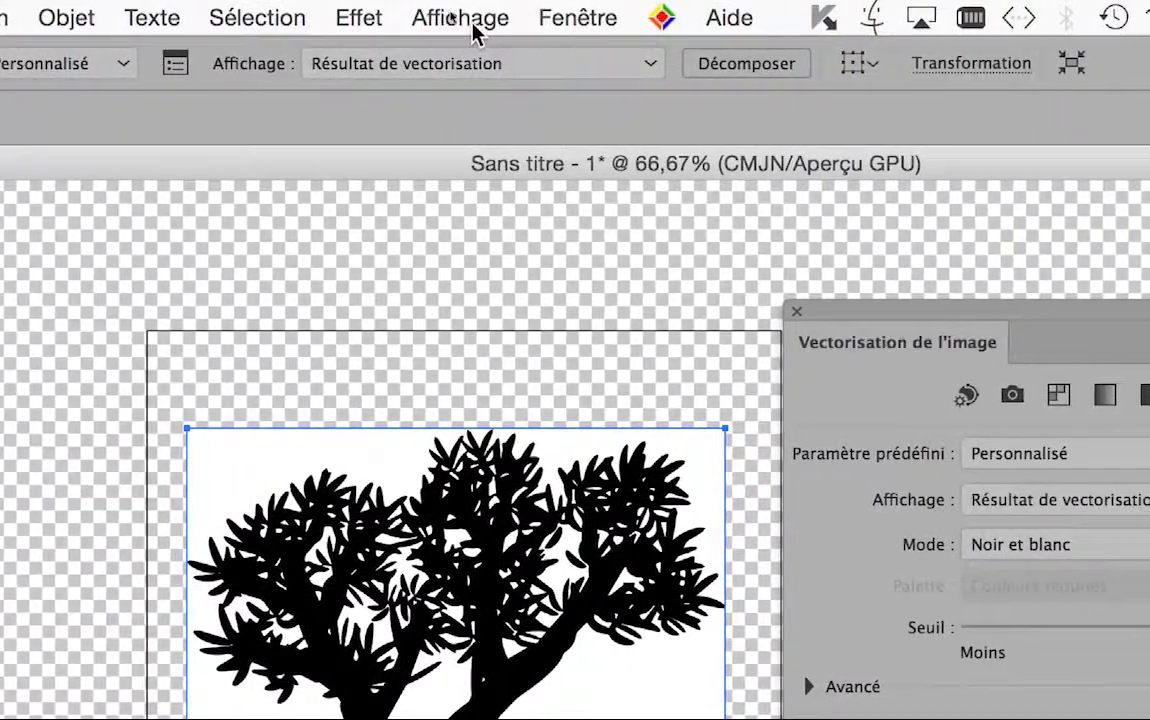
# Show the advanced tracing options and set the tree's image trace to ignore white
pyautogui.click(521, 30)
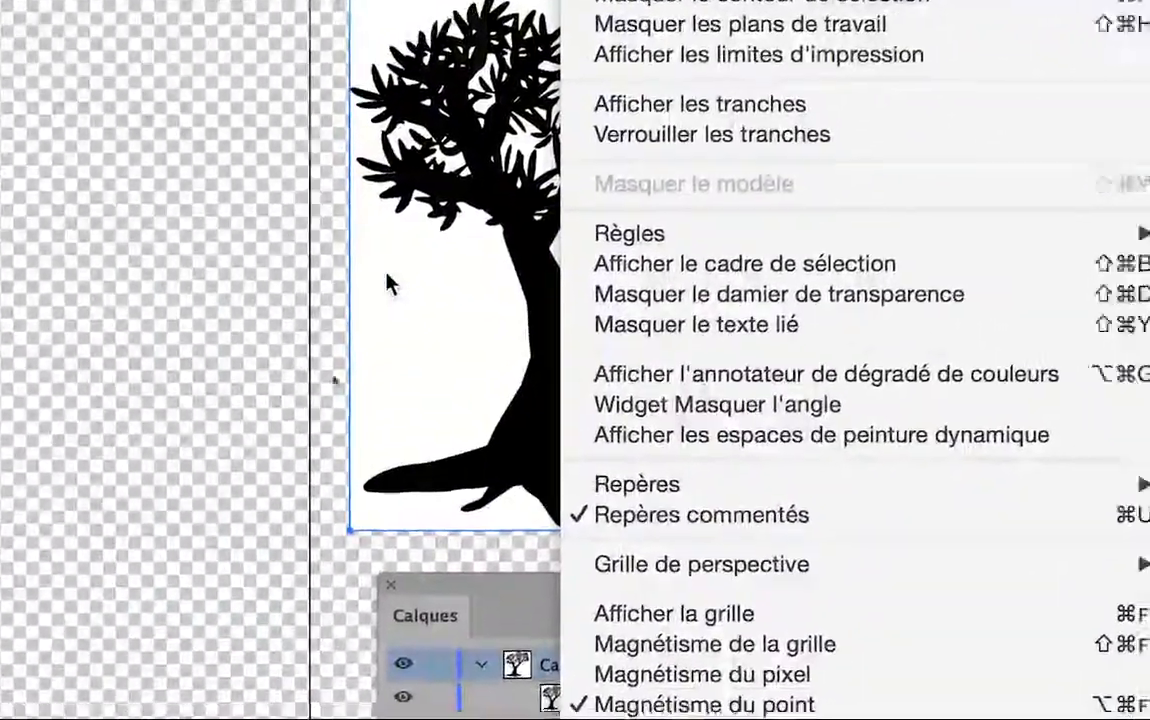
pyautogui.click(390, 277)
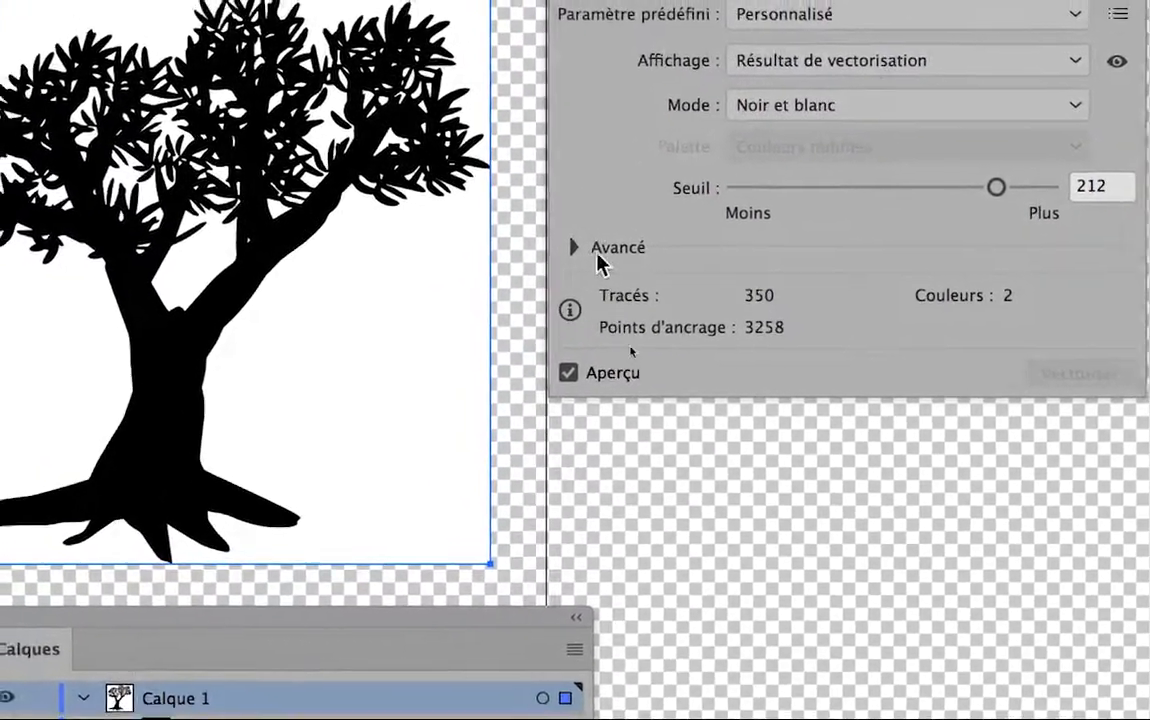
pyautogui.click(590, 252)
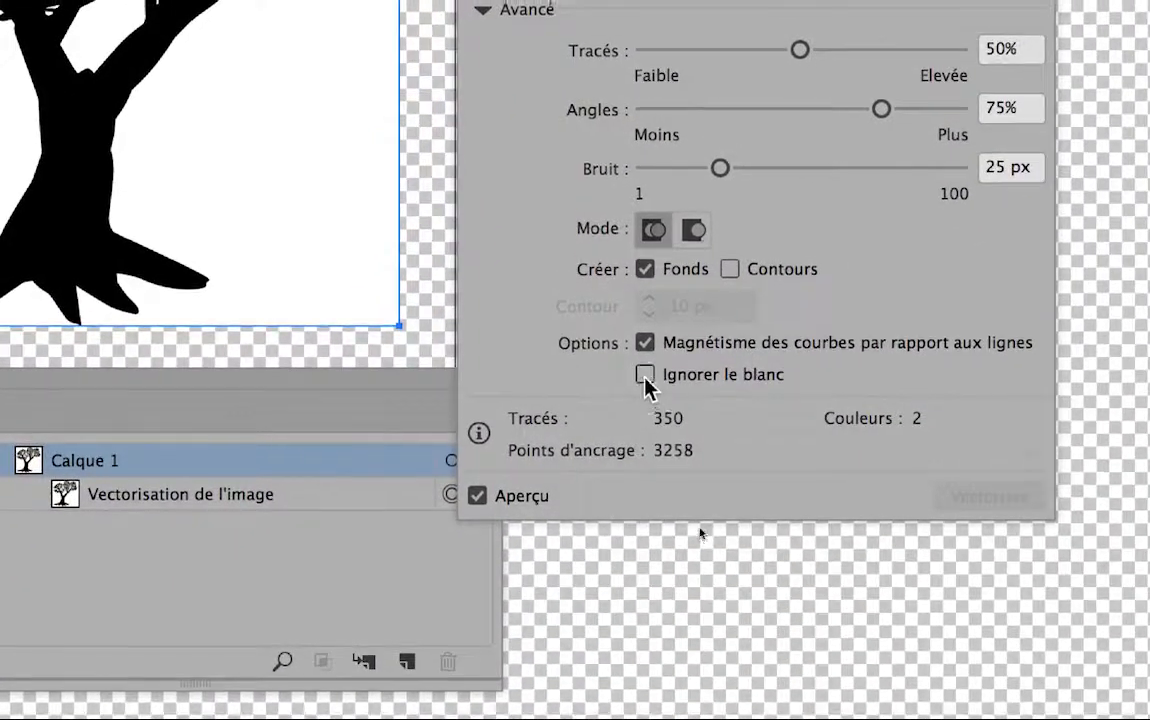
pyautogui.click(646, 376)
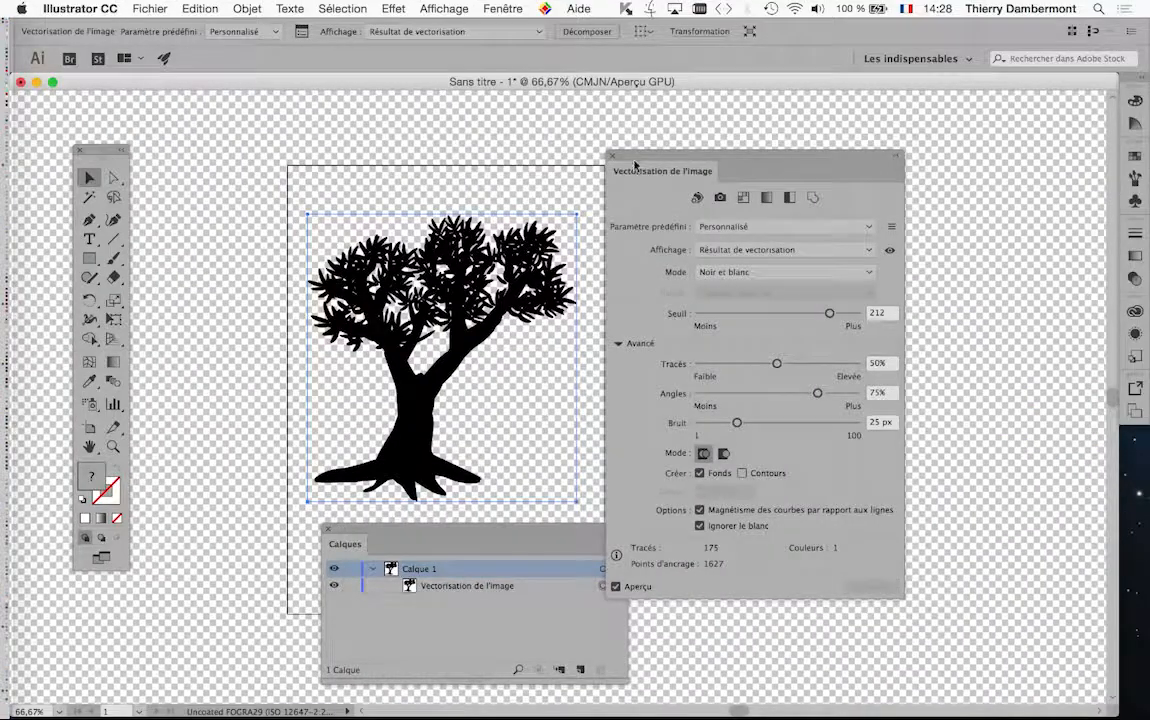
# Move the image trace and layer panels clear of the tree and expand its tracing into vector paths
pyautogui.moveTo(634, 165); pyautogui.dragTo(749, 156)
pyautogui.moveTo(416, 535); pyautogui.dragTo(881, 632)
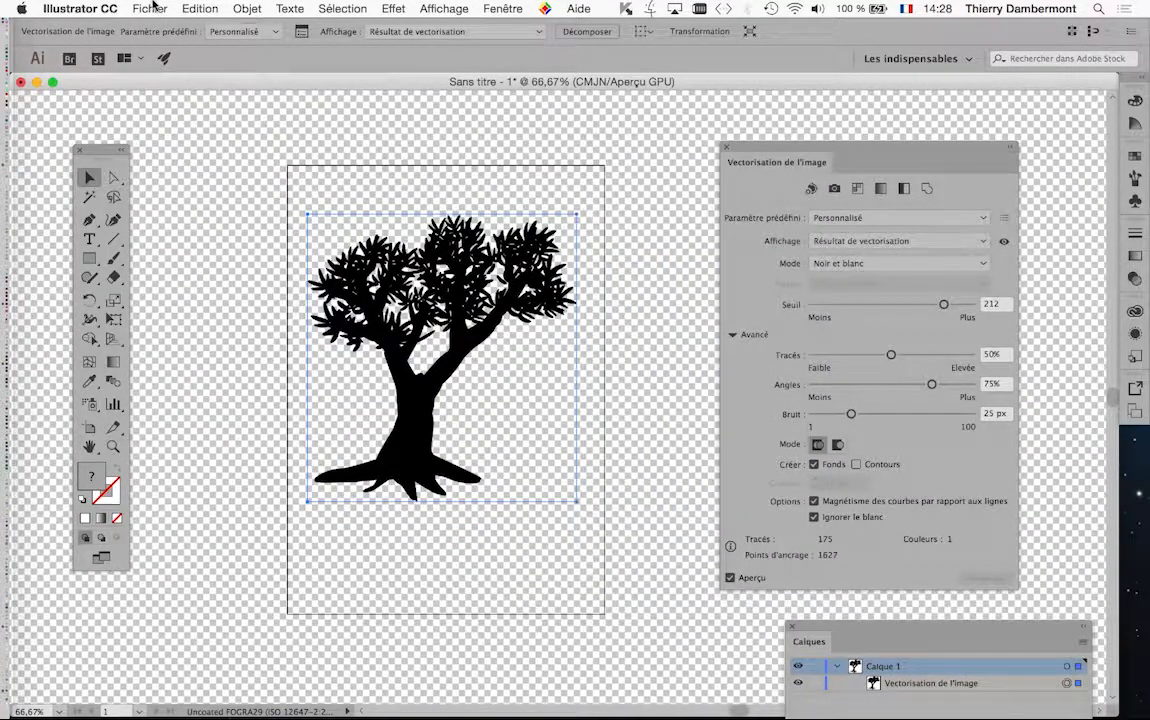
pyautogui.click(151, 8)
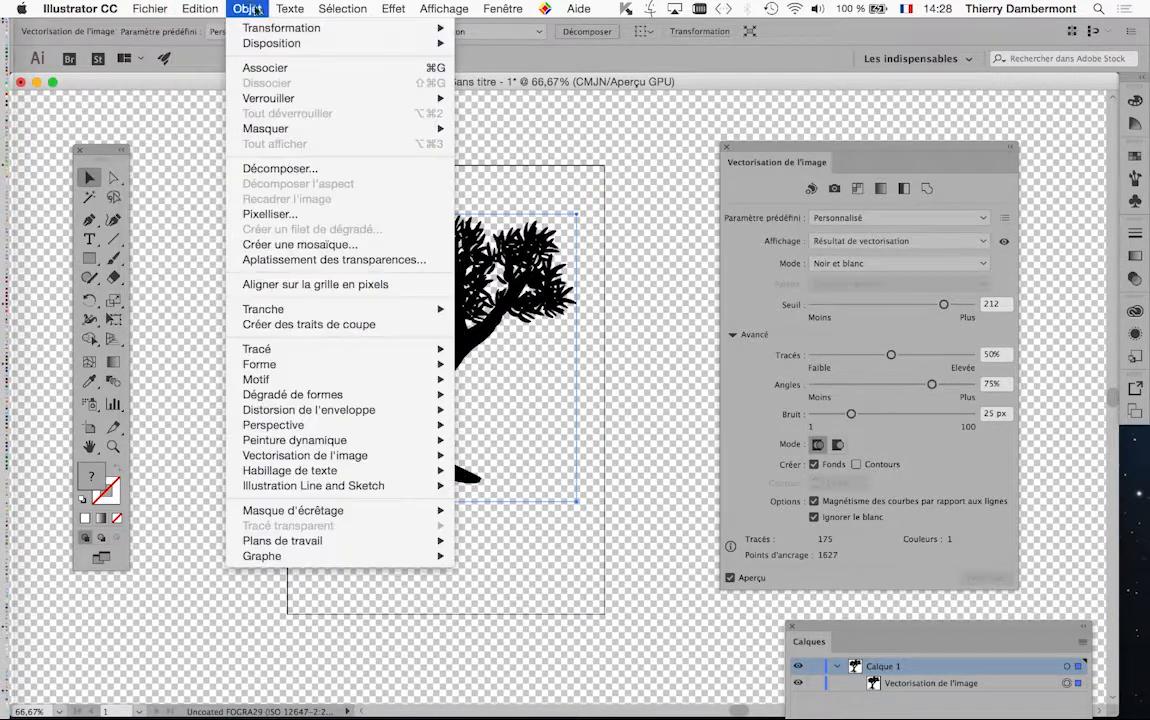
pyautogui.click(786, 87)
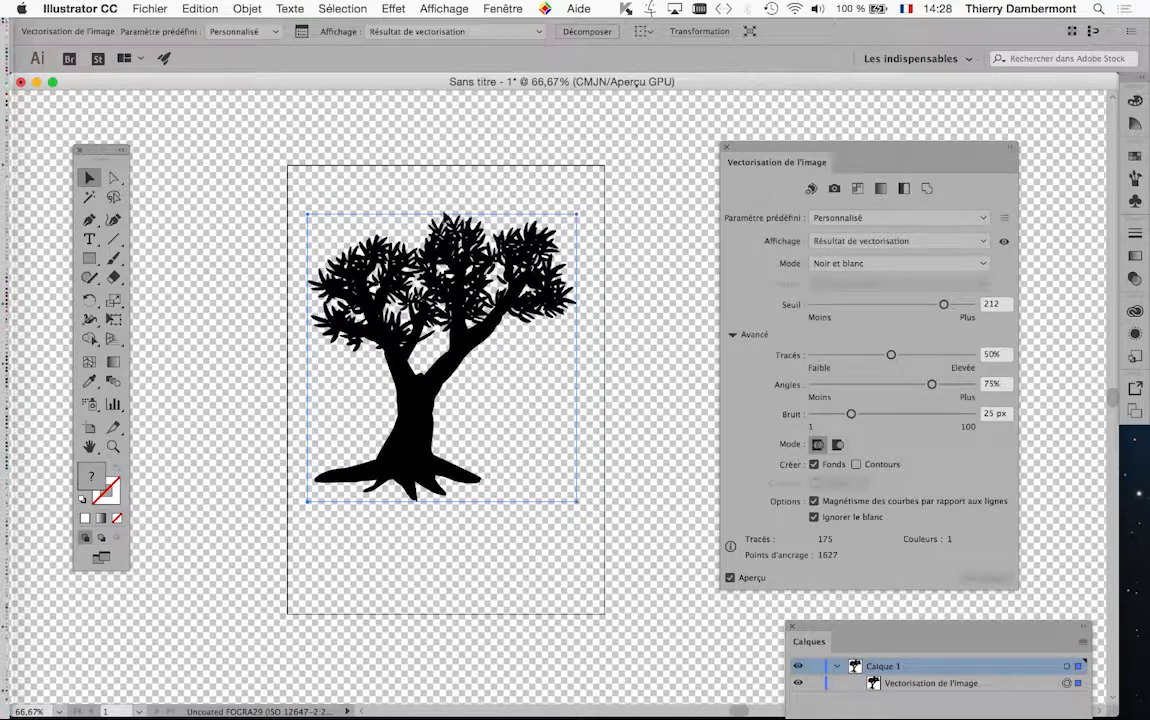
pyautogui.click(256, 8)
pyautogui.moveTo(345, 461)
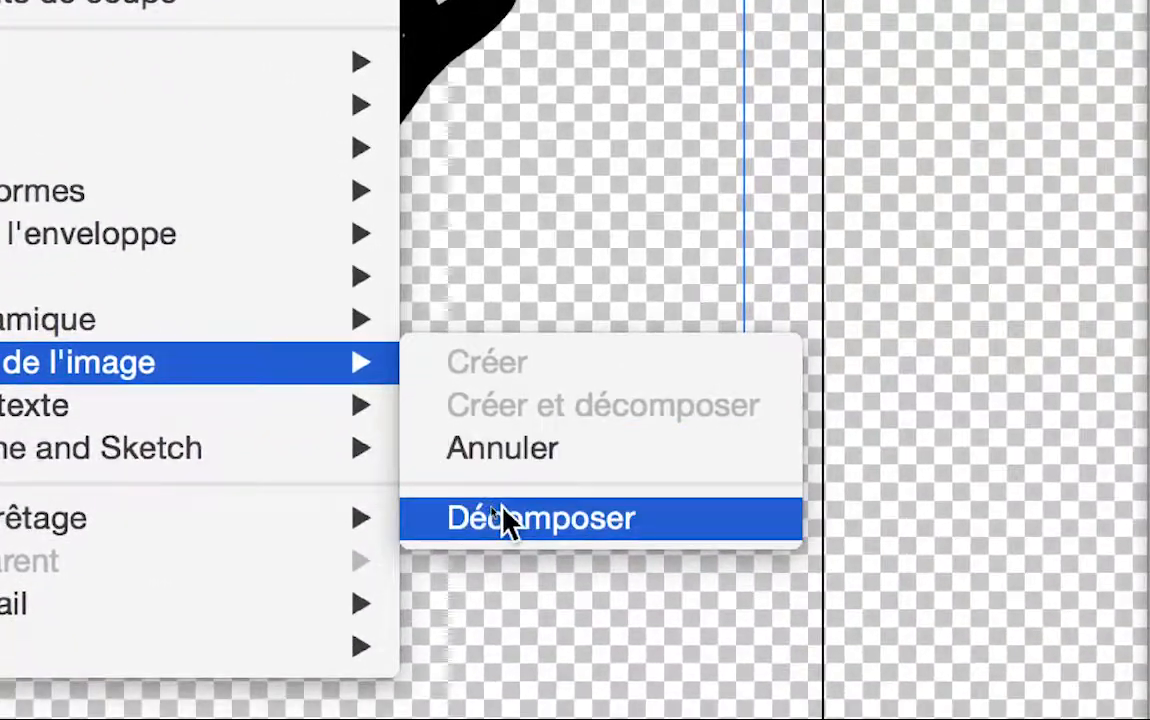
pyautogui.click(562, 604)
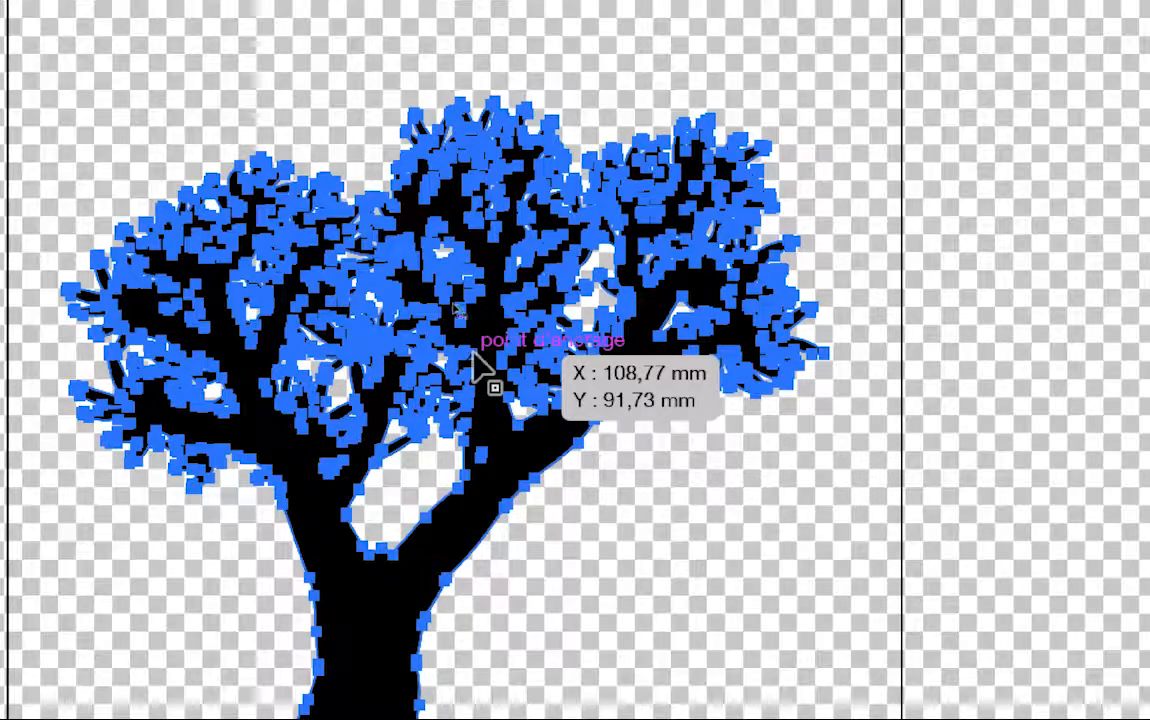
# Examine the expanded tree's anchor points and unfold its group in an enlarged layer list beside the artwork
pyautogui.scroll(2, 474, 354)
pyautogui.scroll(2, 474, 354)
pyautogui.scroll(-3, 476, 356)
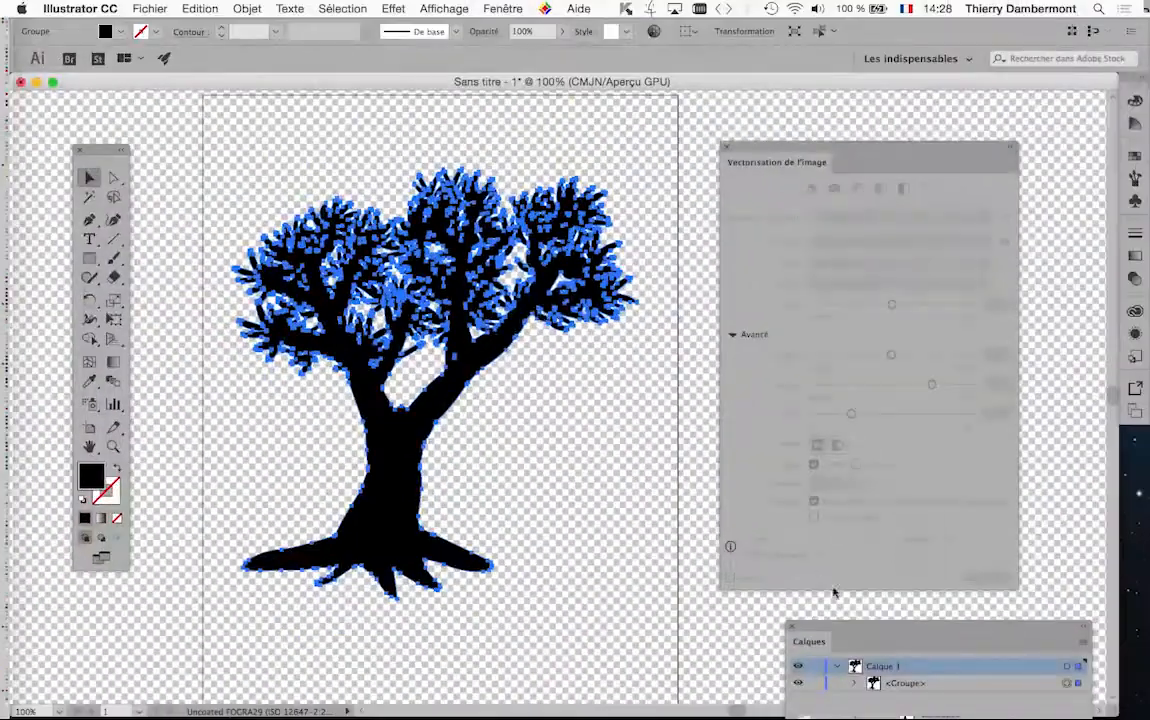
pyautogui.moveTo(832, 637); pyautogui.dragTo(591, 370)
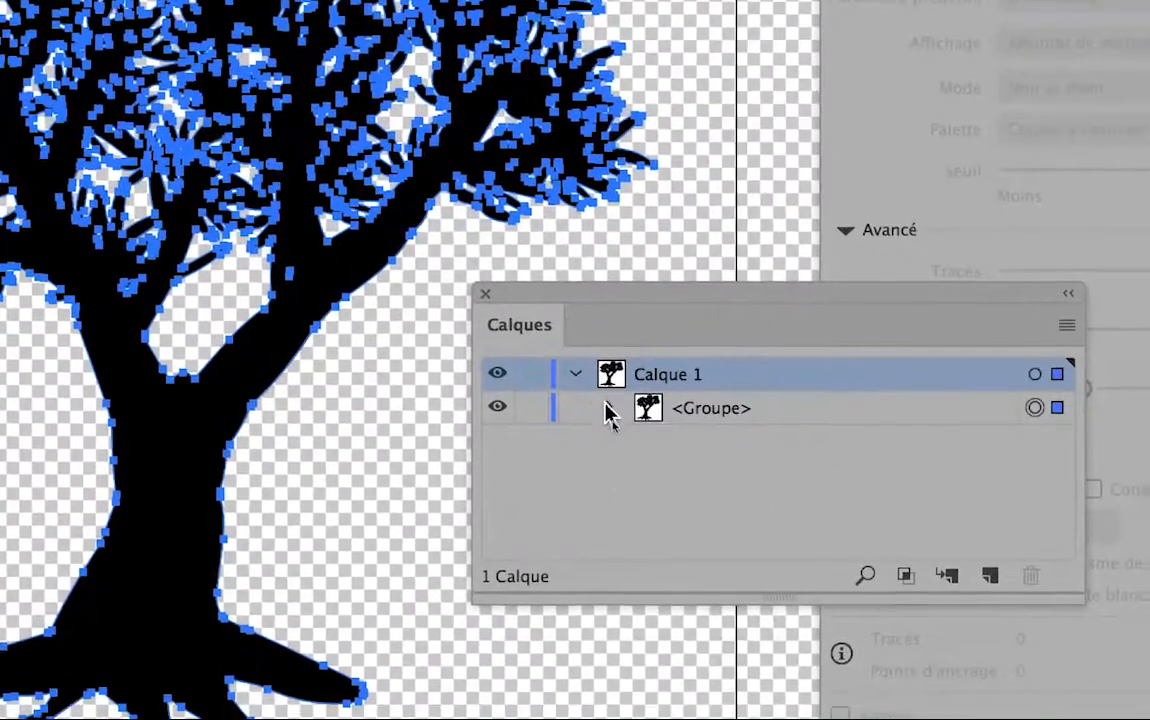
pyautogui.click(614, 423)
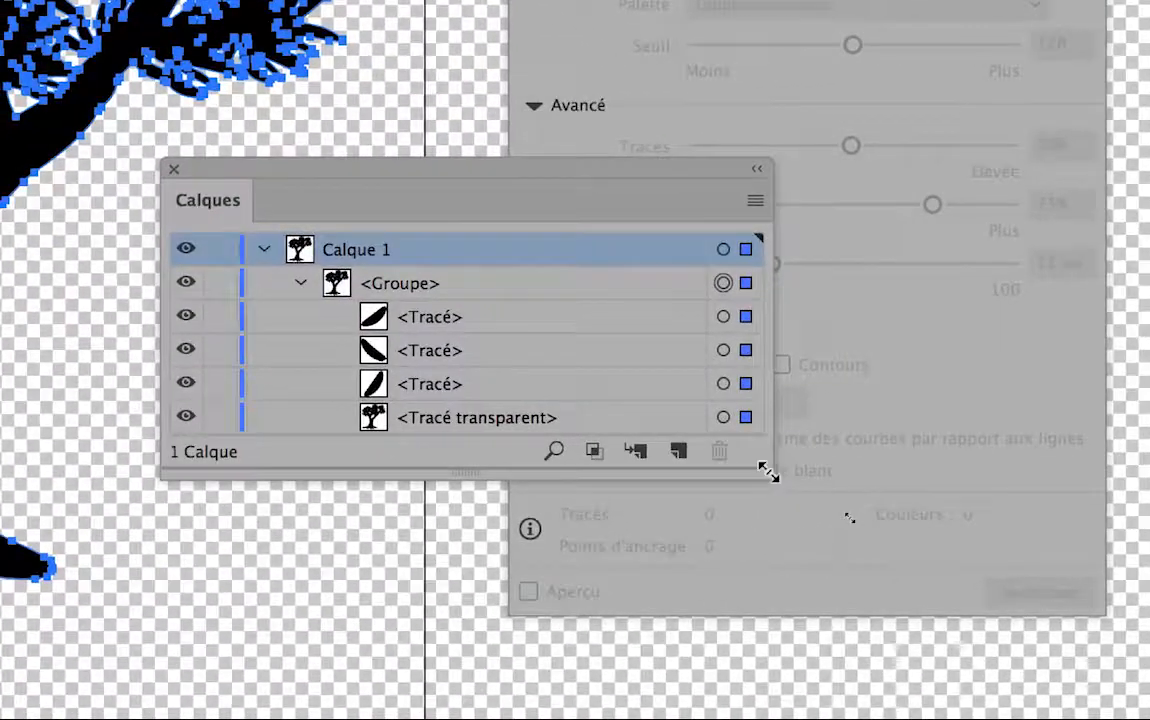
pyautogui.moveTo(1072, 599); pyautogui.dragTo(782, 574)
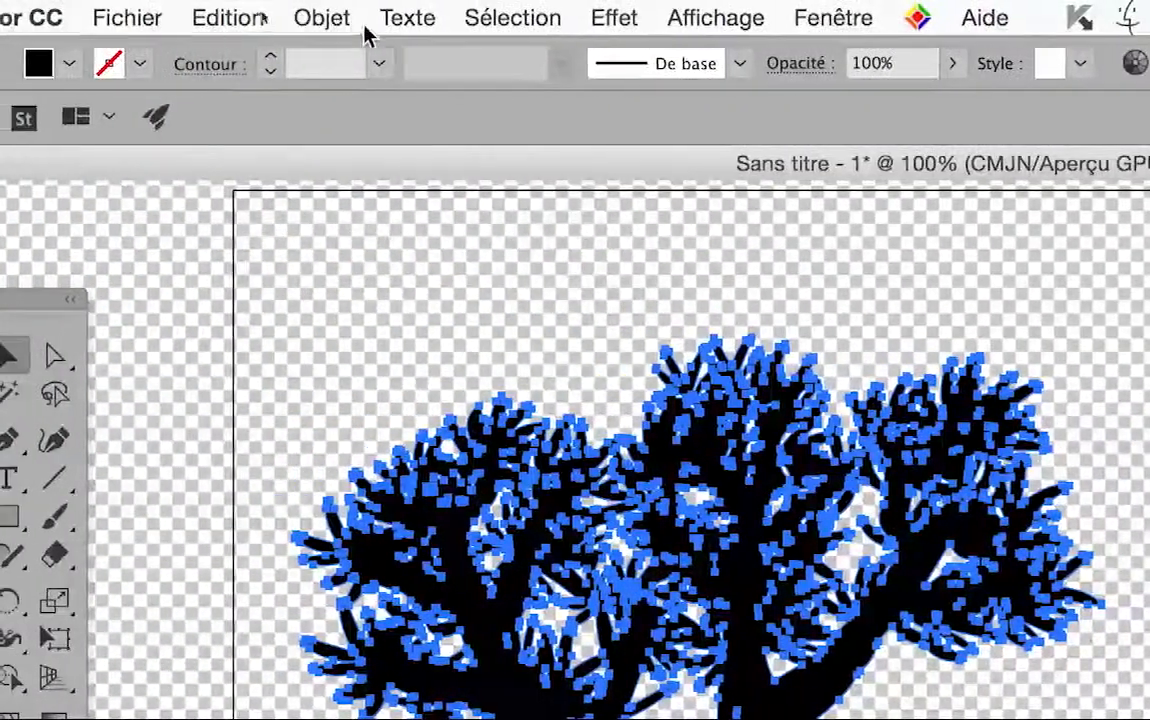
# Ungroup the traced tree and release its compound path into separate paths
pyautogui.click(350, 22)
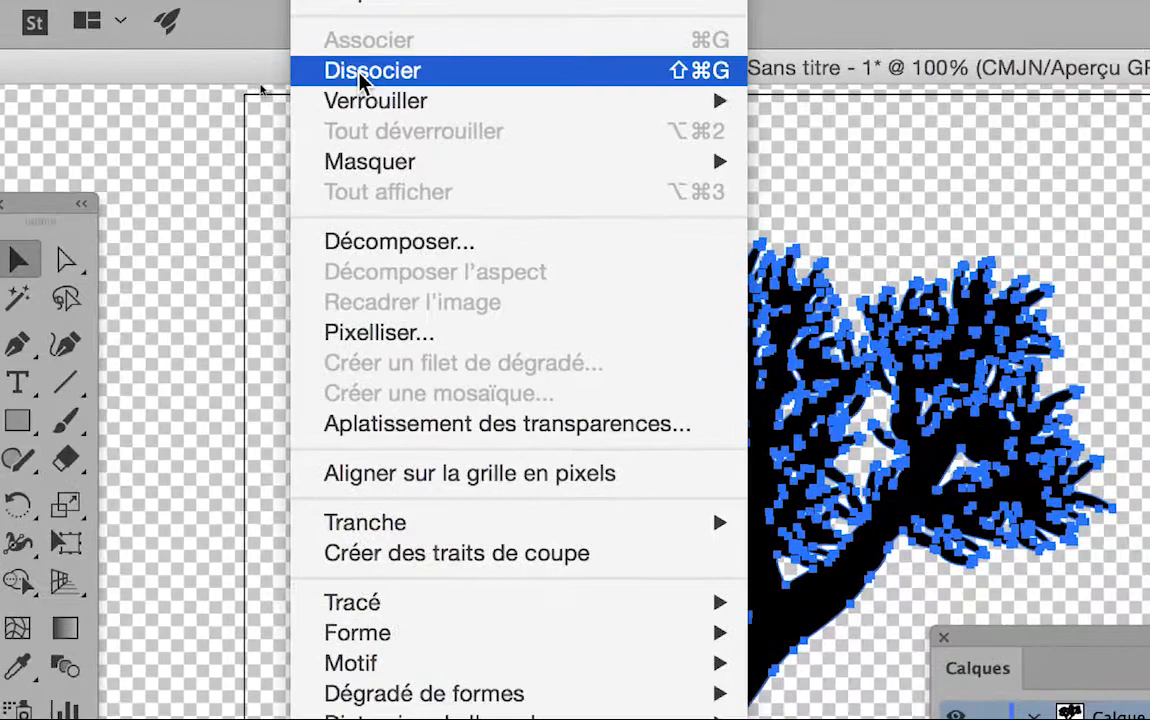
pyautogui.click(390, 166)
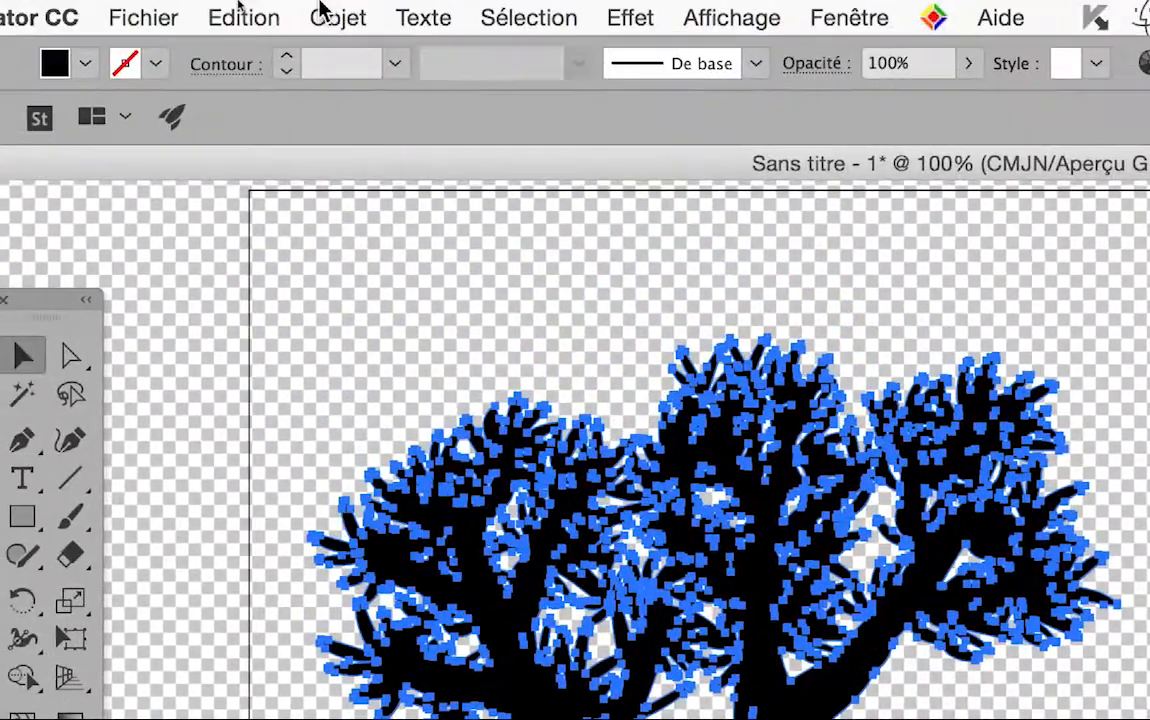
pyautogui.click(330, 15)
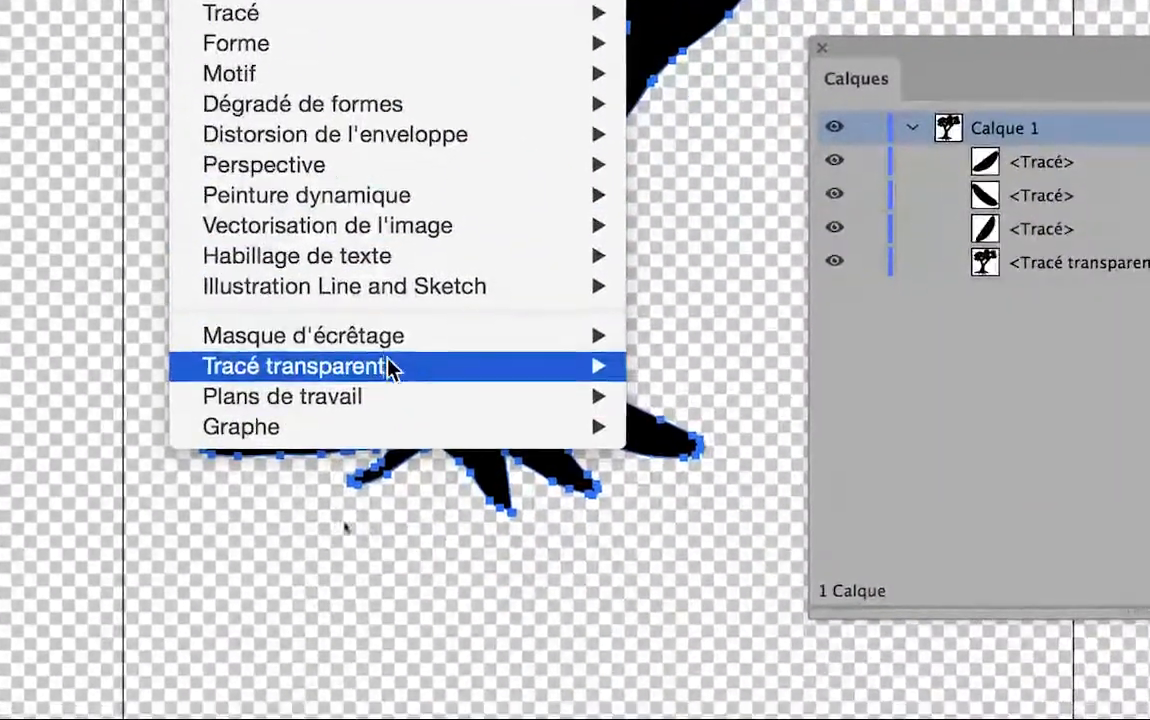
pyautogui.moveTo(400, 364)
pyautogui.click(522, 395)
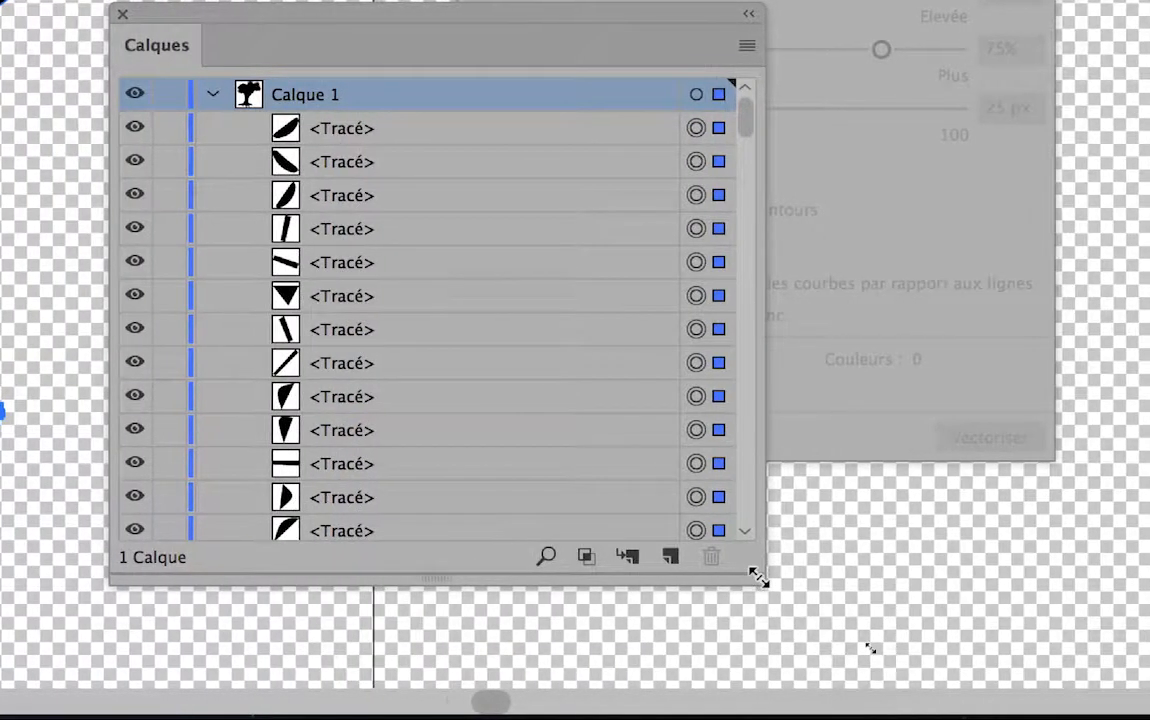
# Look through the list of separate paths and combine them all into one compound path
pyautogui.moveTo(759, 579); pyautogui.dragTo(757, 678)
pyautogui.scroll(-3, 685, 655)
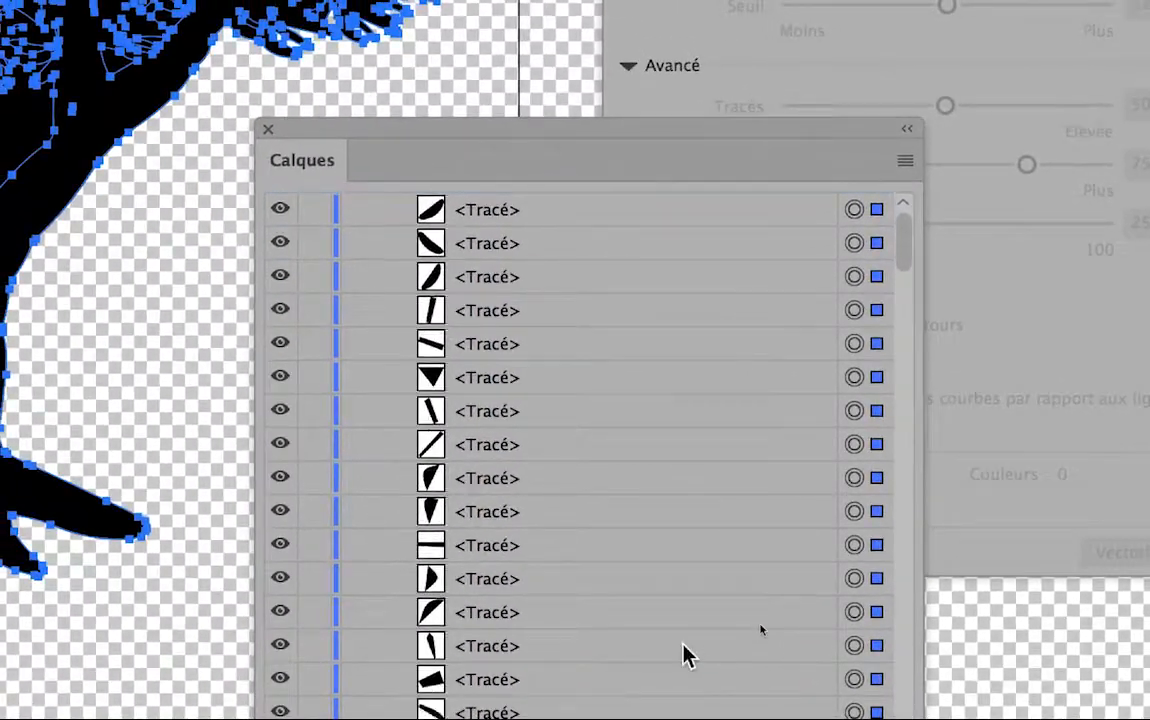
pyautogui.scroll(-3, 683, 652)
pyautogui.scroll(-3, 685, 652)
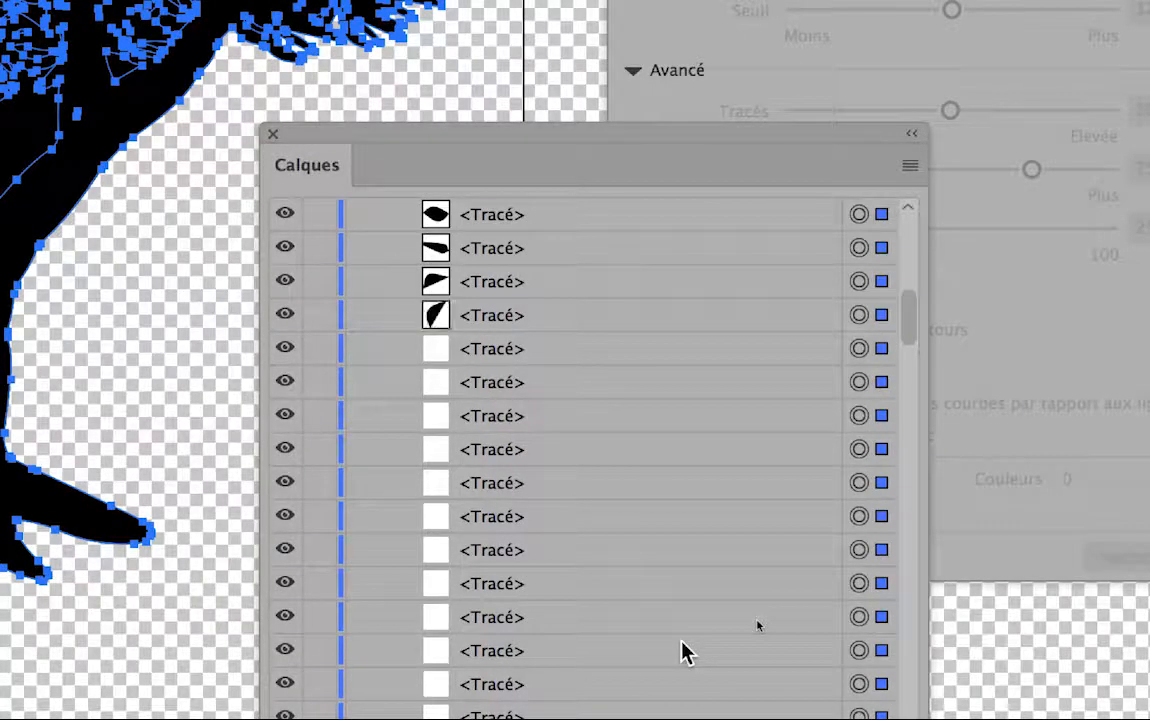
pyautogui.scroll(6, 685, 652)
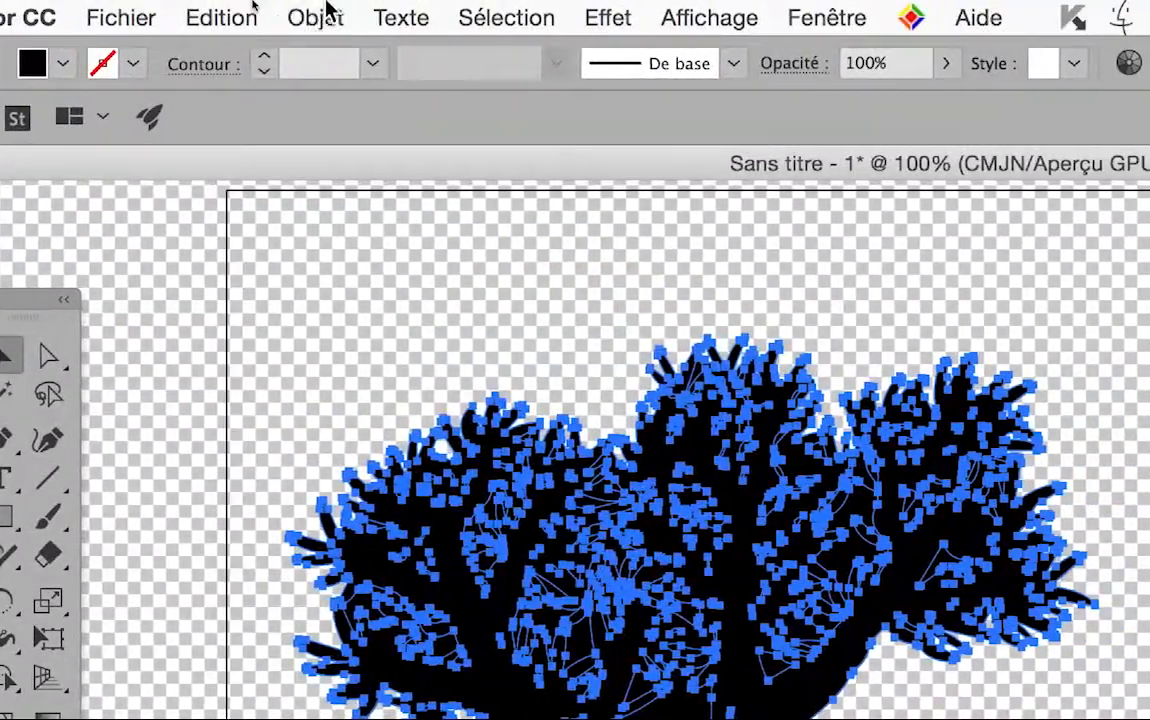
pyautogui.click(328, 8)
pyautogui.moveTo(378, 362)
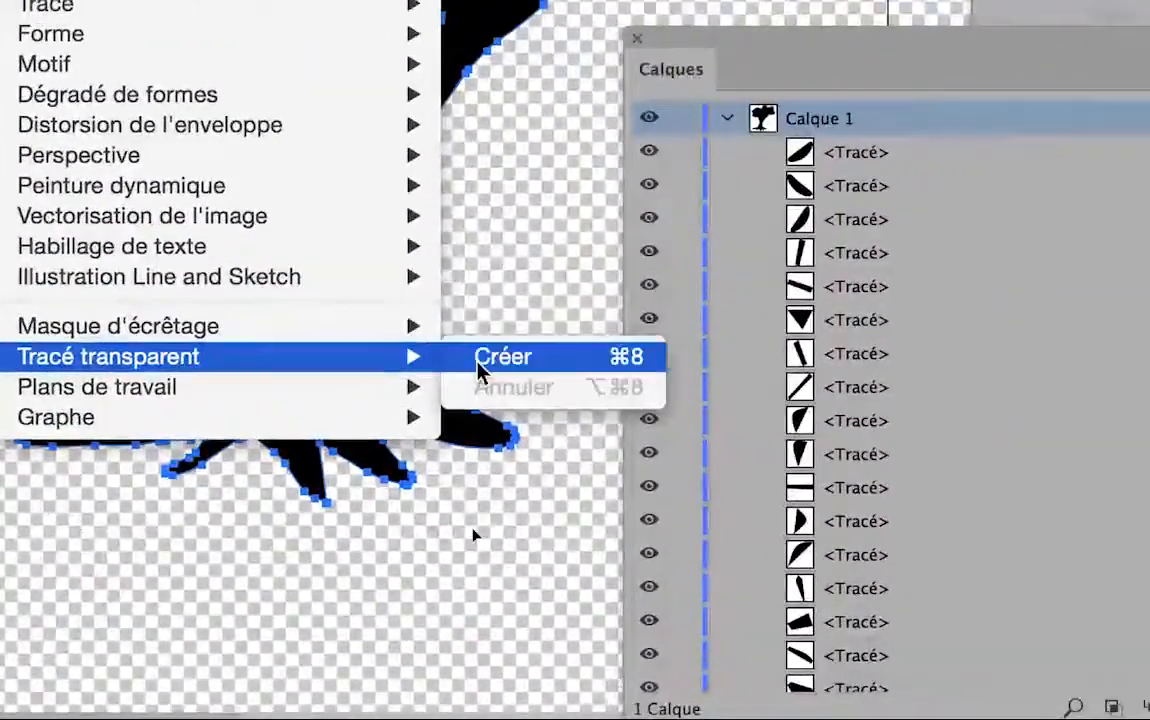
pyautogui.click(480, 360)
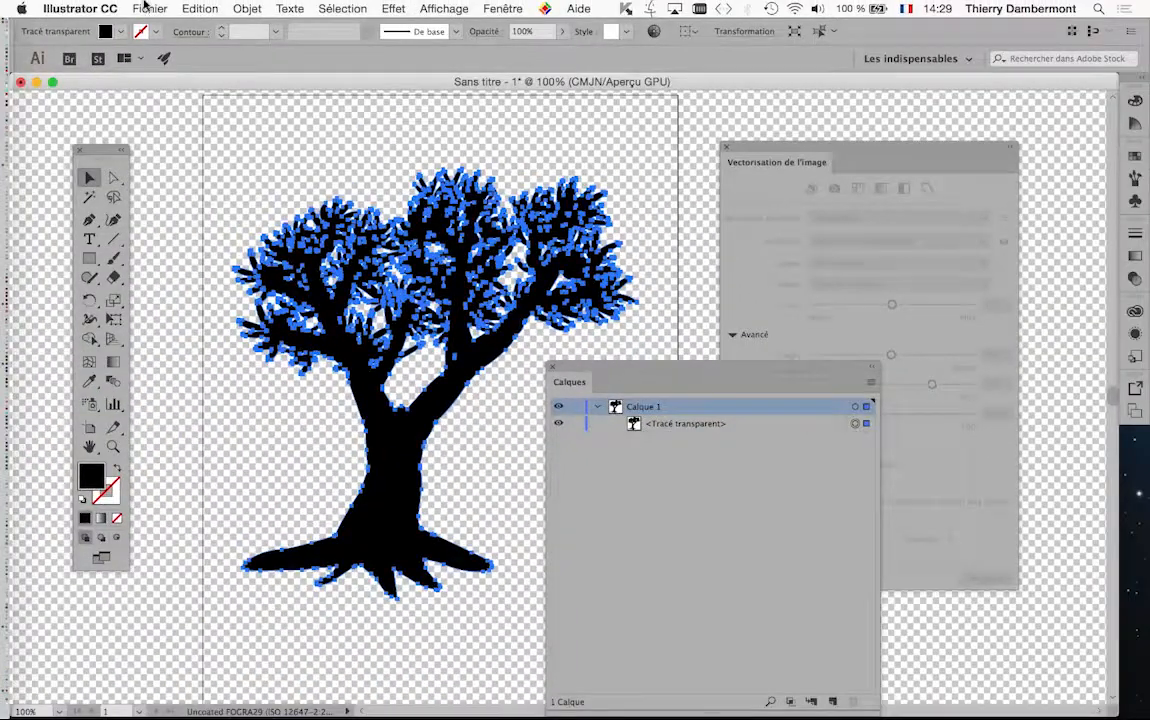
# Save the drawing as arbre-vectorise.ai in the ID initiation JOUR 4 folder, in Illustrator CC format
pyautogui.click(149, 8)
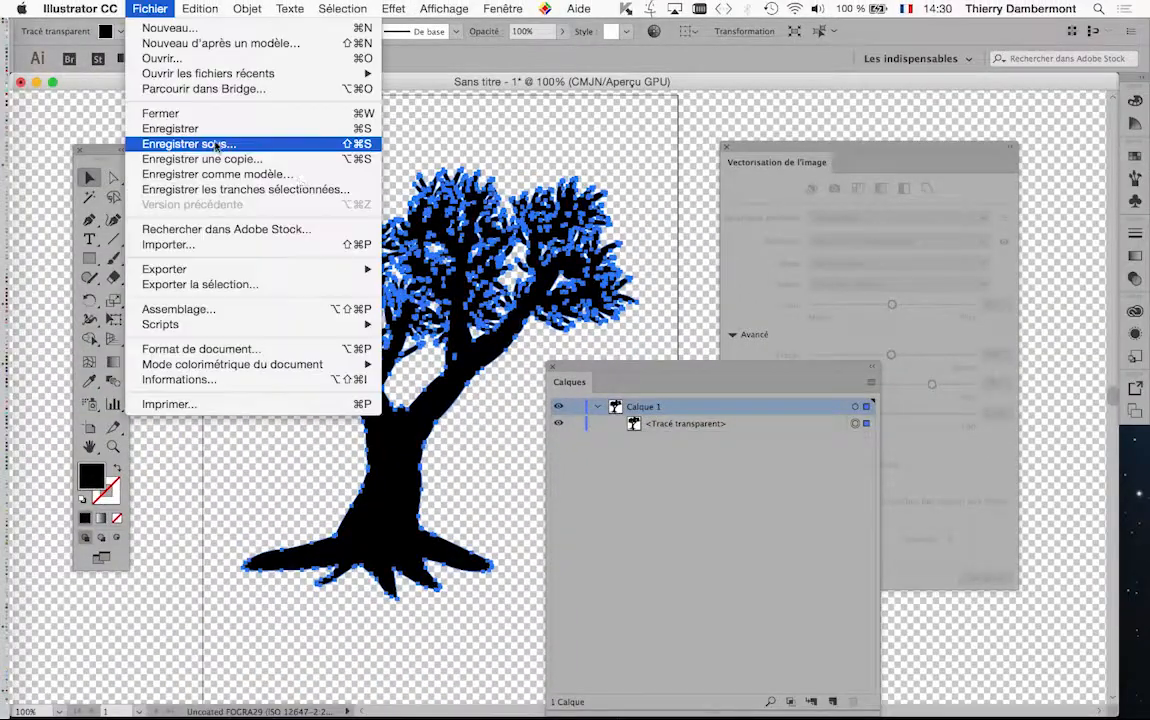
pyautogui.click(192, 140)
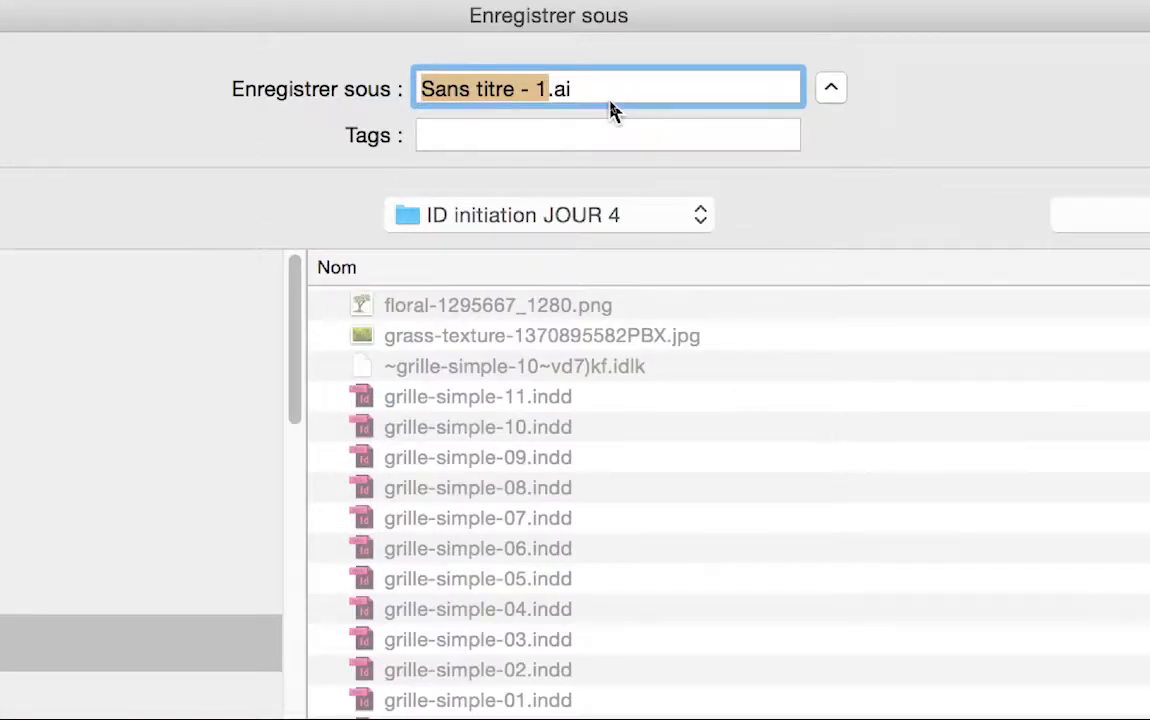
pyautogui.write('vectorise')
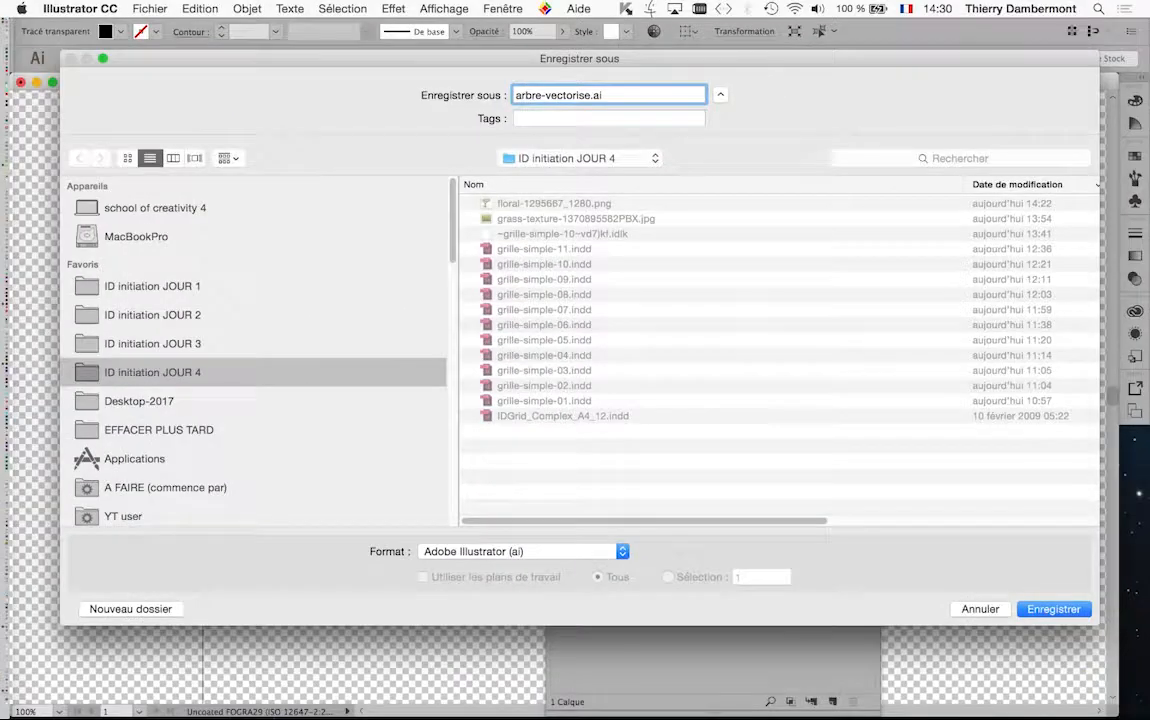
pyautogui.click(1053, 609)
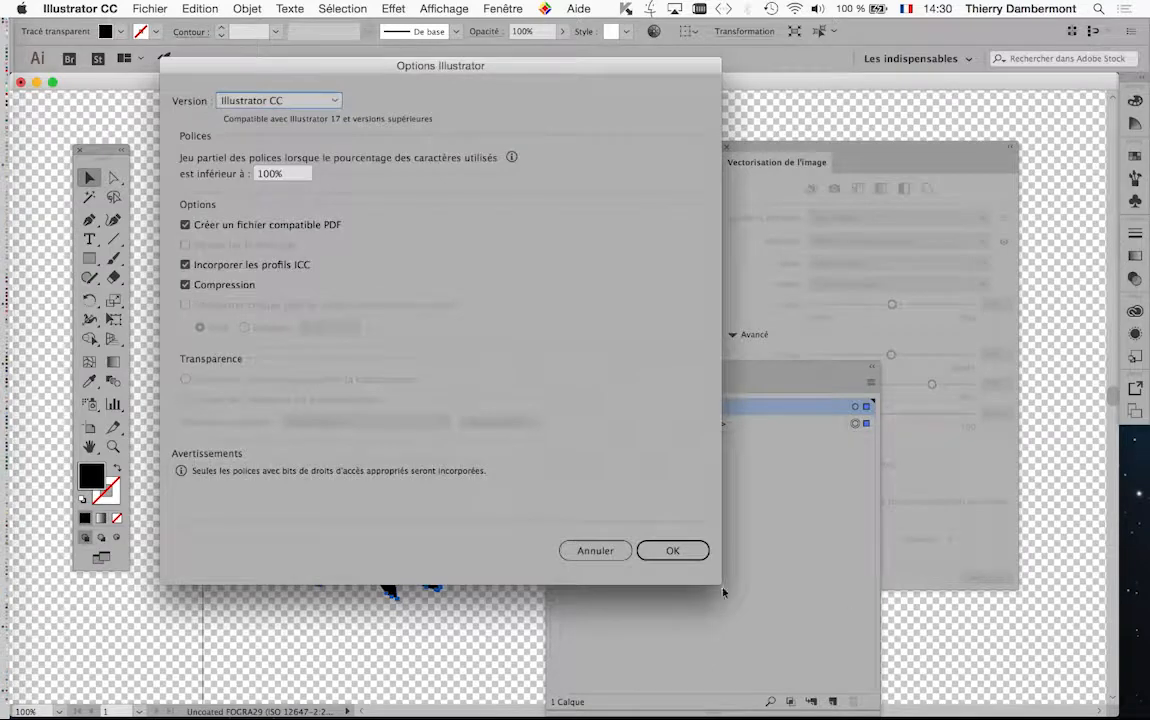
pyautogui.click(673, 550)
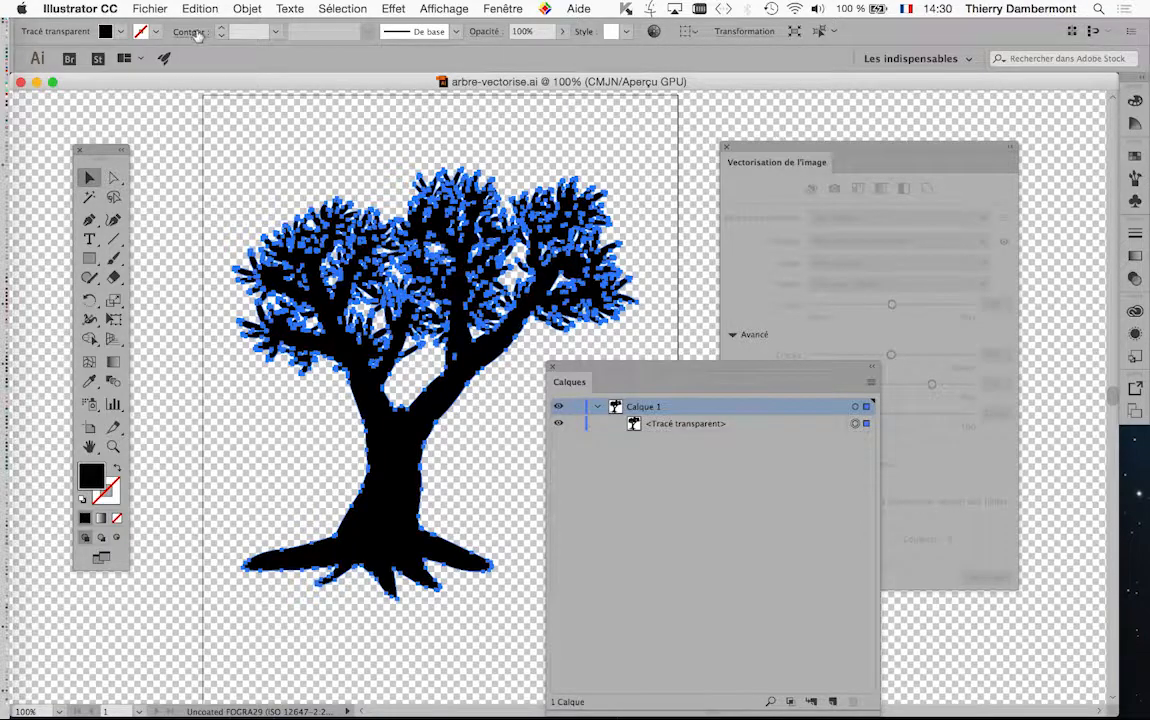
# Try pasting a copy of the vector tree into grille-simple-10.indd in InDesign and delete the pasted tree
pyautogui.click(196, 9)
pyautogui.click(203, 82)
pyautogui.press('super+Tab')
pyautogui.press('super+Tab')
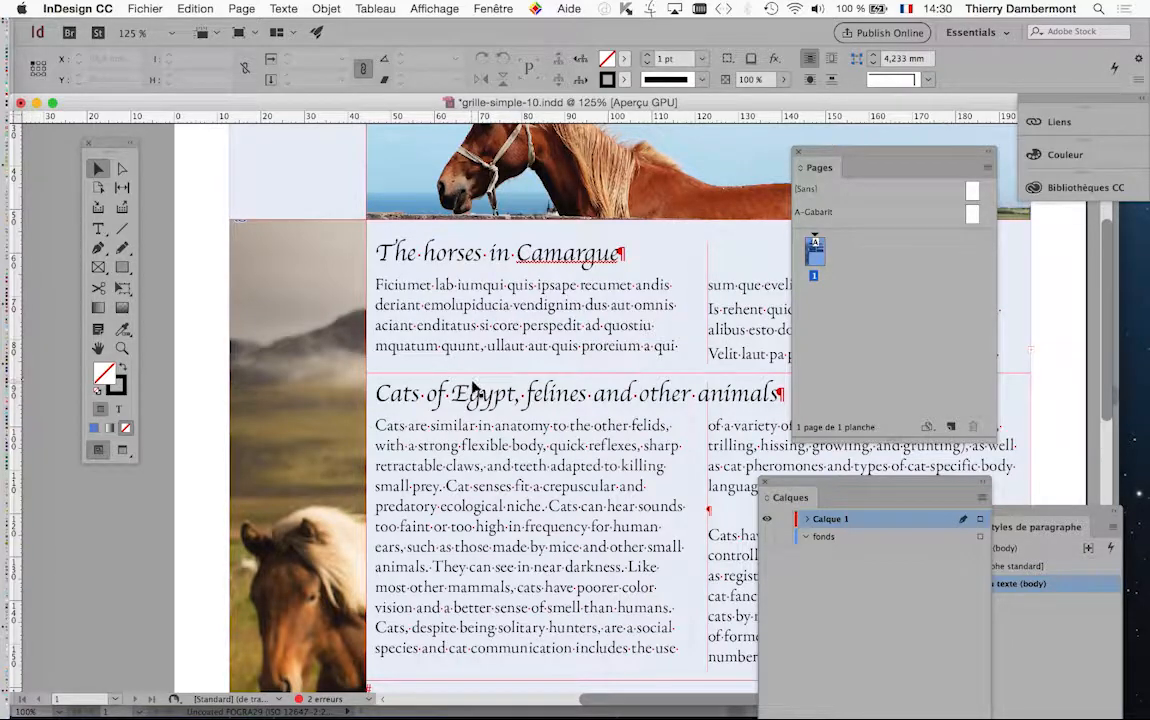
pyautogui.press('super+v')
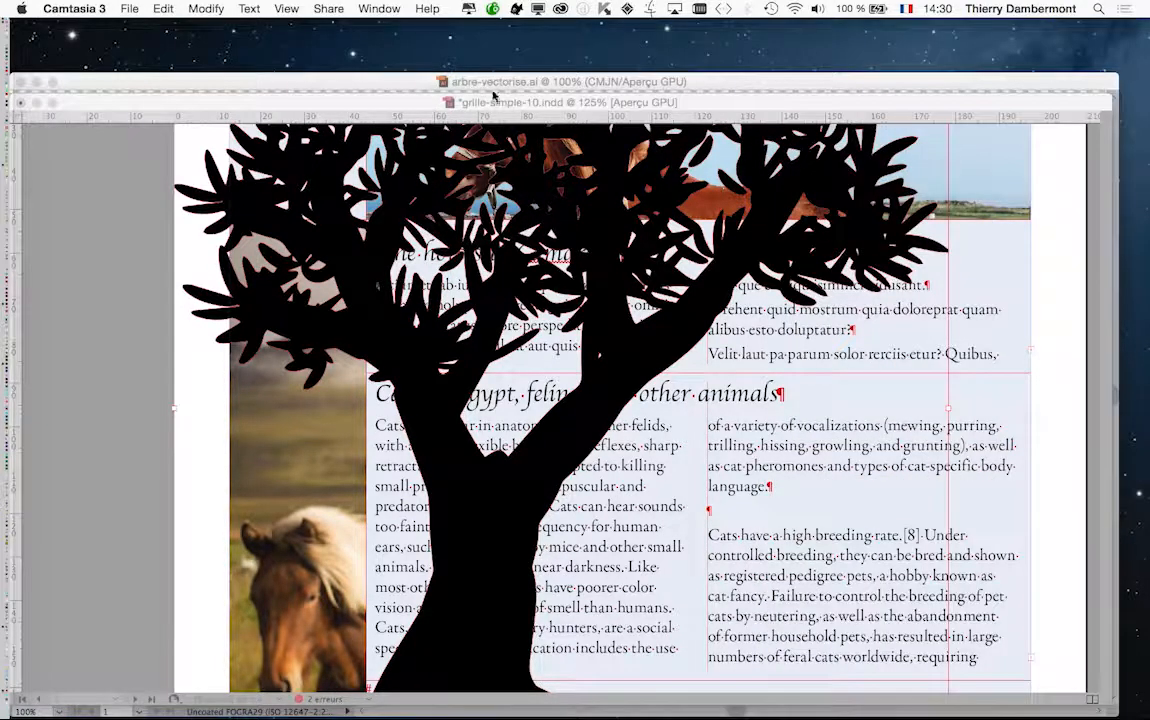
pyautogui.click(458, 98)
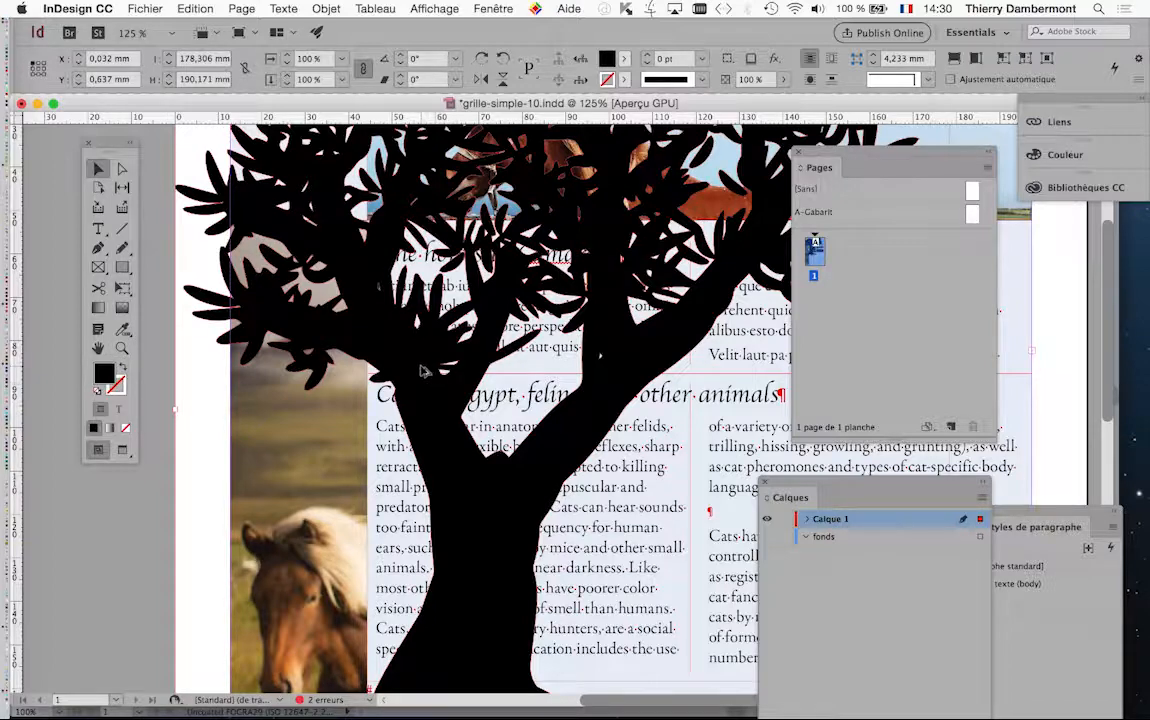
pyautogui.press('Delete')
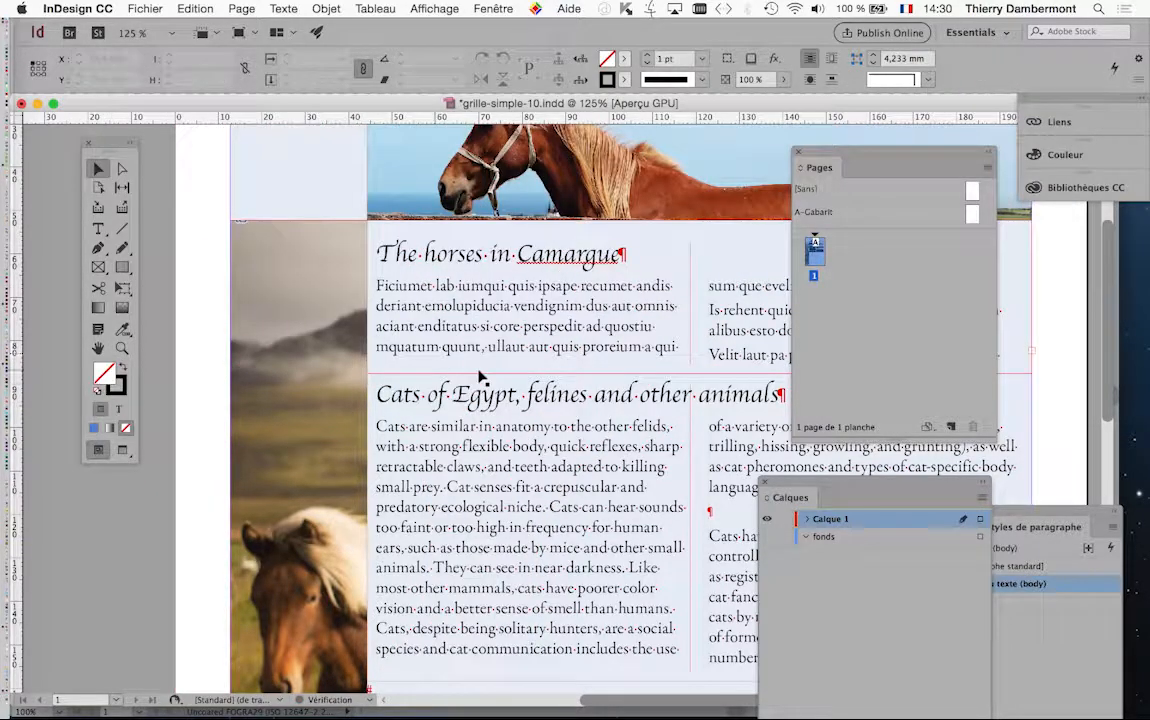
# Quit InDesign, saving the changes to grille-simple-10.indd, and relaunch InDesign CC 2017
pyautogui.click(78, 8)
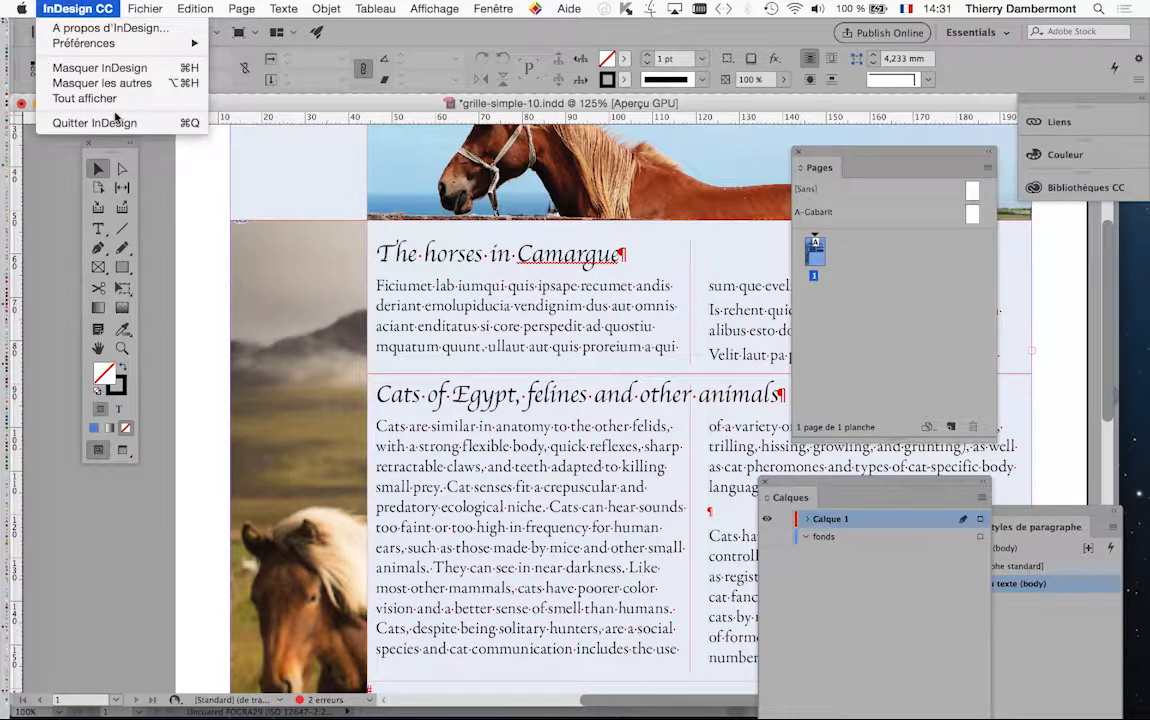
pyautogui.click(437, 227)
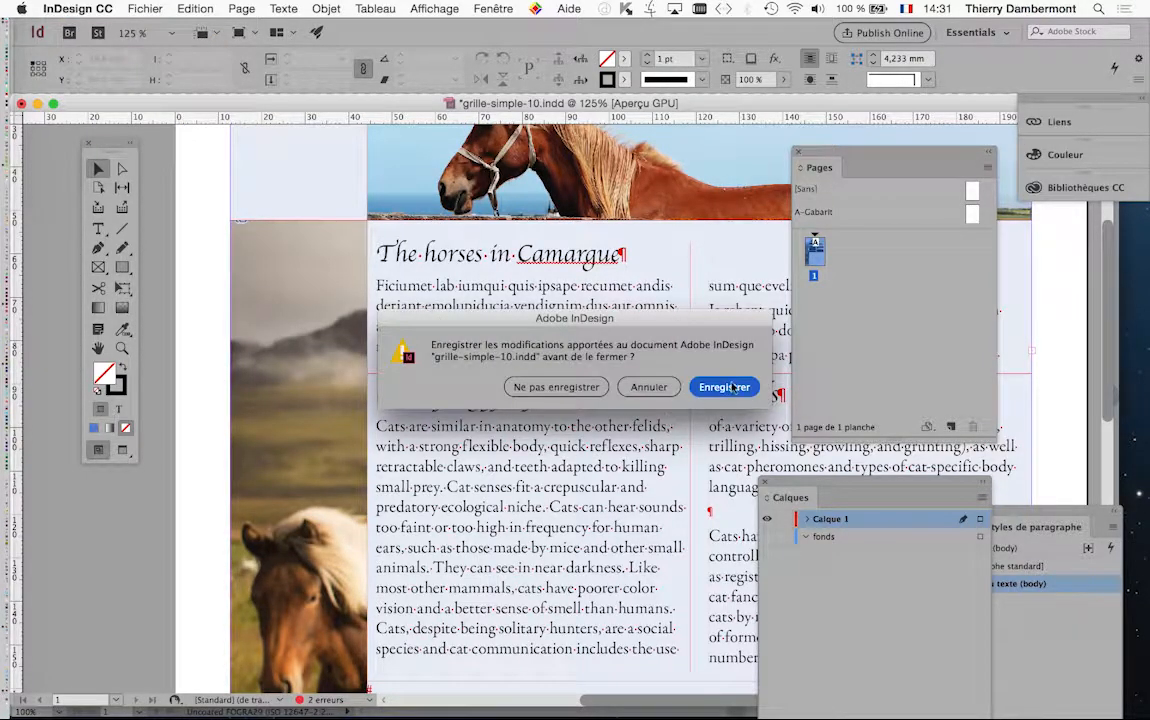
pyautogui.click(724, 387)
pyautogui.moveTo(4, 377)
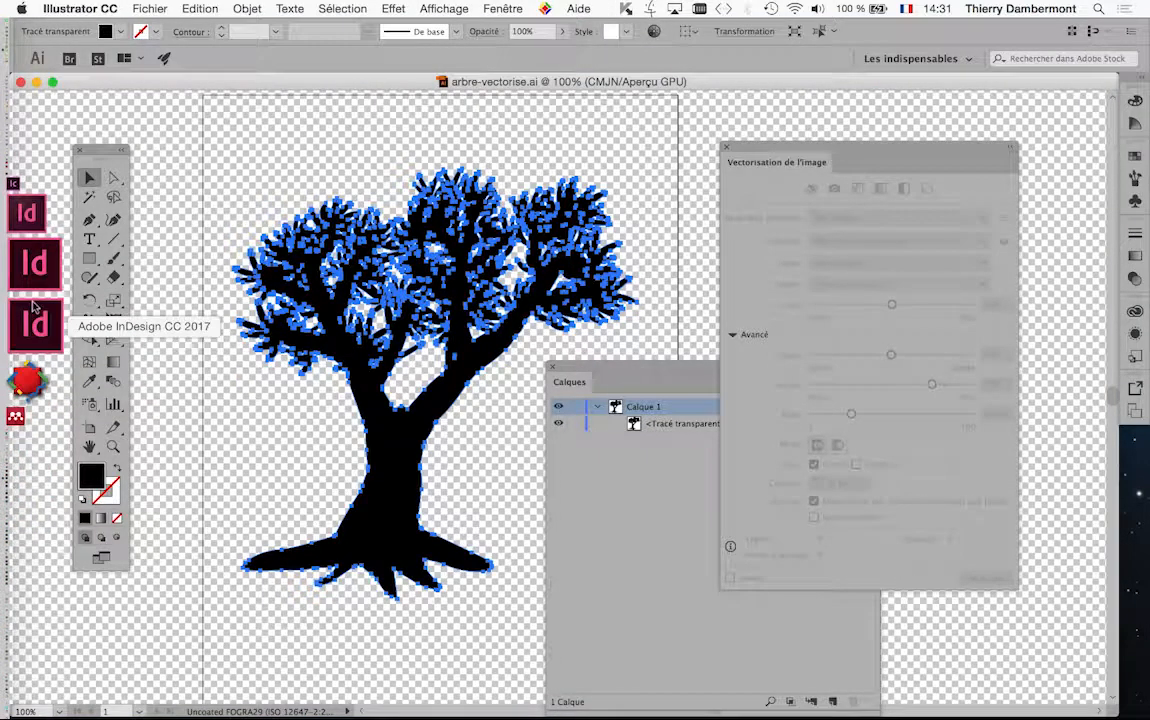
pyautogui.click(35, 315)
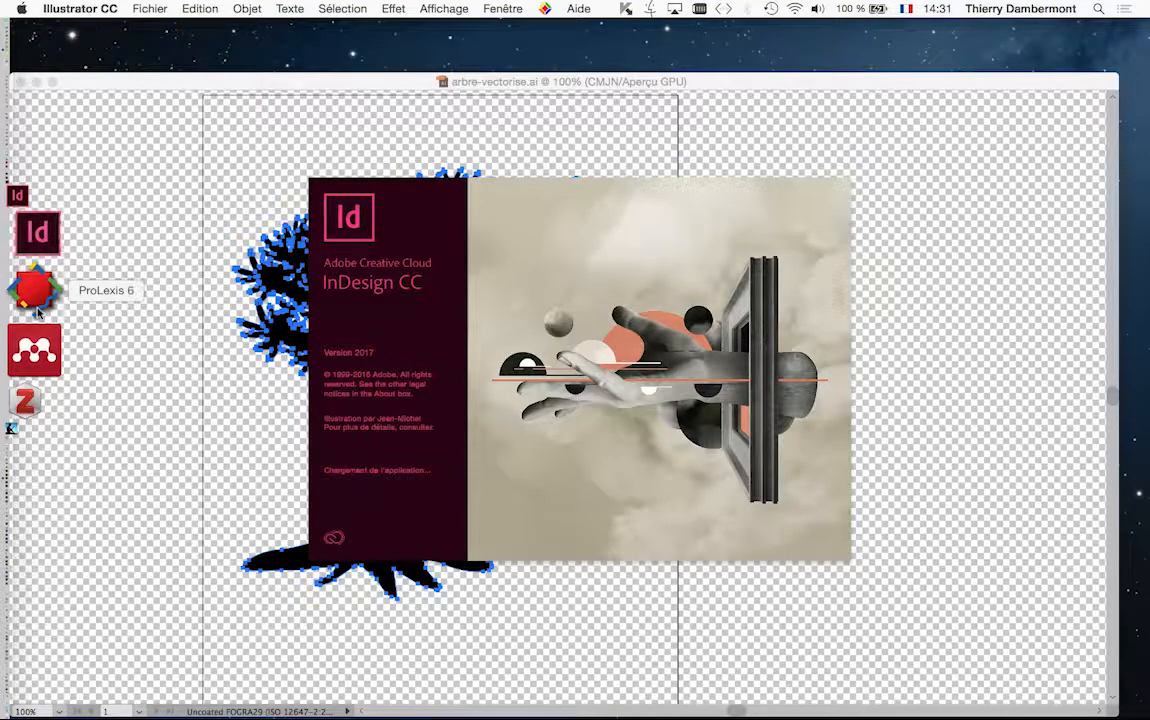
pyautogui.press('super+Tab')
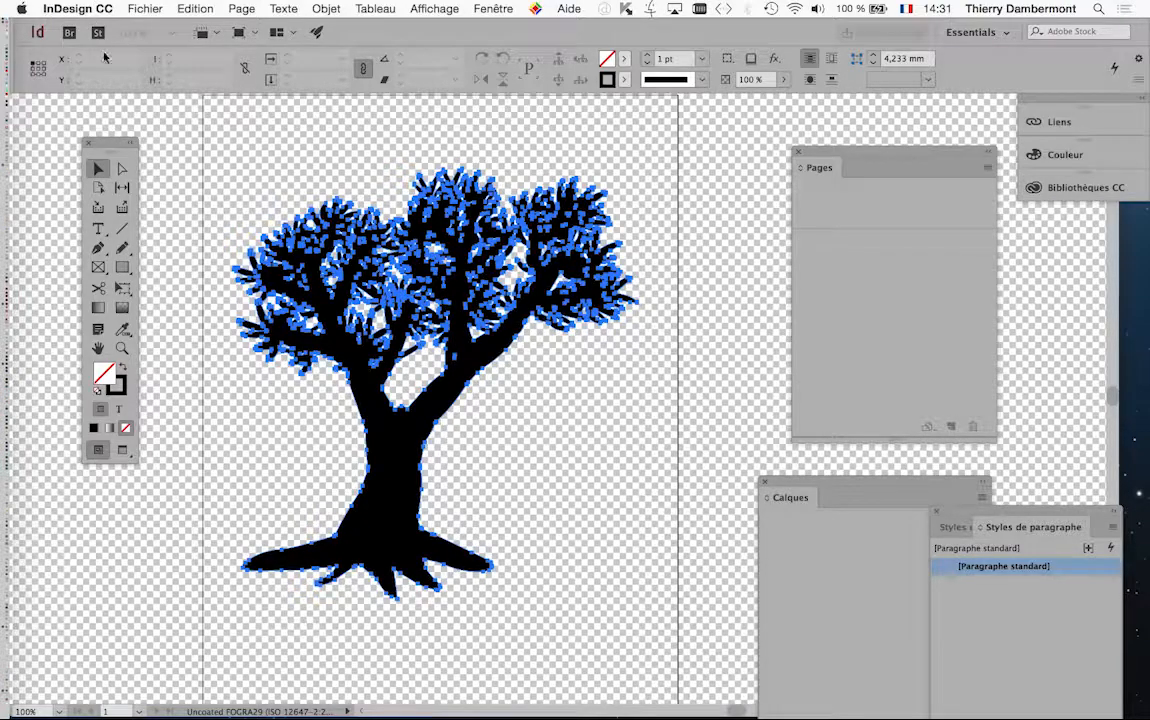
# Hide all other applications and reopen the recent document grille-simple-10.indd
pyautogui.click(77, 8)
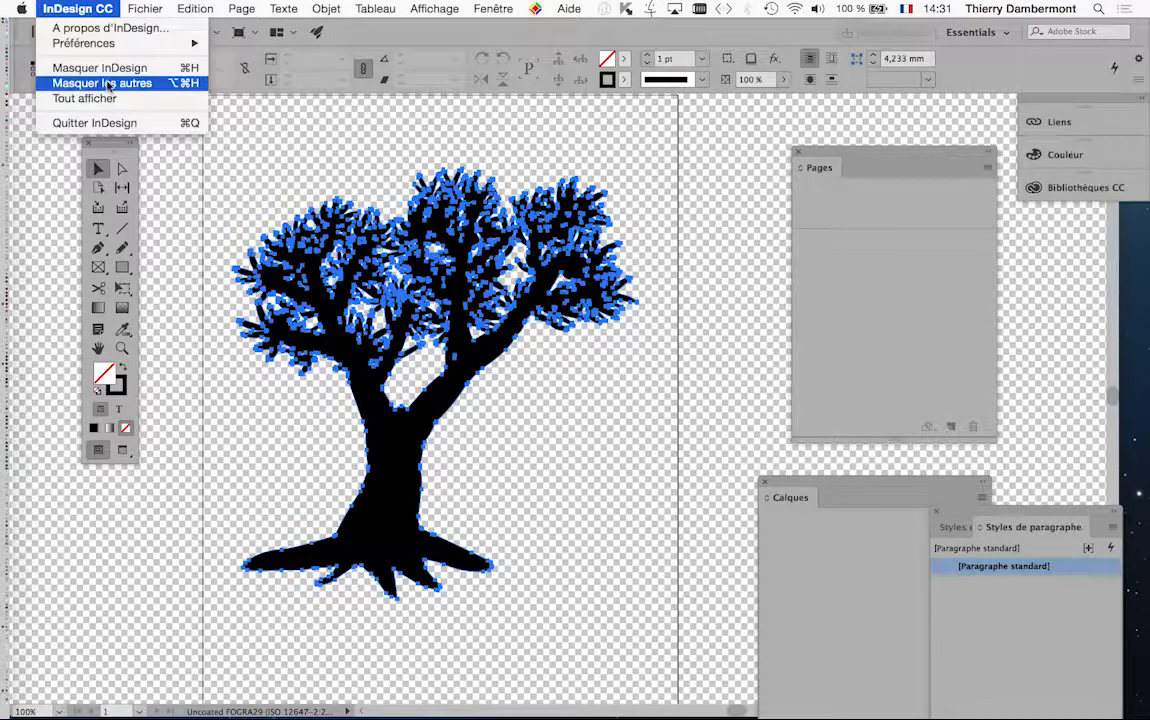
pyautogui.click(108, 83)
pyautogui.click(145, 8)
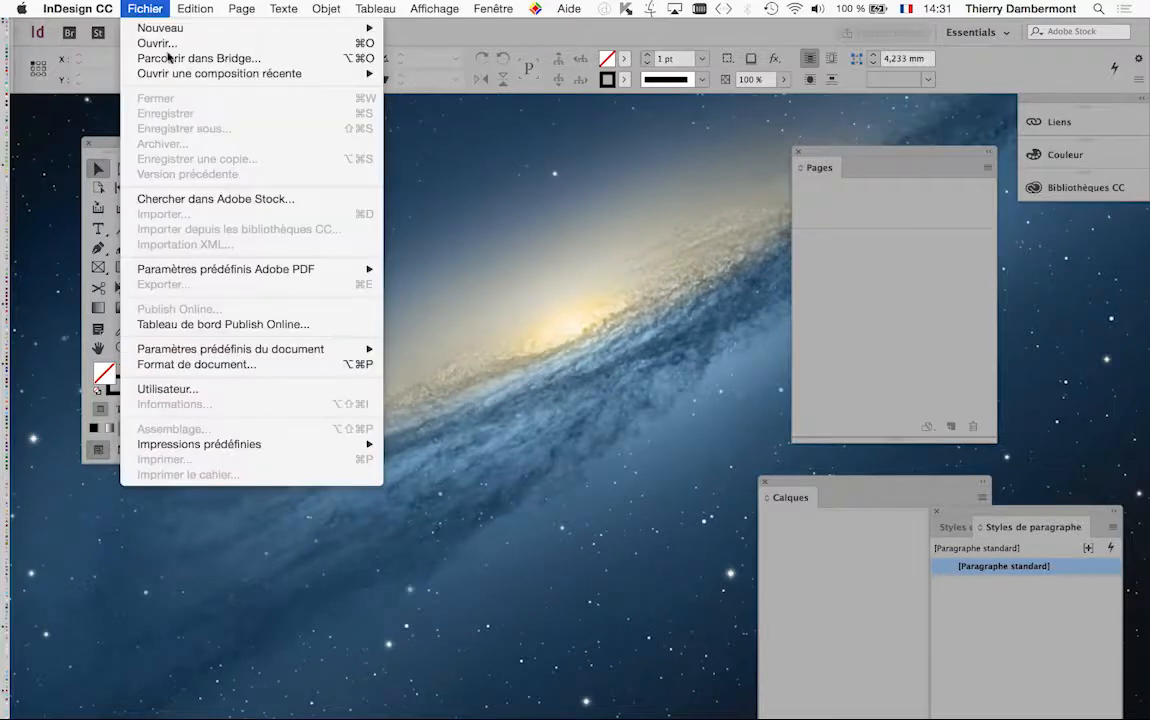
pyautogui.moveTo(230, 72)
pyautogui.click(566, 302)
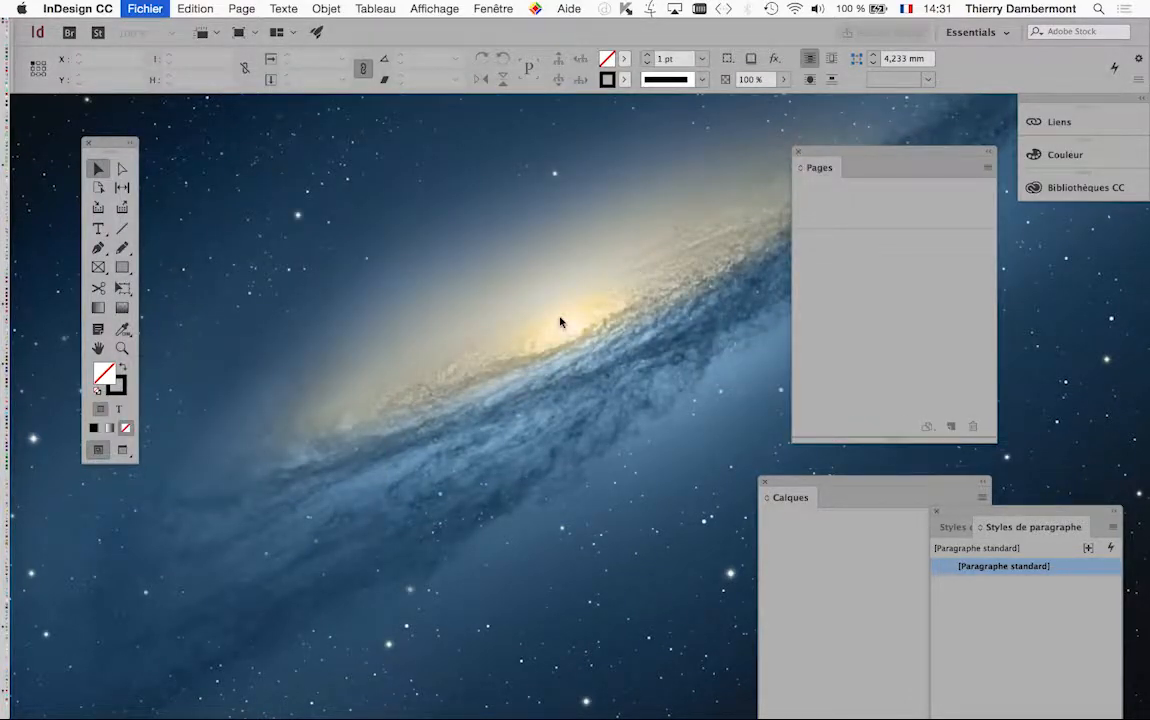
pyautogui.scroll(-6, 562, 330)
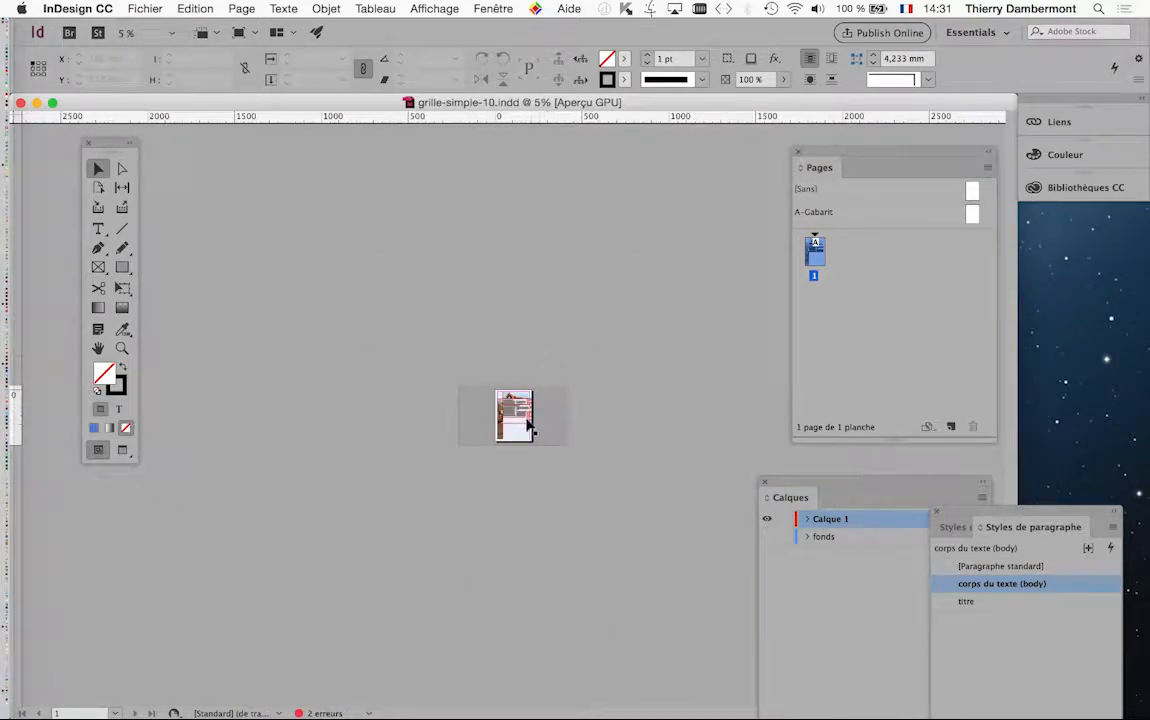
pyautogui.scroll(2, 528, 427)
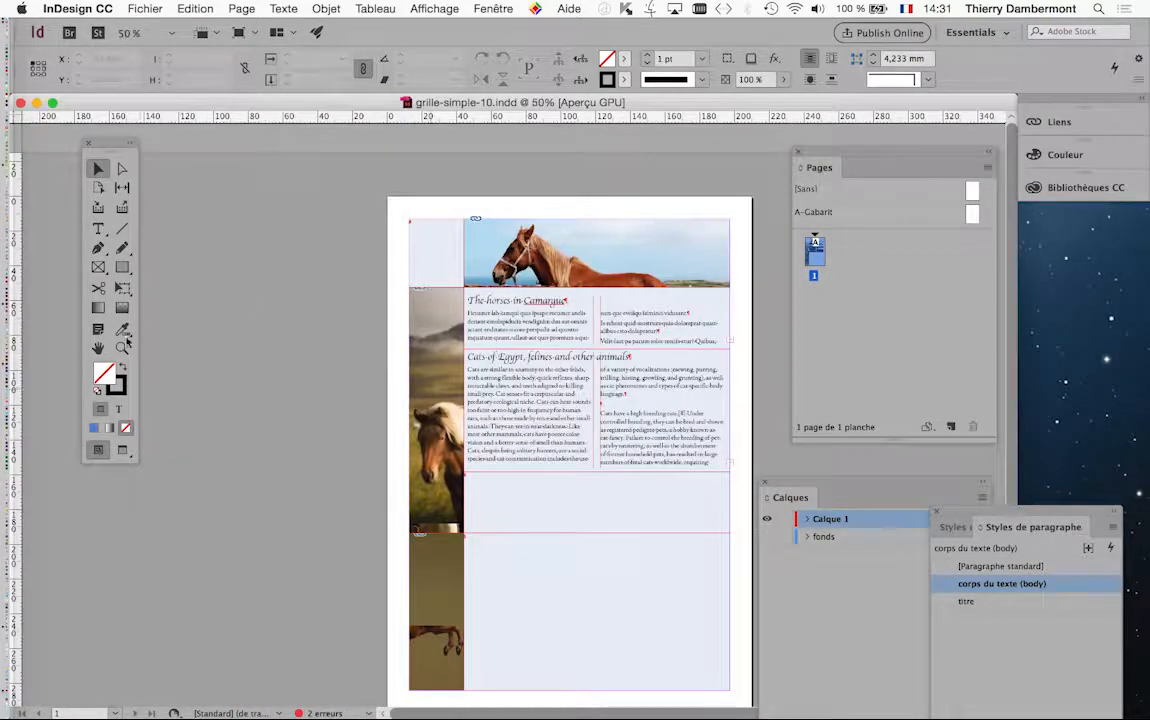
pyautogui.doubleClick(98, 348)
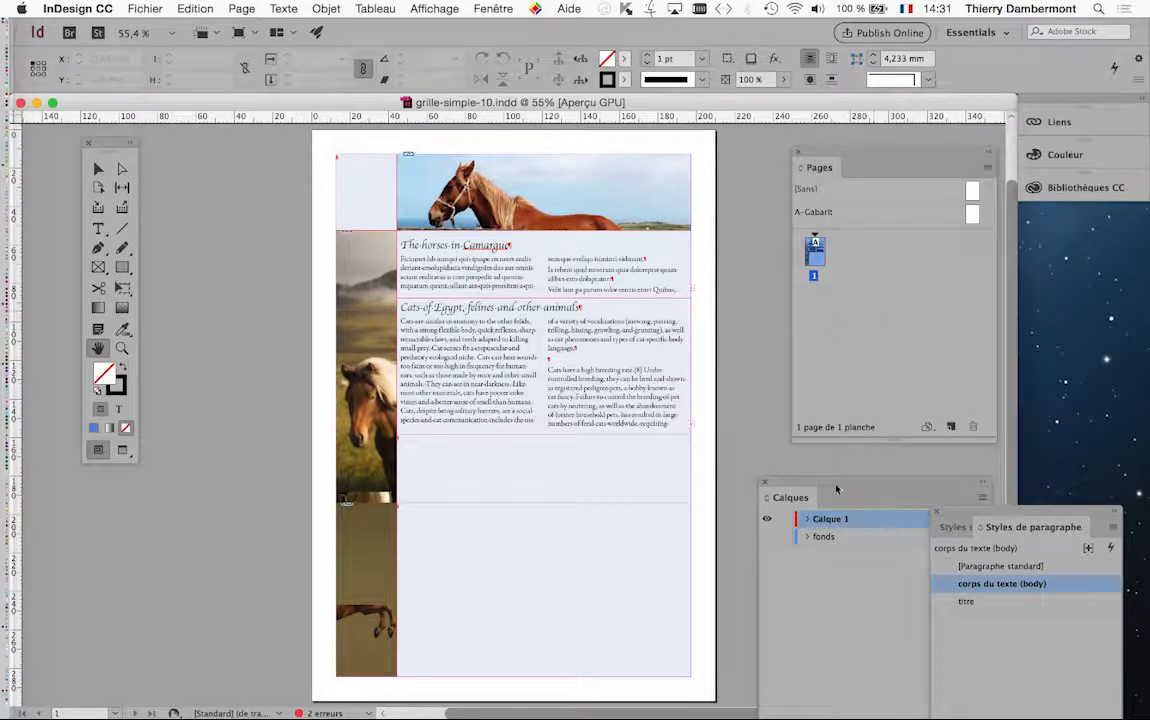
# Paste the copied vector tree onto page 1 of grille-simple-10.indd
pyautogui.click(205, 8)
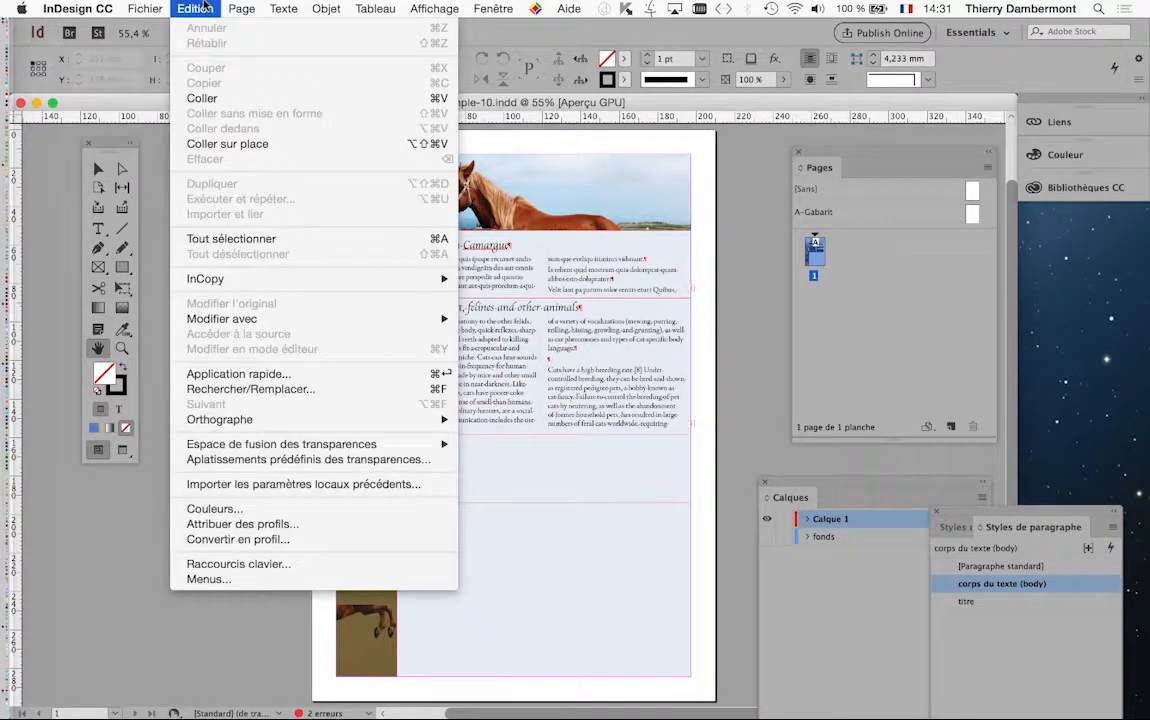
pyautogui.click(200, 8)
pyautogui.click(200, 8)
pyautogui.click(214, 100)
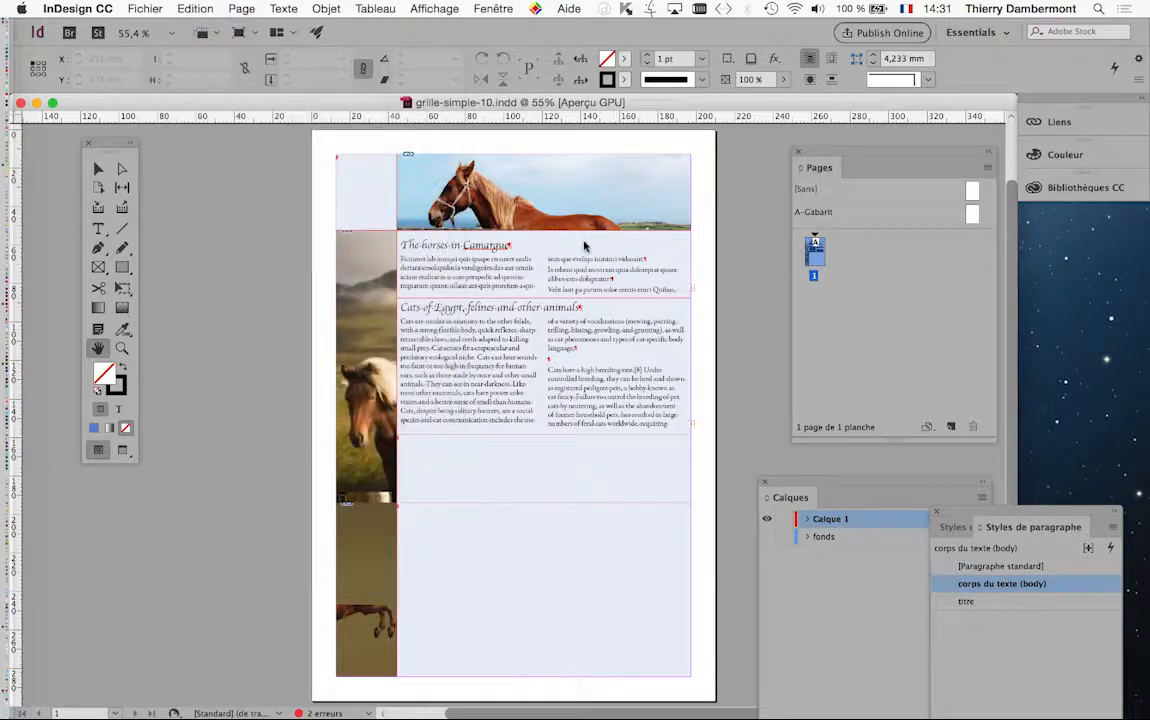
pyautogui.scroll(1, 480, 410)
pyautogui.scroll(1, 520, 437)
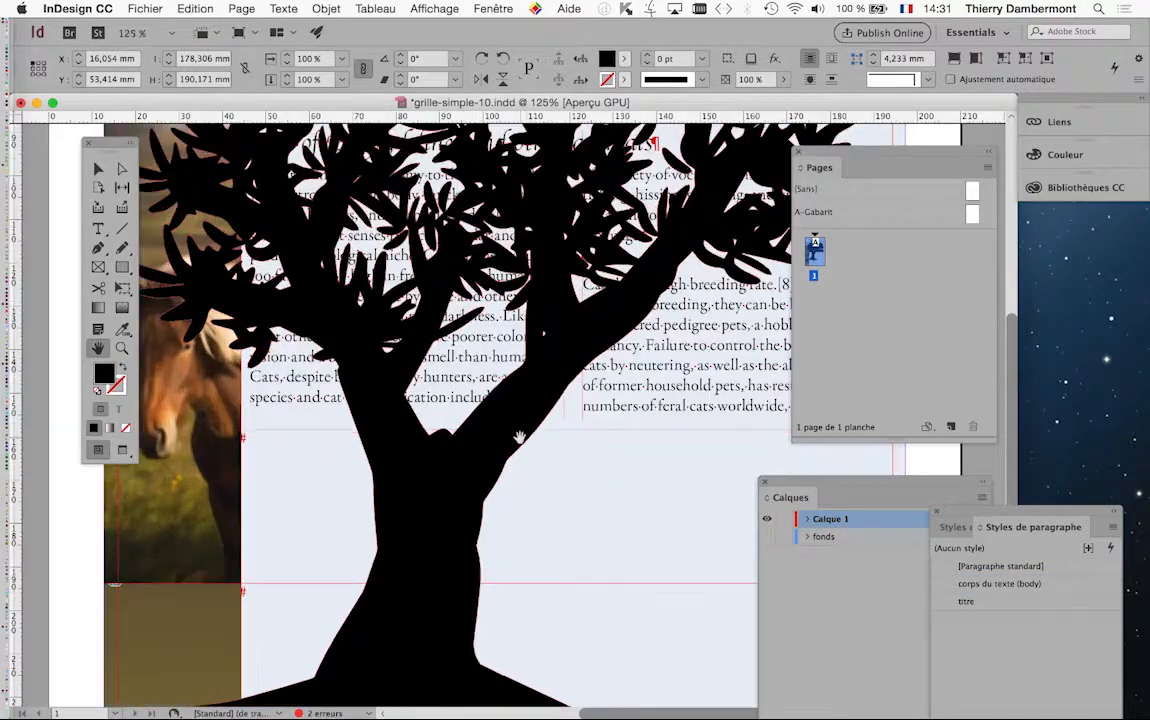
pyautogui.scroll(-3, 520, 437)
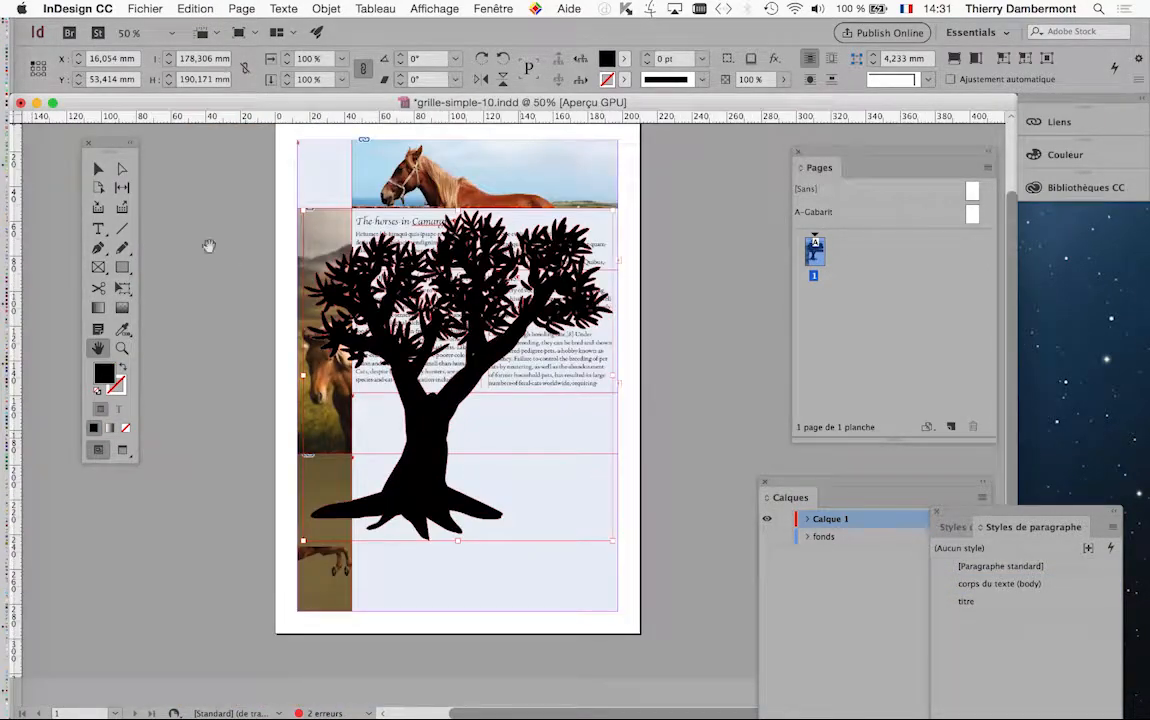
# Shift the Pages panel aside and move the tree across the page's right edge, to about X 96.5 mm and Y 80 mm
pyautogui.click(98, 168)
pyautogui.moveTo(425, 435); pyautogui.dragTo(672, 445)
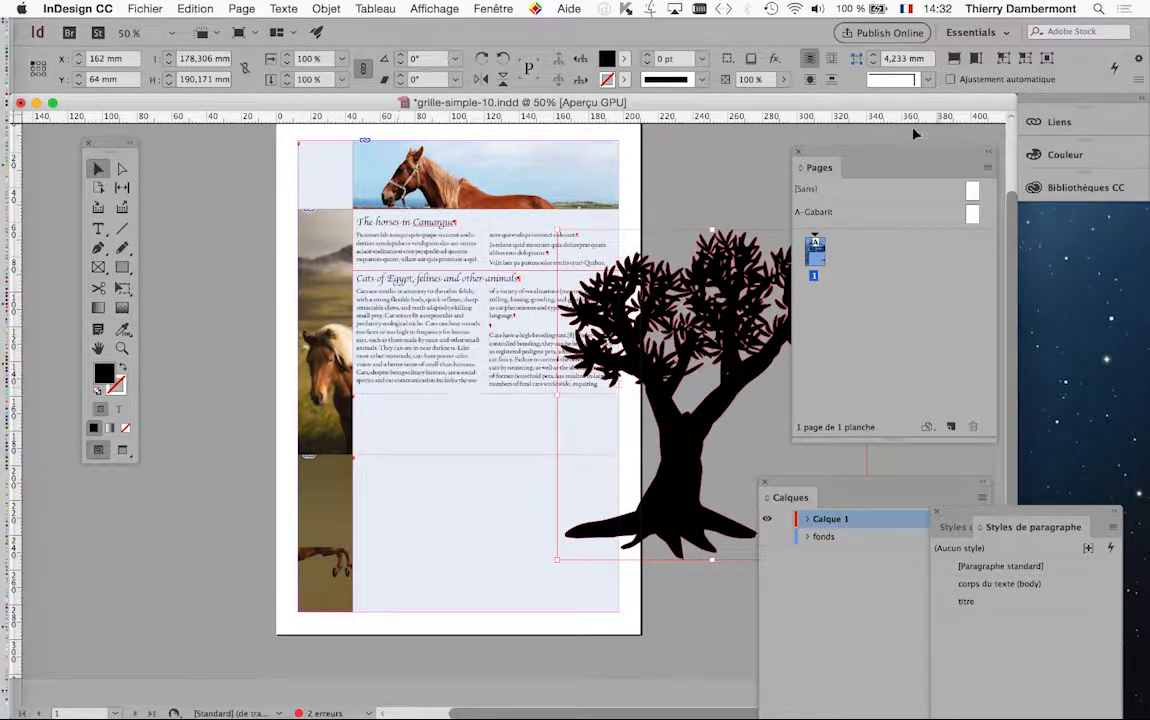
pyautogui.moveTo(855, 155); pyautogui.dragTo(984, 149)
pyautogui.moveTo(688, 432); pyautogui.dragTo(574, 459)
# Place the grass texture JPG from the ID initiation JOUR 4 folder inside the selected tree shape
pyautogui.click(150, 8)
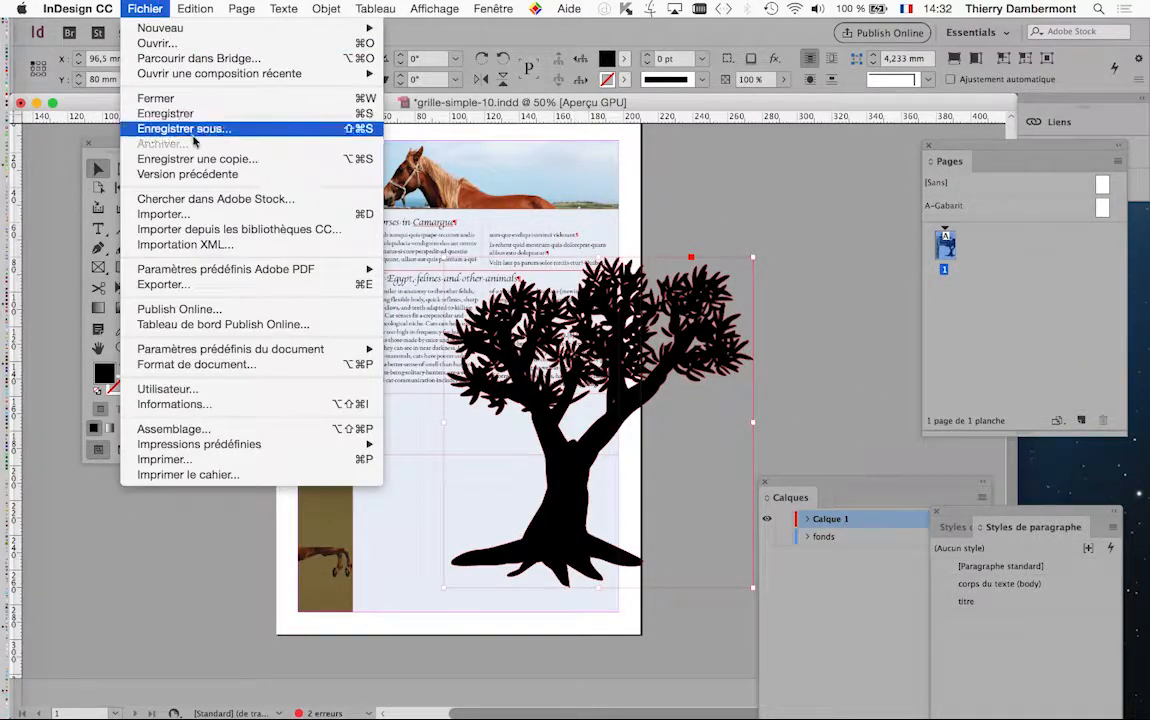
pyautogui.click(226, 214)
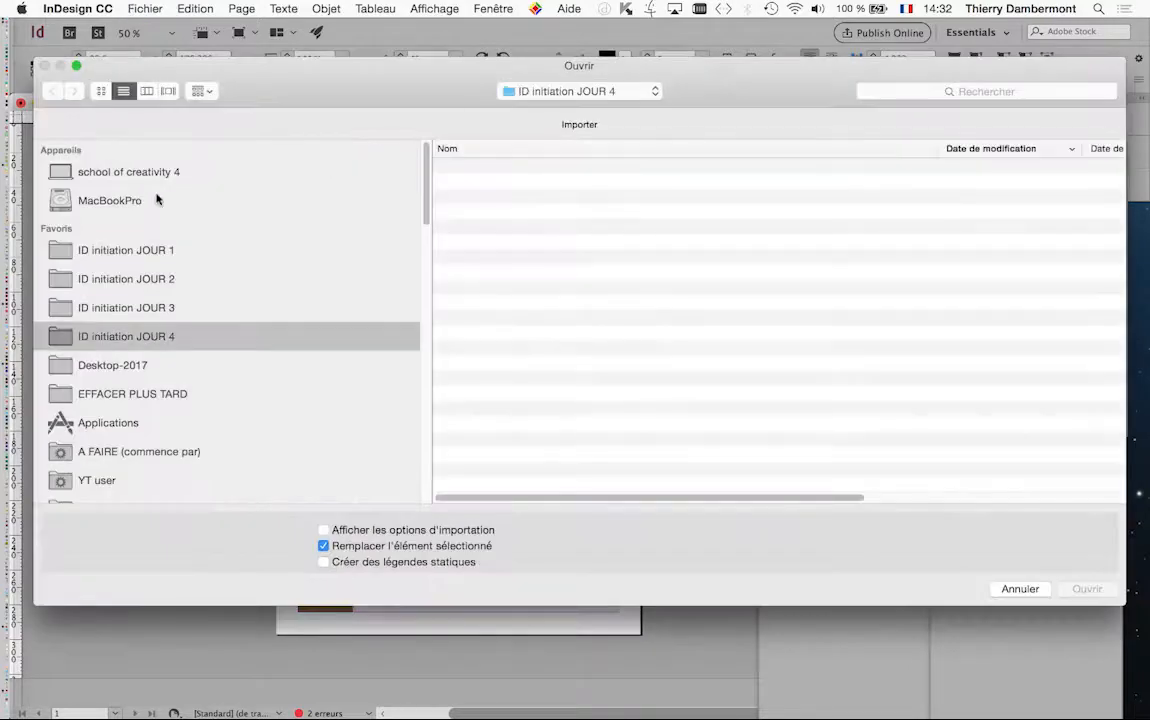
pyautogui.click(149, 245)
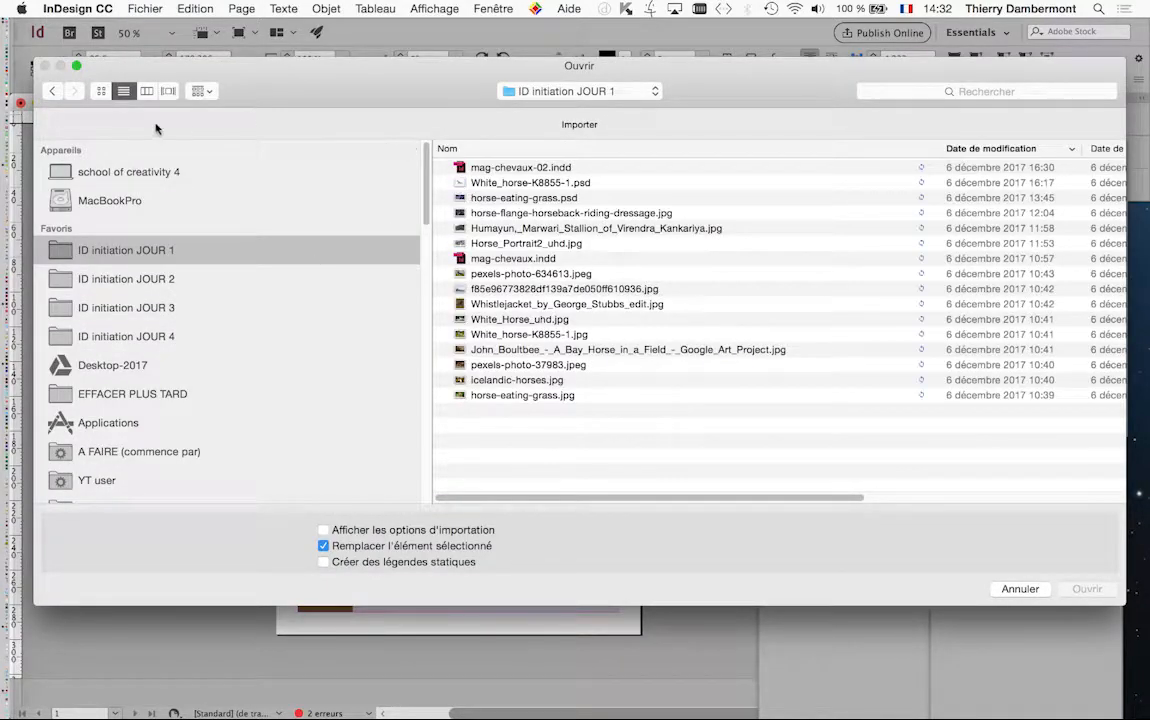
pyautogui.click(101, 92)
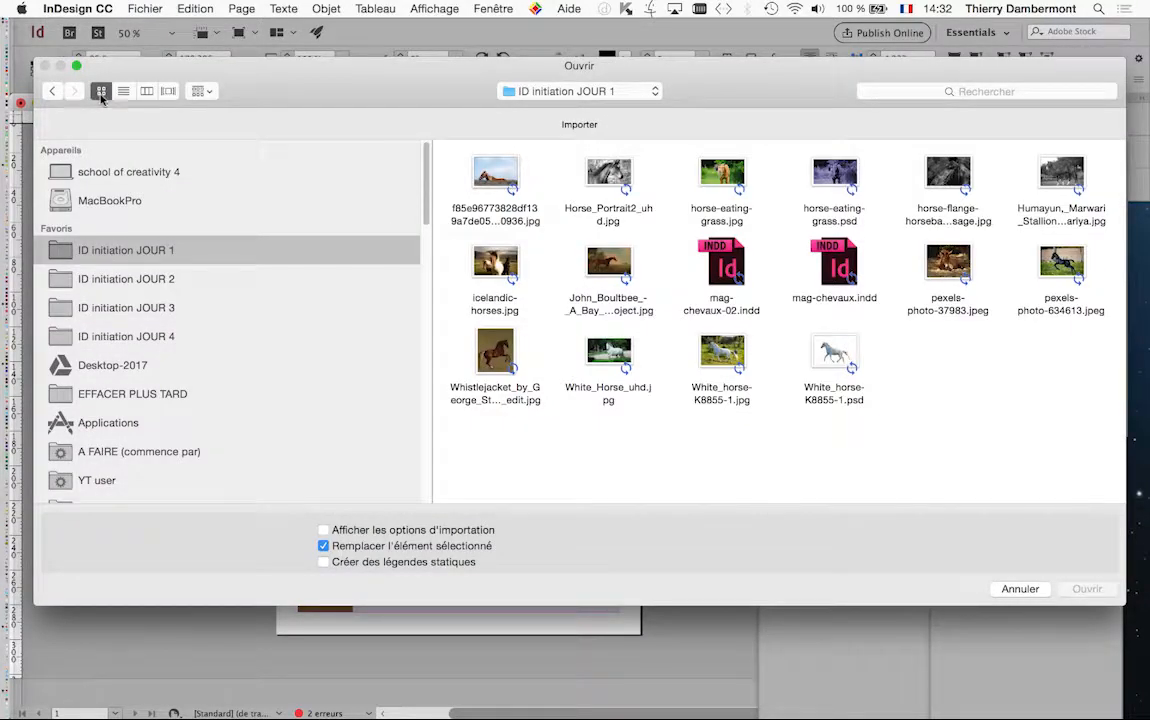
pyautogui.click(150, 336)
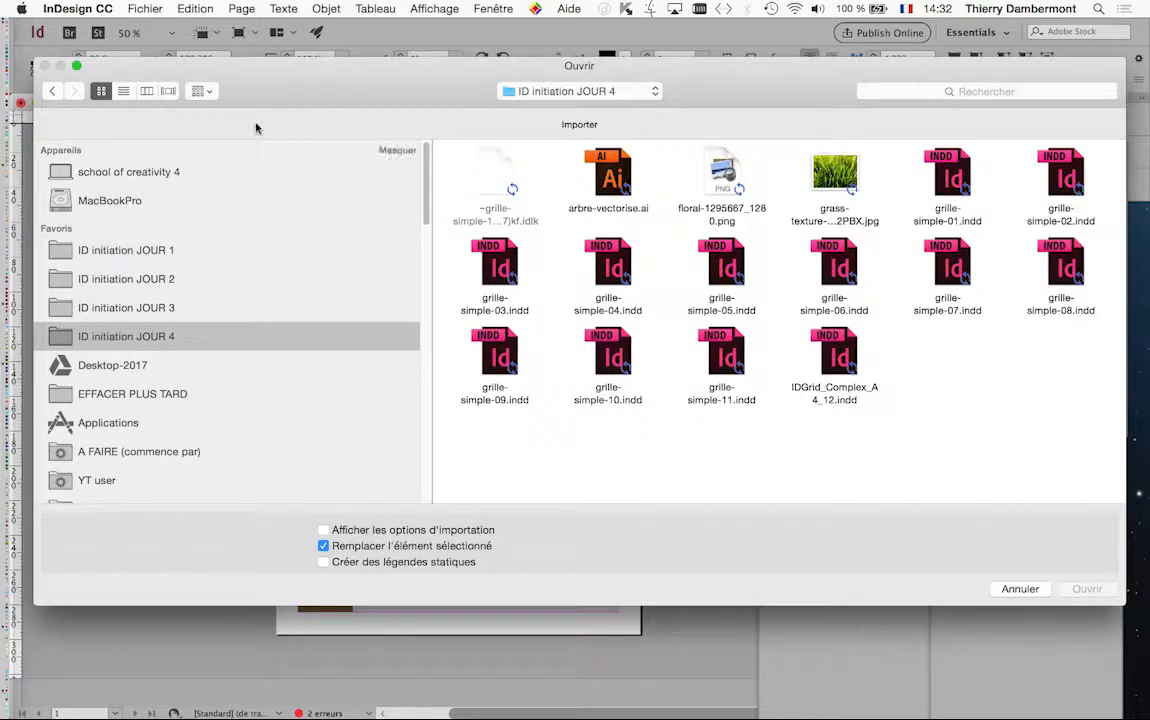
pyautogui.click(830, 178)
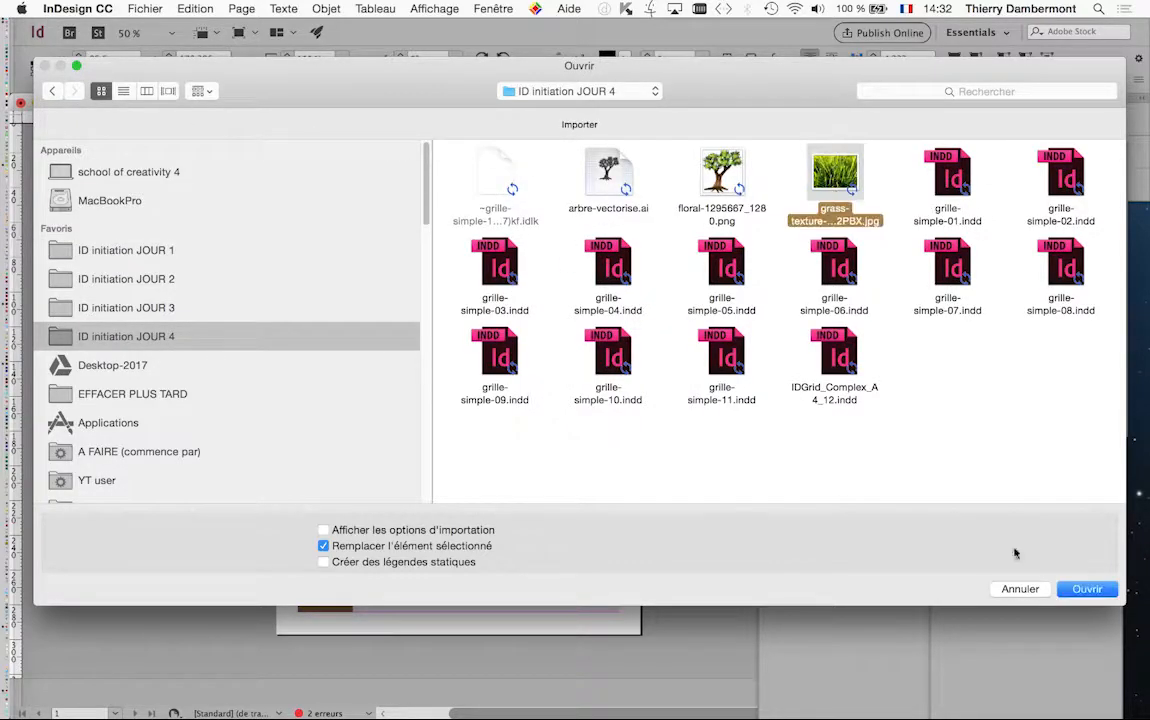
pyautogui.click(1087, 590)
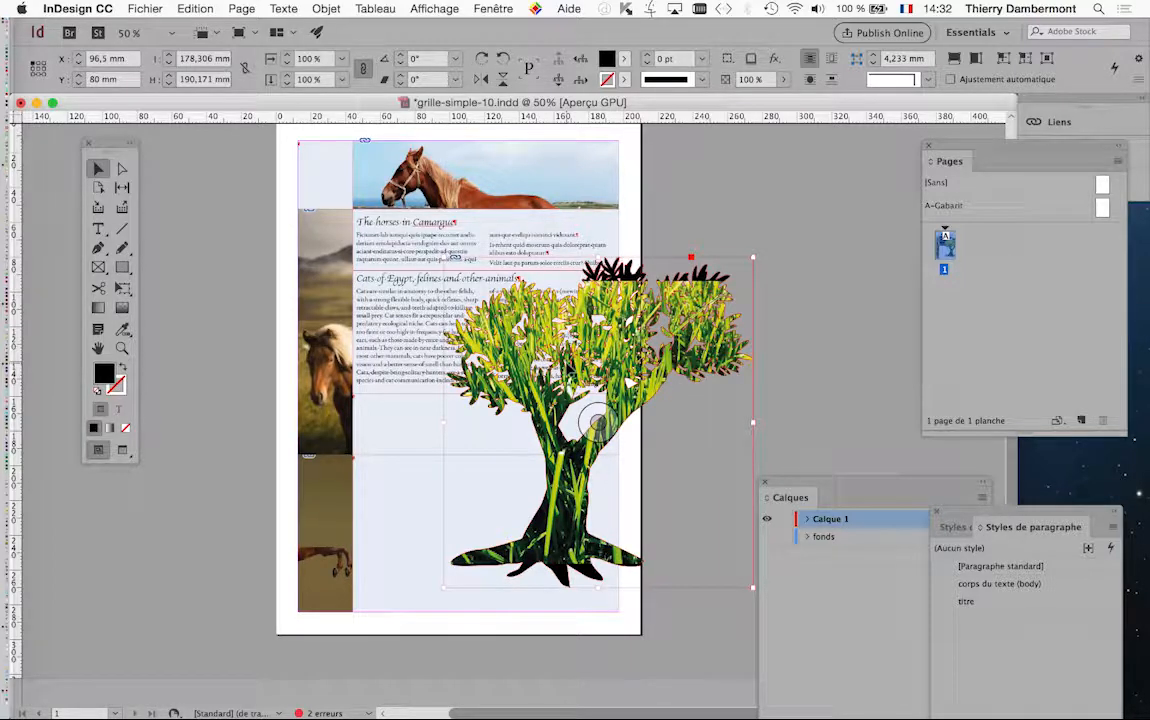
# Enlarge the grass image inside the tree to about 170 % and reposition it to cover the whole tree shape
pyautogui.press('super+minus')
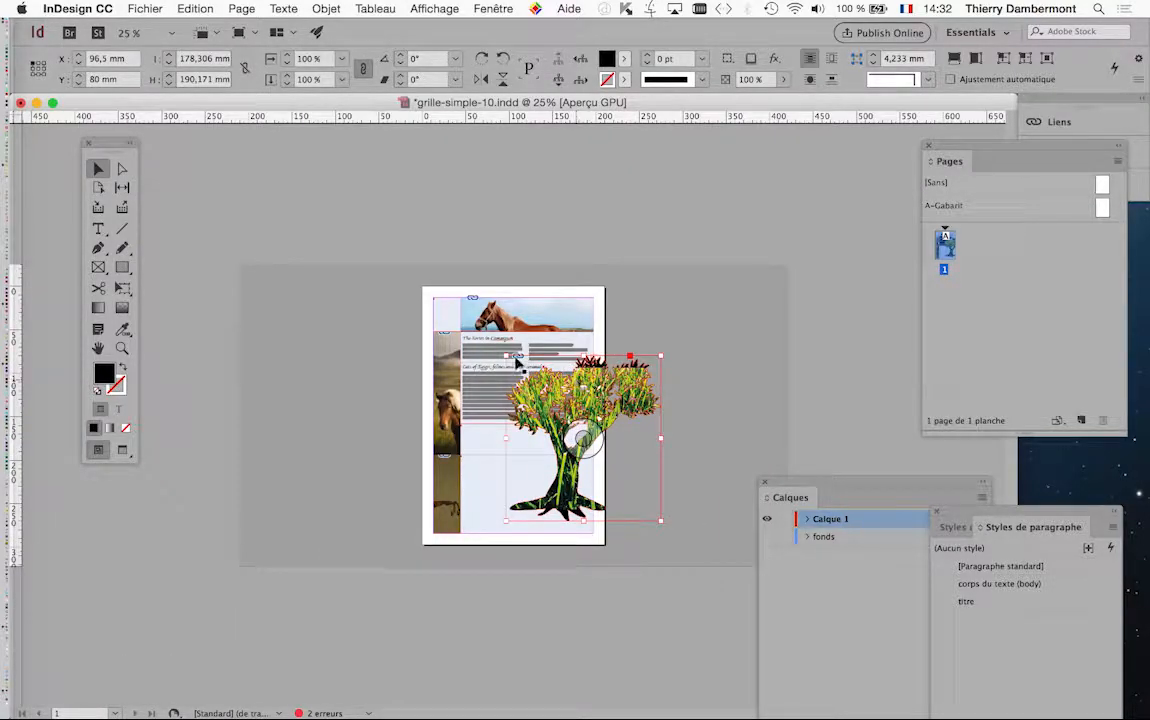
pyautogui.press('super+1')
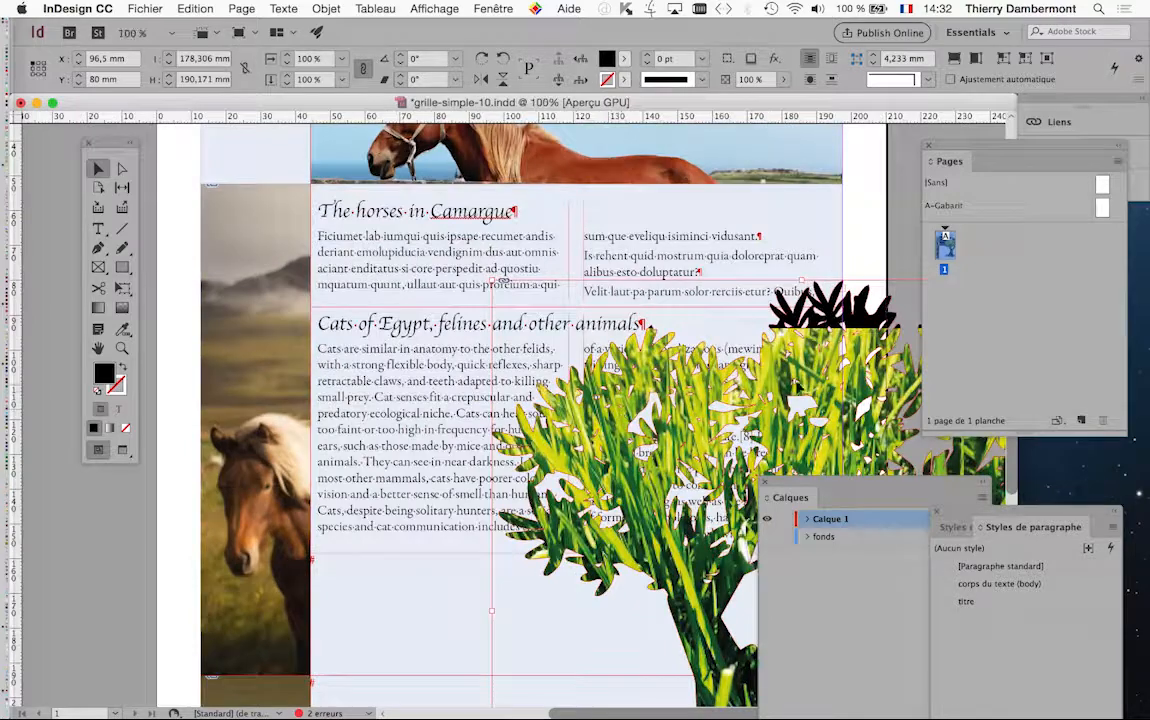
pyautogui.scroll(-3, 748, 348)
pyautogui.hscroll(8, 748, 348)
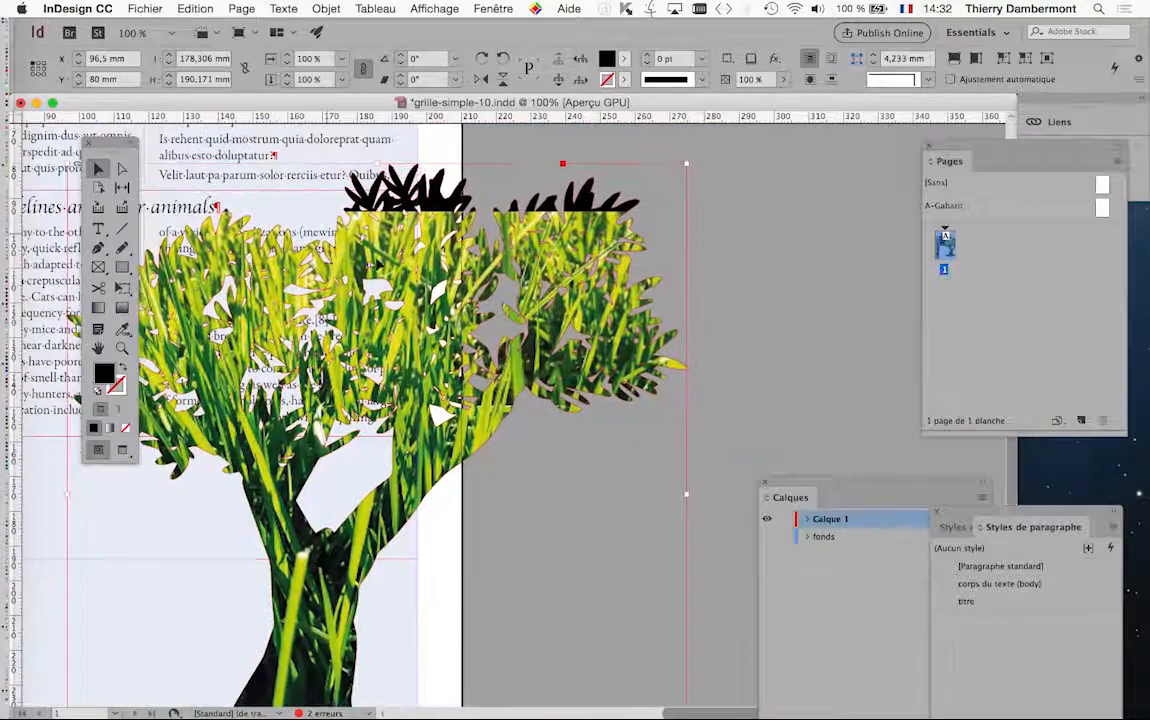
pyautogui.click(568, 316)
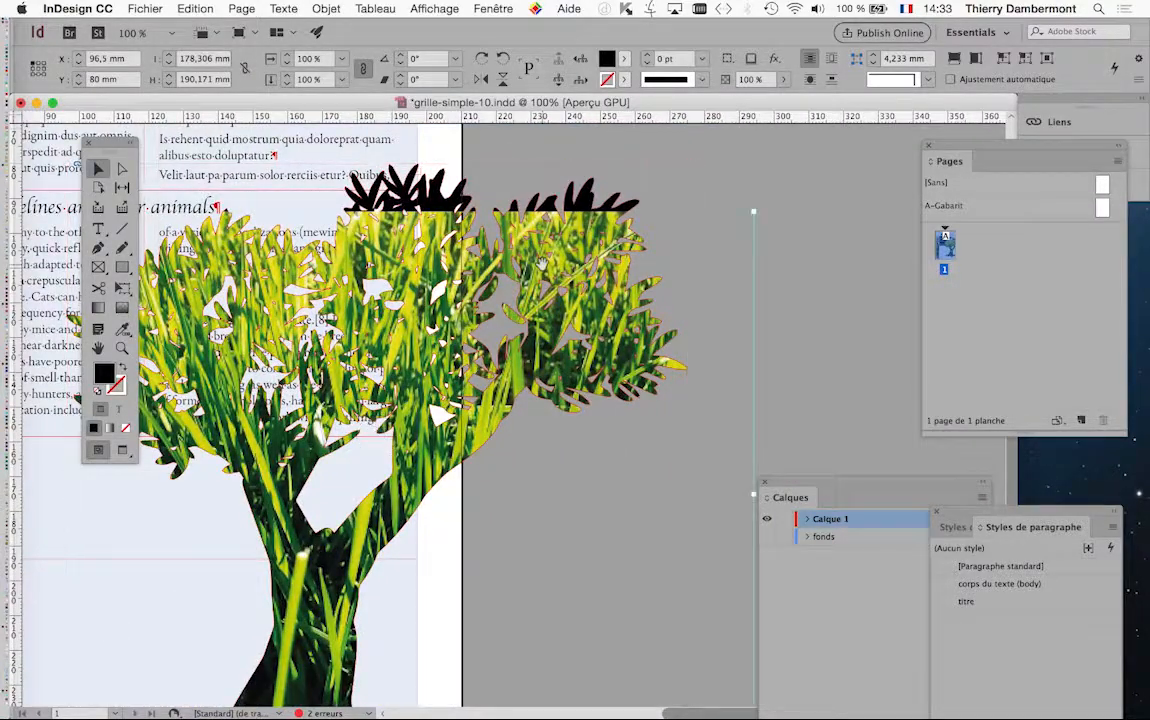
pyautogui.press('super+minus')
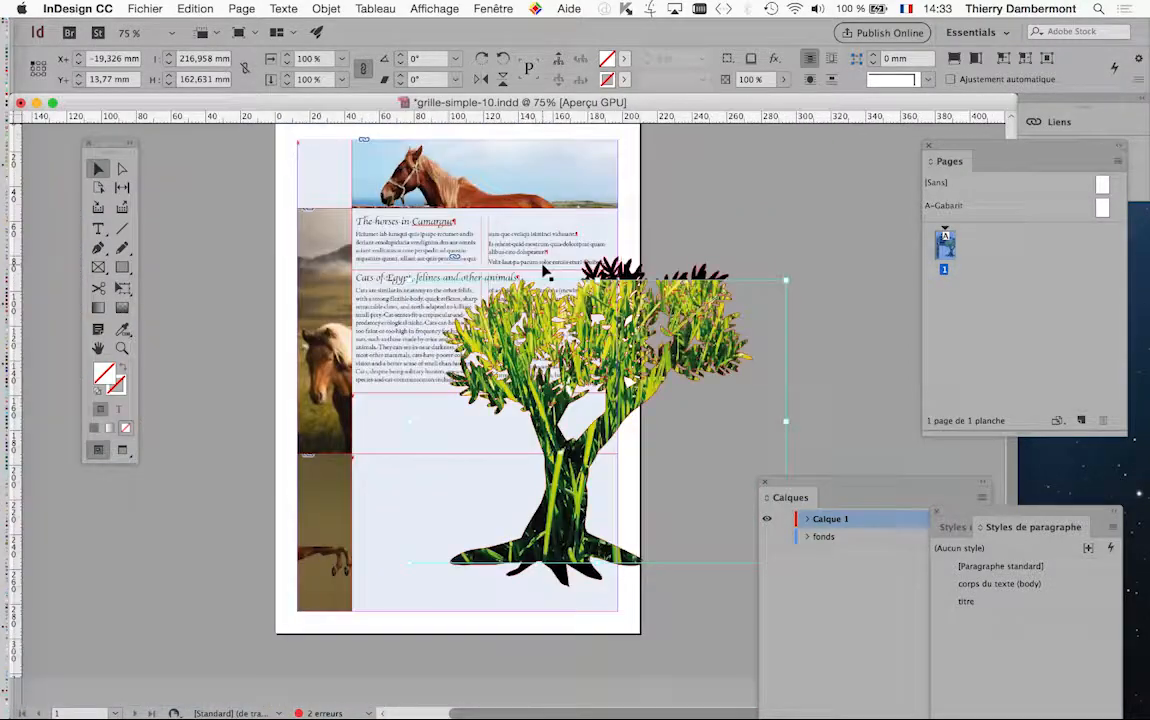
pyautogui.click(123, 288)
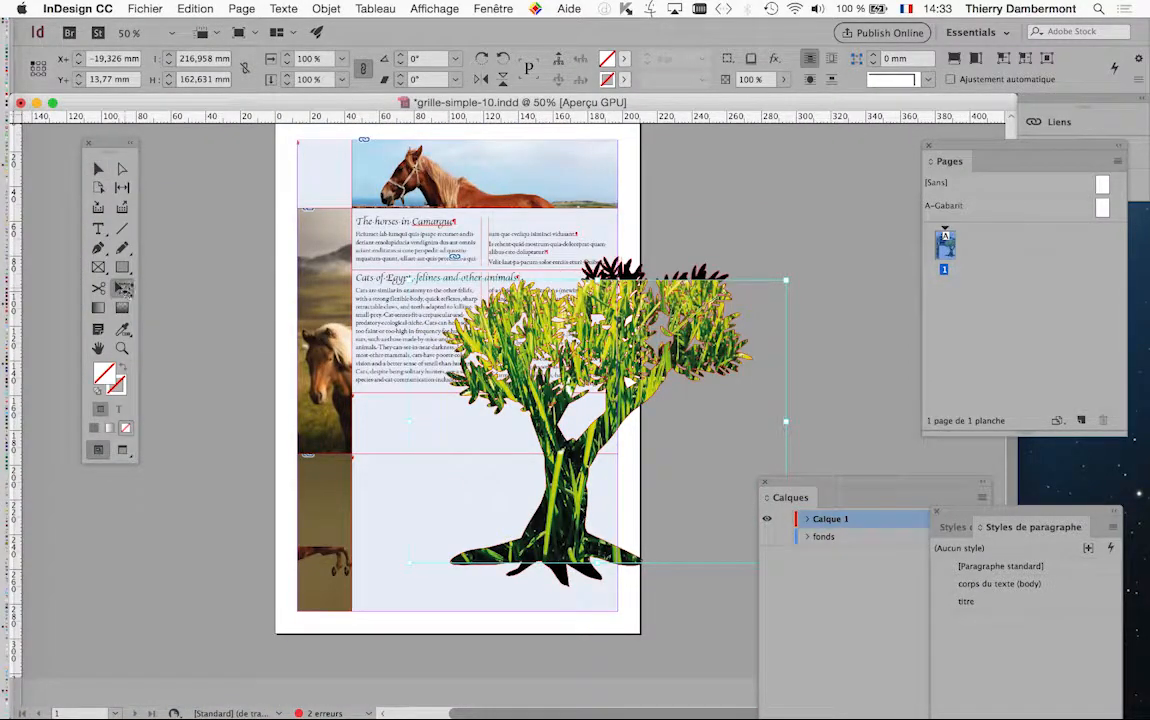
pyautogui.moveTo(786, 283); pyautogui.dragTo(872, 215)
pyautogui.press('super+minus')
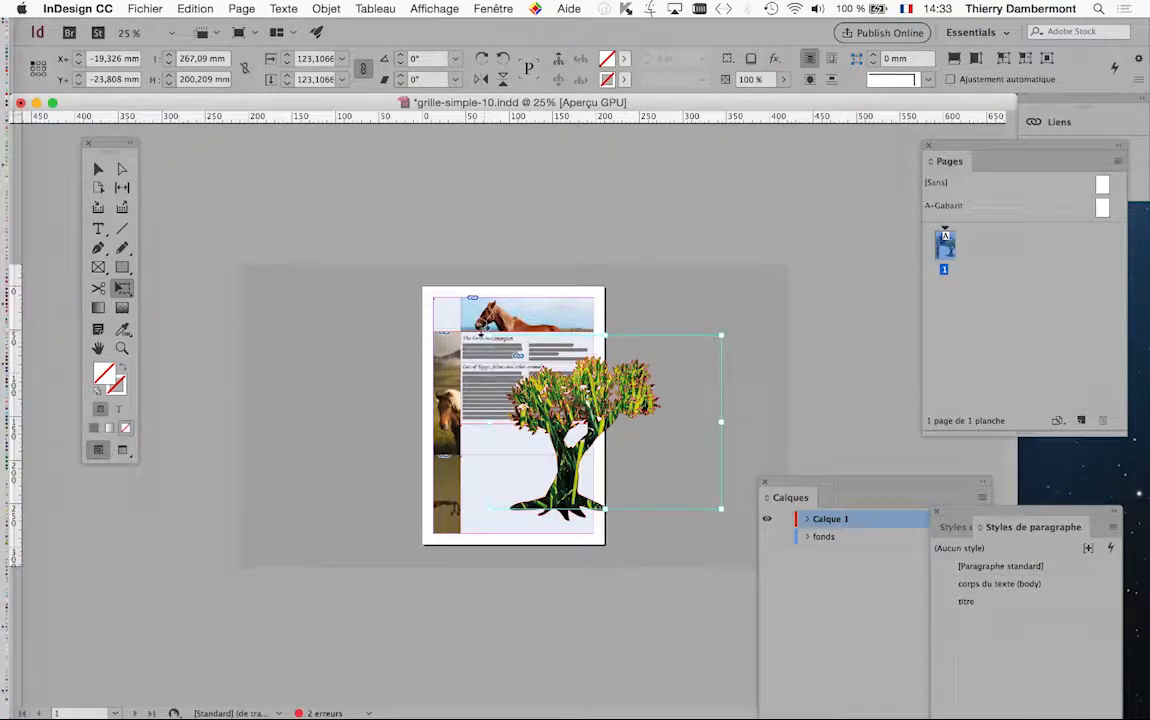
pyautogui.moveTo(488, 334); pyautogui.dragTo(401, 269)
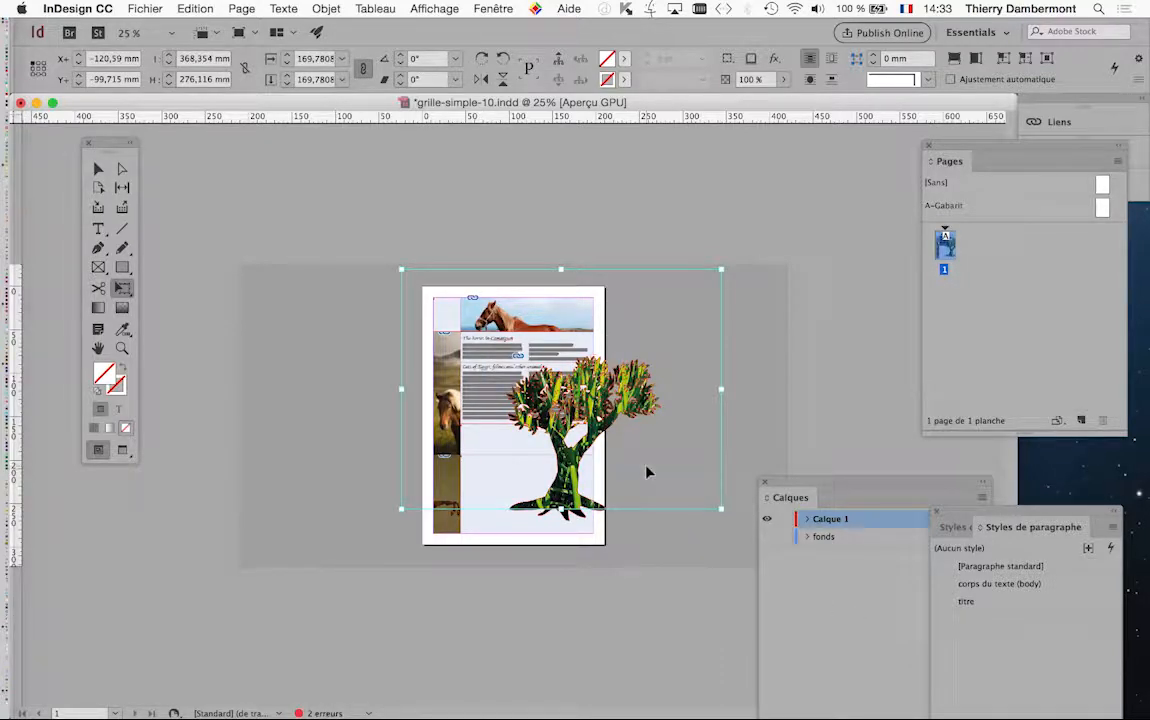
pyautogui.moveTo(647, 470); pyautogui.dragTo(665, 518)
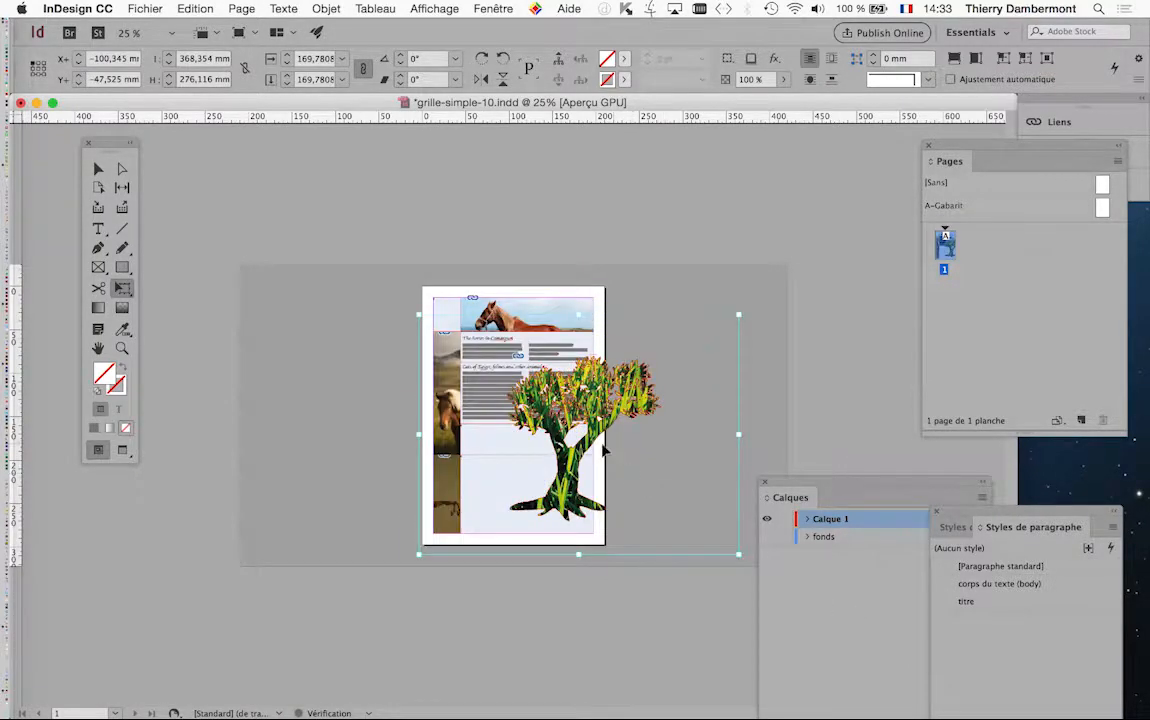
# Delete the grass image from inside the tree, keeping the black tree shape
pyautogui.press('super+equal')
pyautogui.press('super+equal')
pyautogui.moveTo(637, 366); pyautogui.dragTo(374, 282)
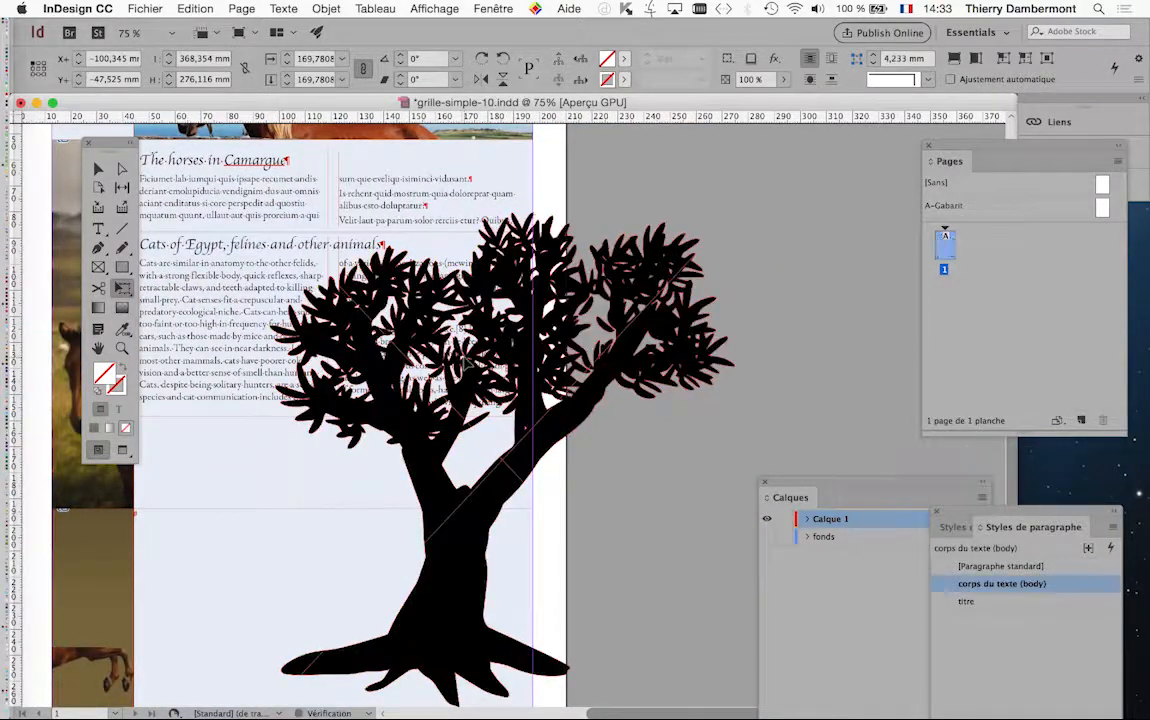
pyautogui.click(123, 8)
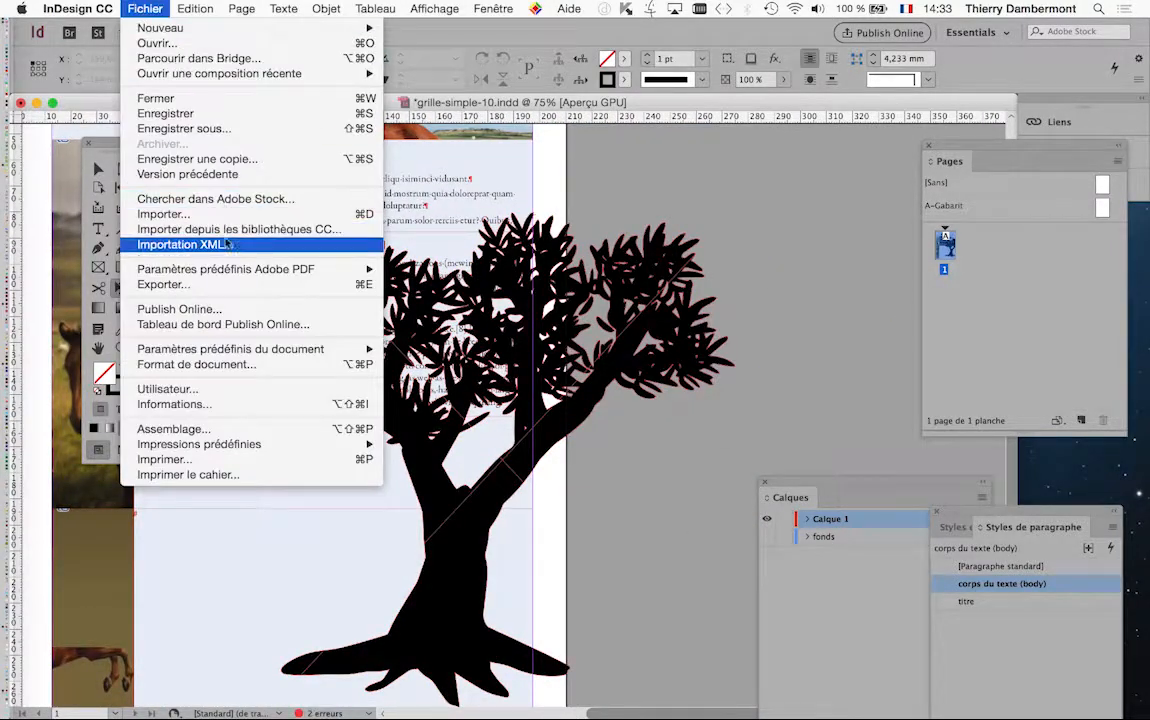
pyautogui.click(163, 214)
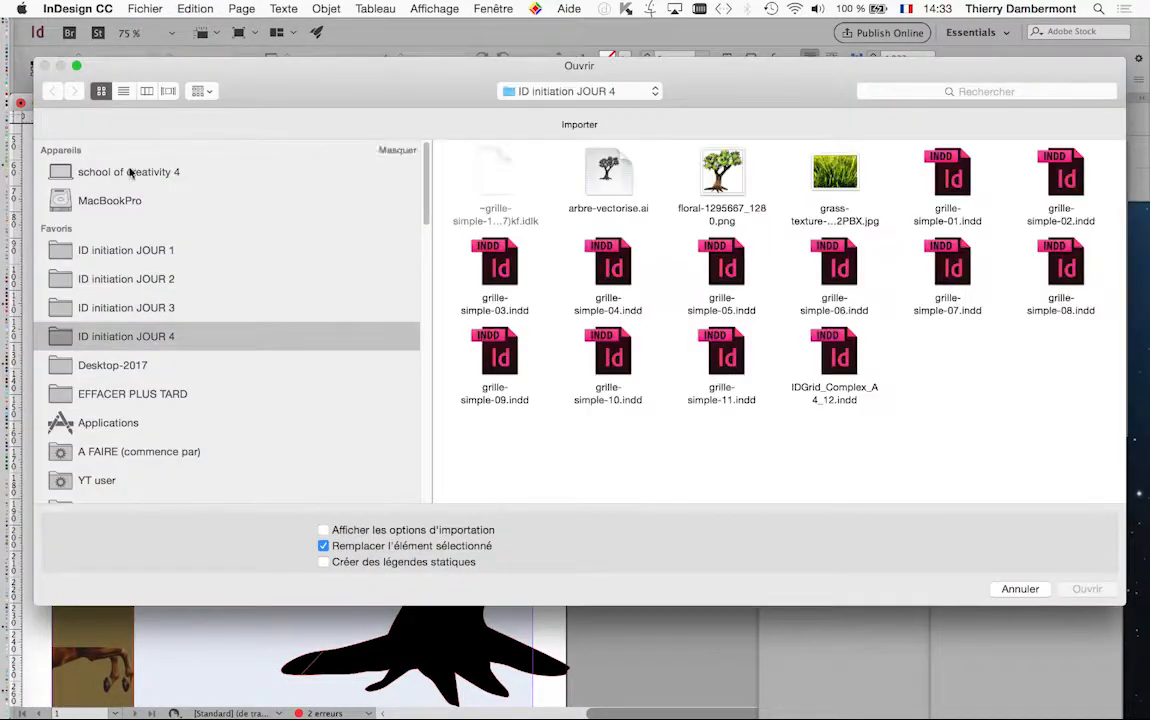
pyautogui.click(145, 250)
pyautogui.click(508, 185)
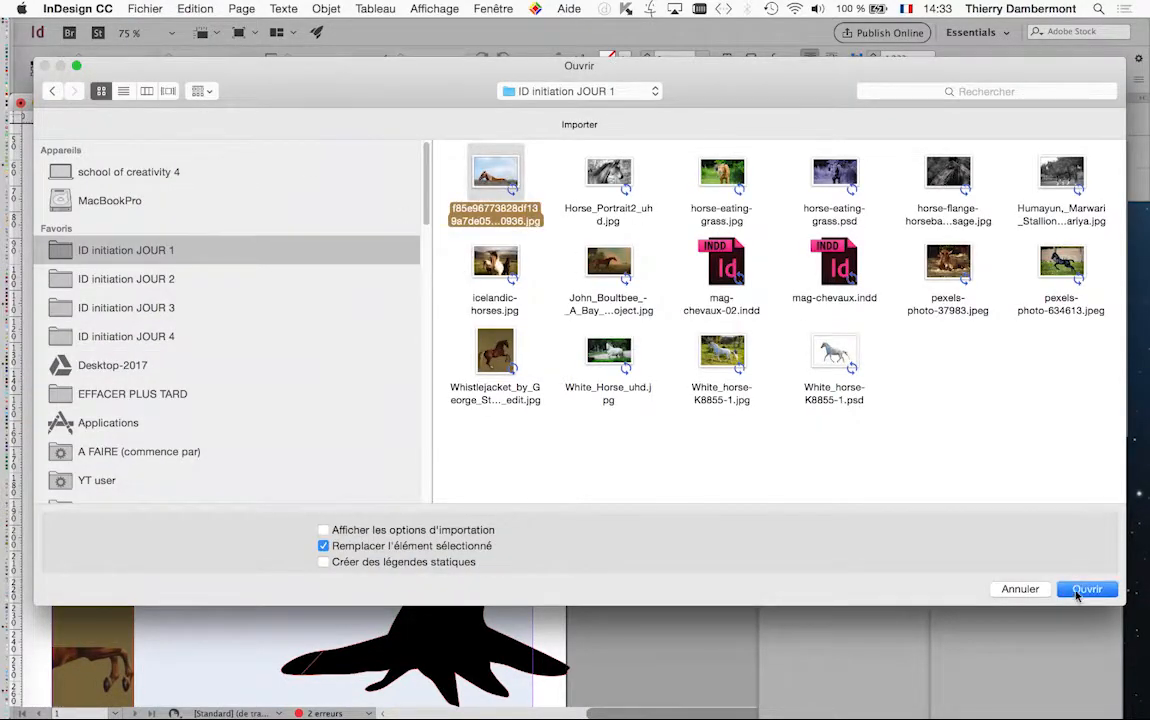
pyautogui.click(1087, 589)
pyautogui.press('Escape')
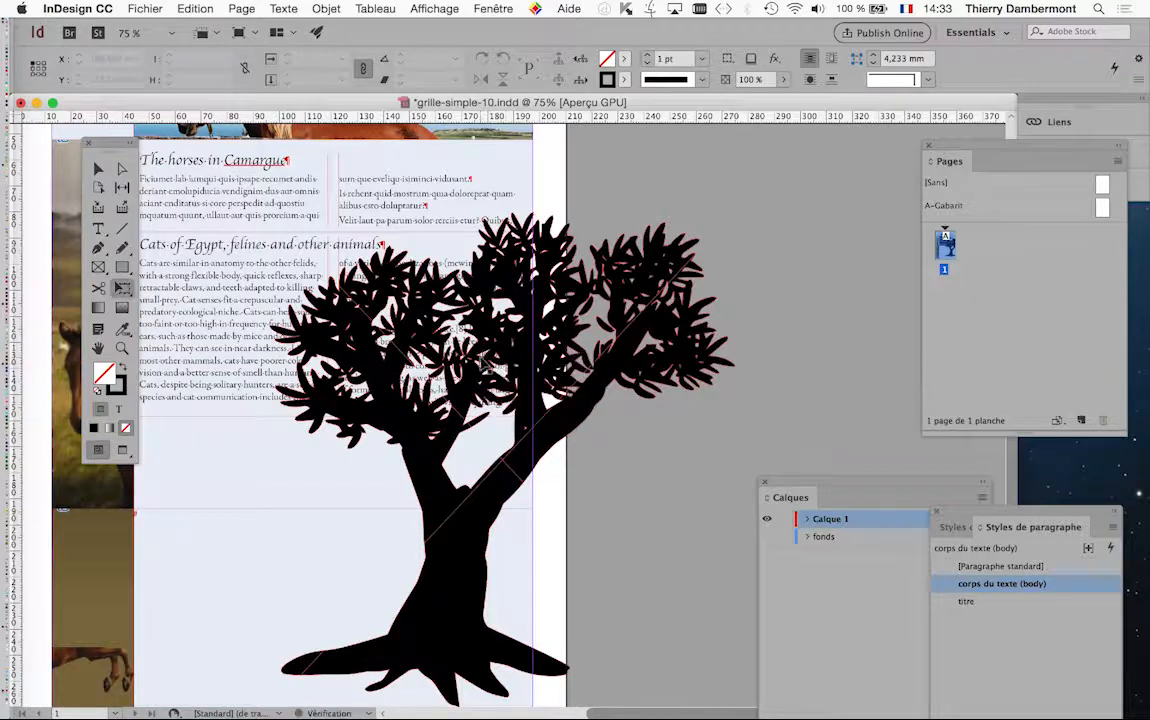
# Select the tree shape and place f85e96773828df139a7de050ff610936.jpg from the ID initiation JOUR 1 folder inside it
pyautogui.click(98, 168)
pyautogui.click(651, 316)
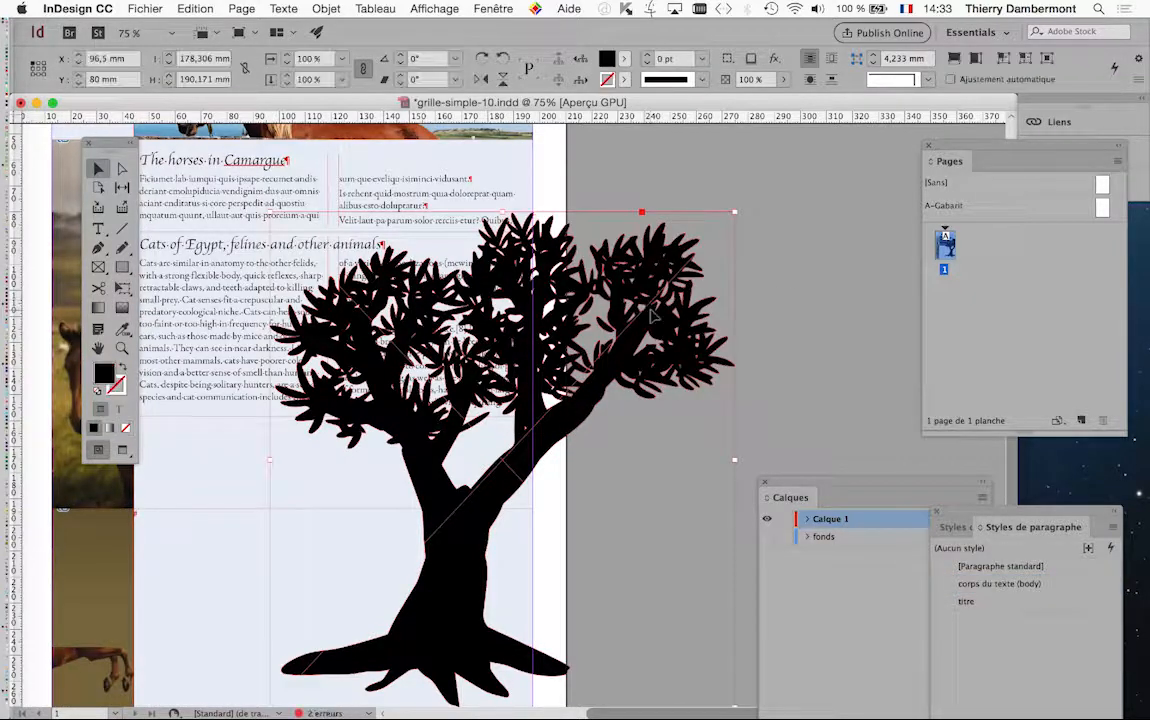
pyautogui.click(144, 9)
pyautogui.click(172, 210)
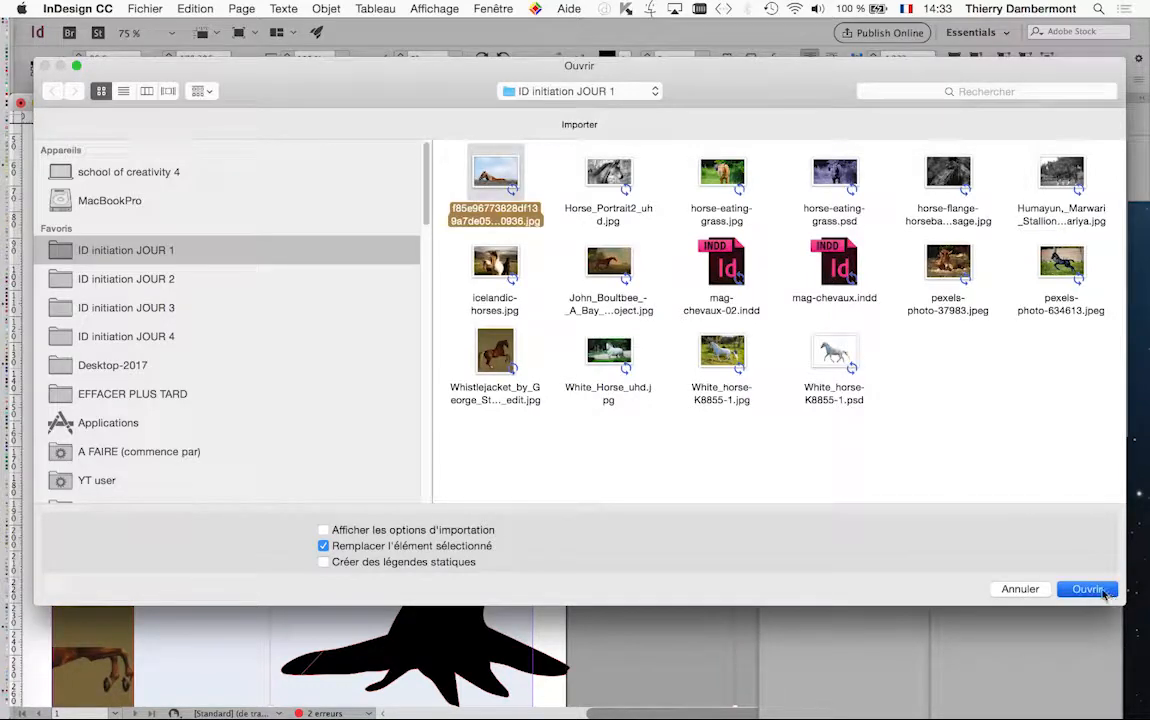
pyautogui.press('Return')
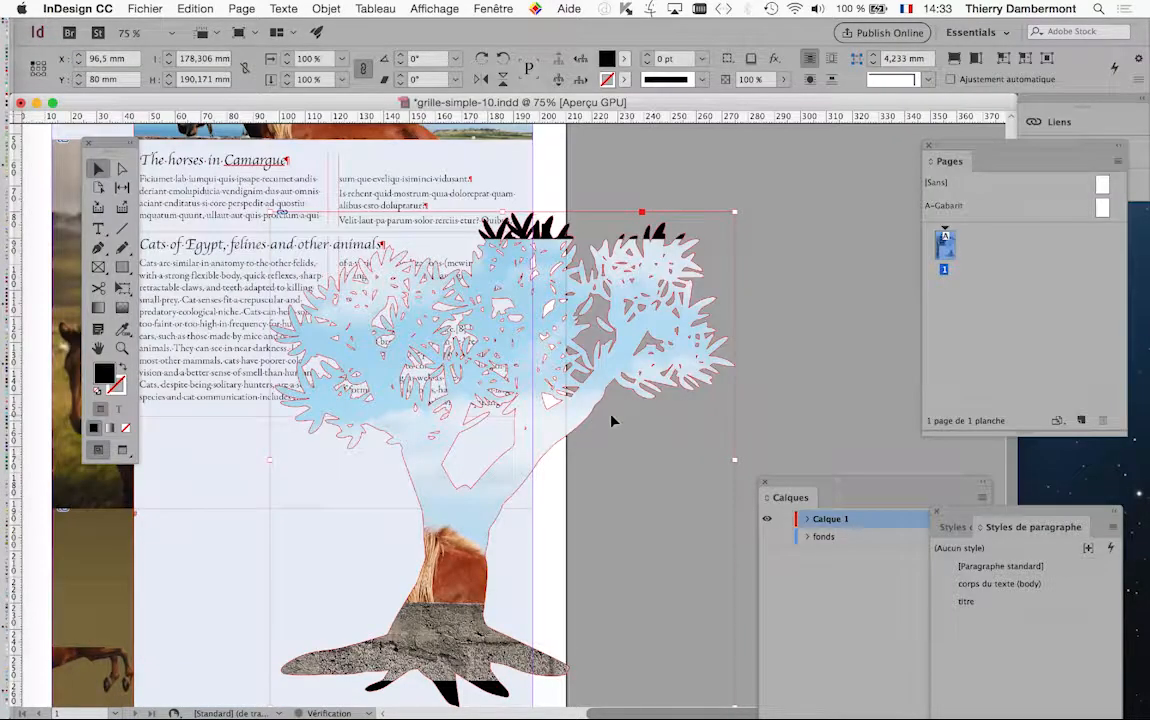
# Enlarge the photo inside the tree to about 24.5 % and reposition it so only the blue sky fills the whole shape
pyautogui.press('super+minus')
pyautogui.press('super+minus')
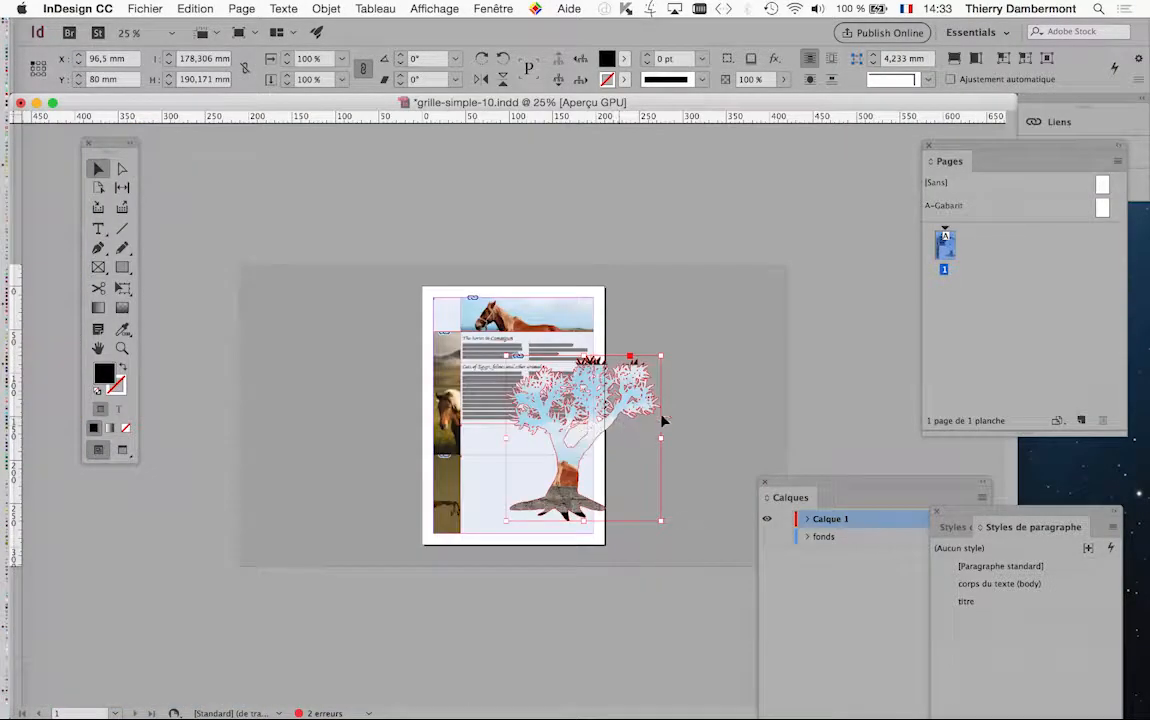
pyautogui.doubleClick(619, 415)
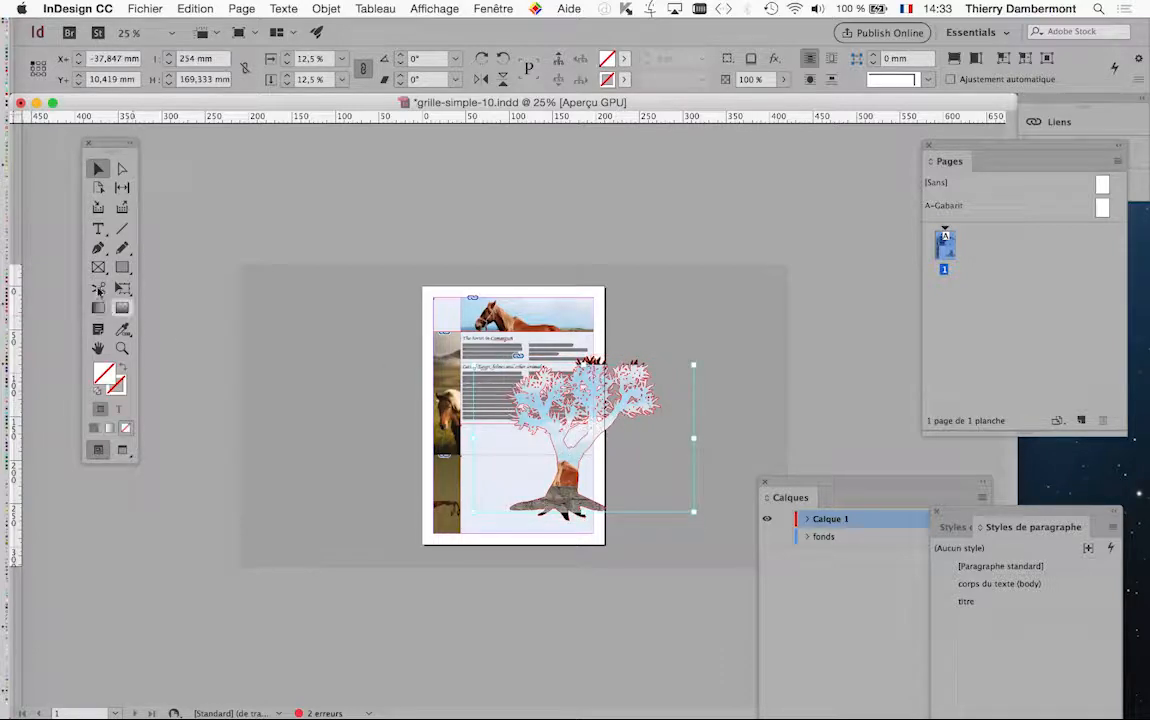
pyautogui.click(123, 290)
pyautogui.moveTo(694, 366); pyautogui.dragTo(800, 295)
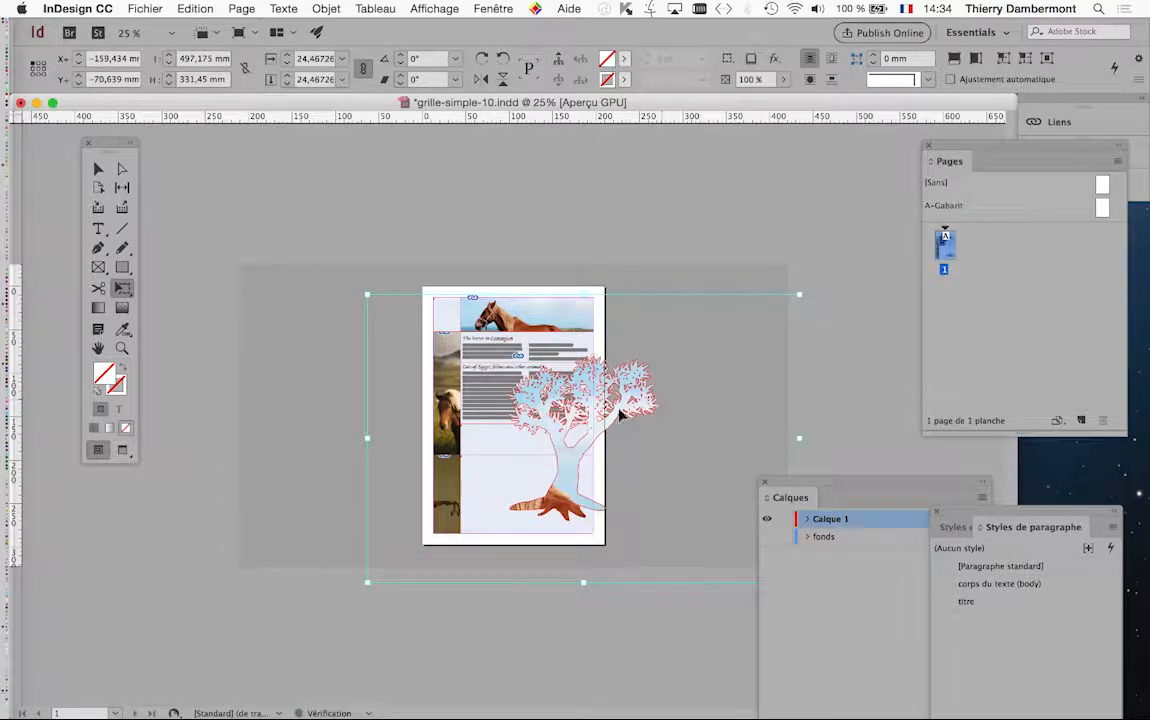
pyautogui.moveTo(621, 413); pyautogui.dragTo(590, 450)
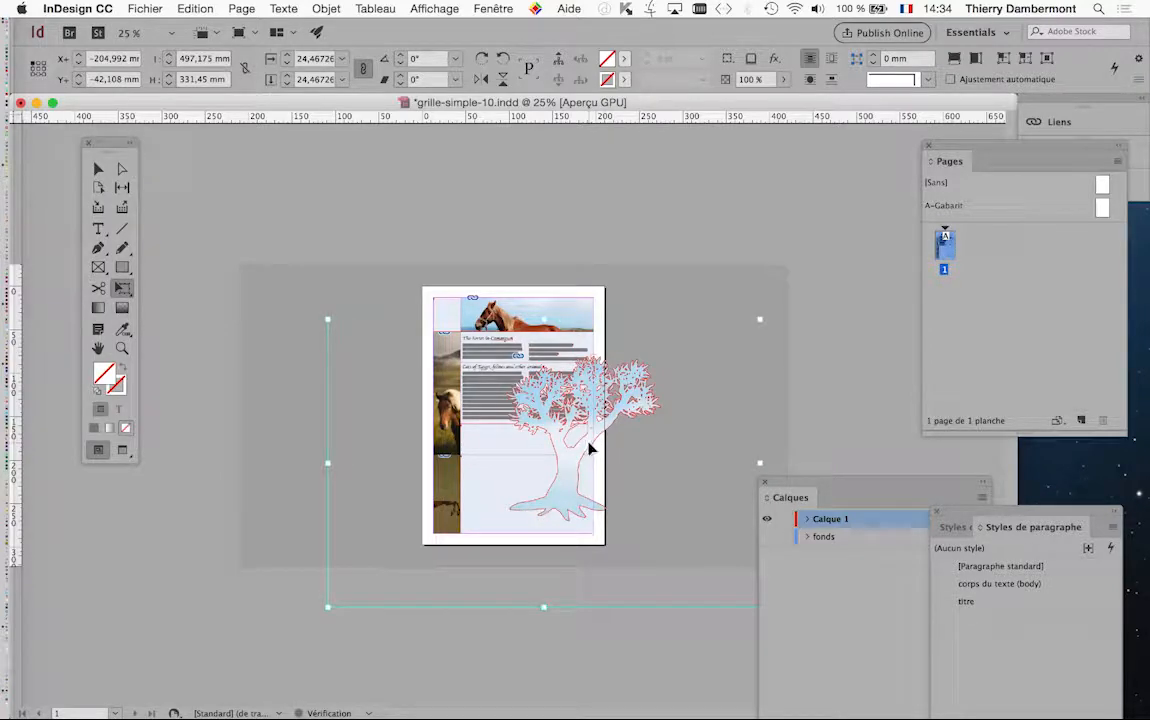
pyautogui.press('super+plus')
pyautogui.press('super+plus')
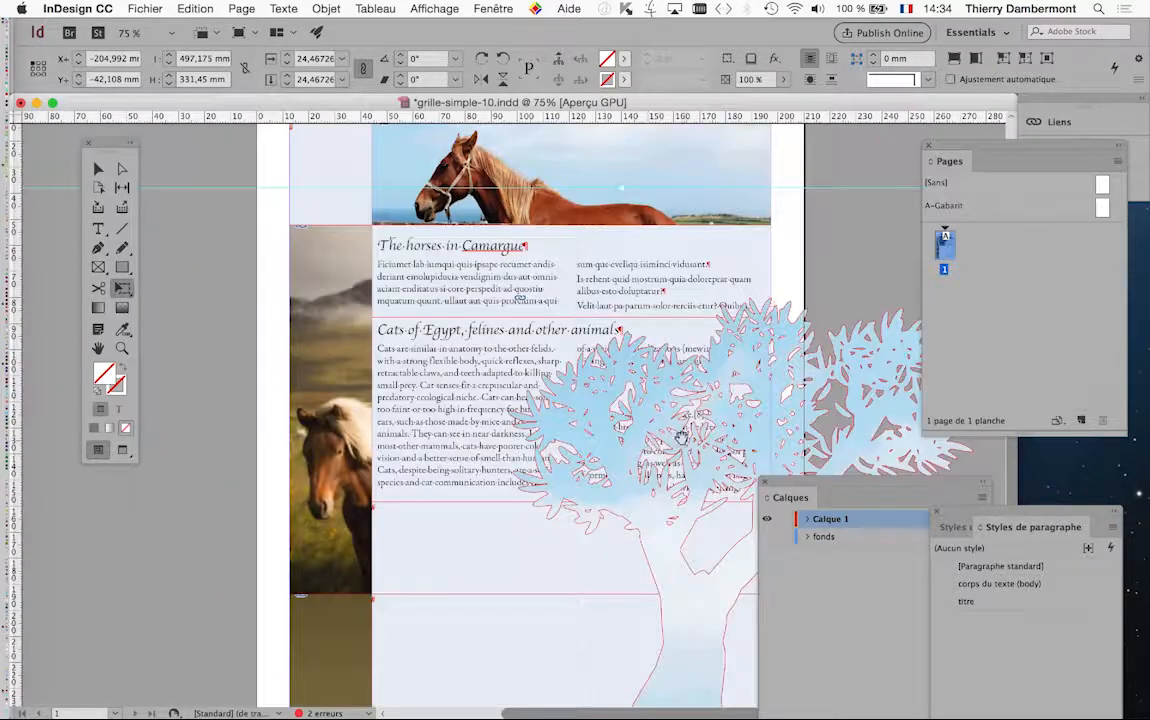
pyautogui.moveTo(682, 436); pyautogui.dragTo(437, 291)
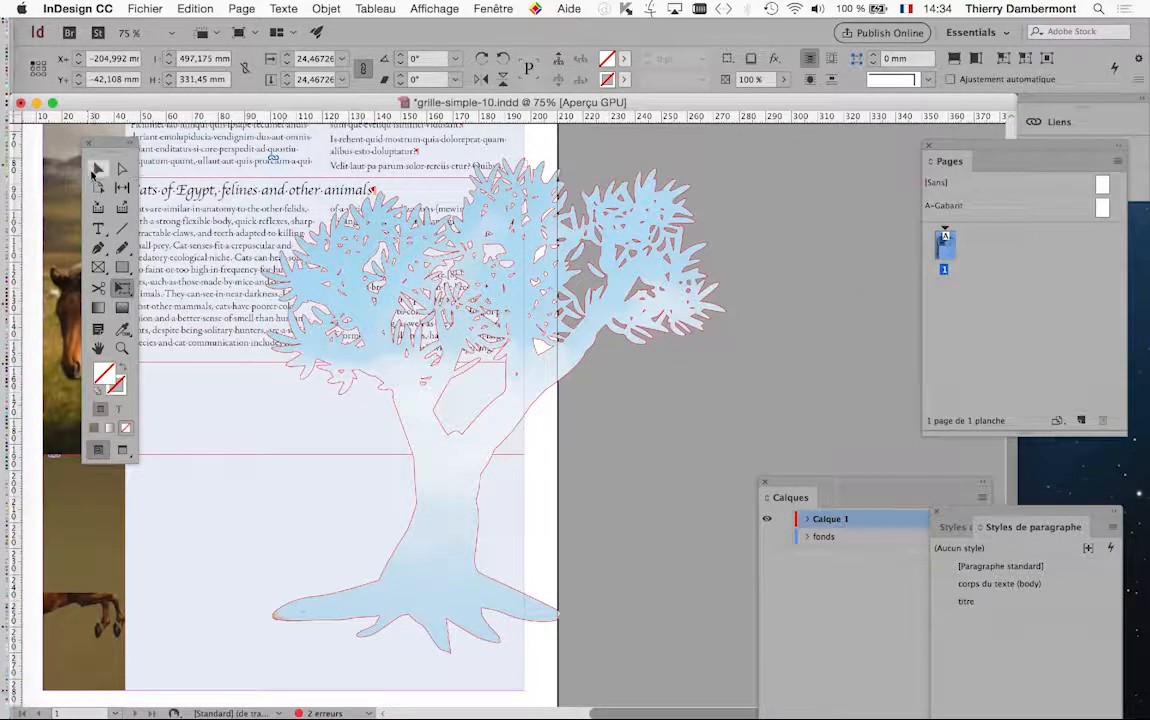
pyautogui.click(848, 408)
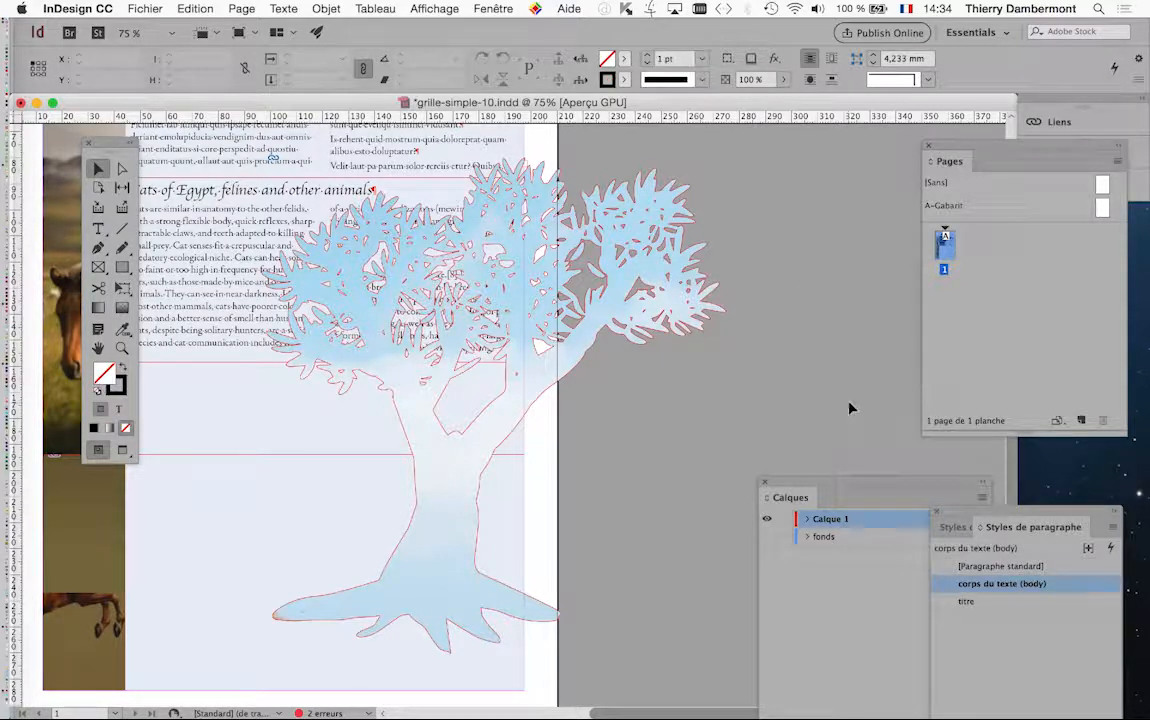
# Move the filled tree down over the page to about X 77.7 mm, Y 98.7 mm
pyautogui.press('super+minus')
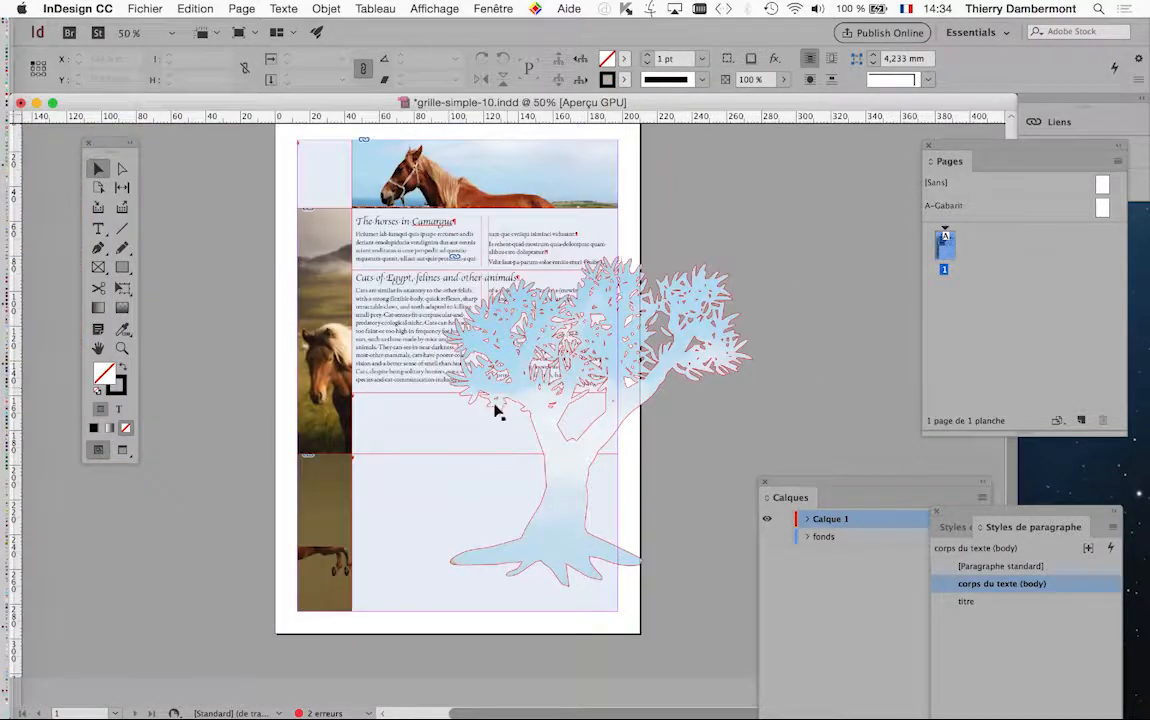
pyautogui.click(596, 452)
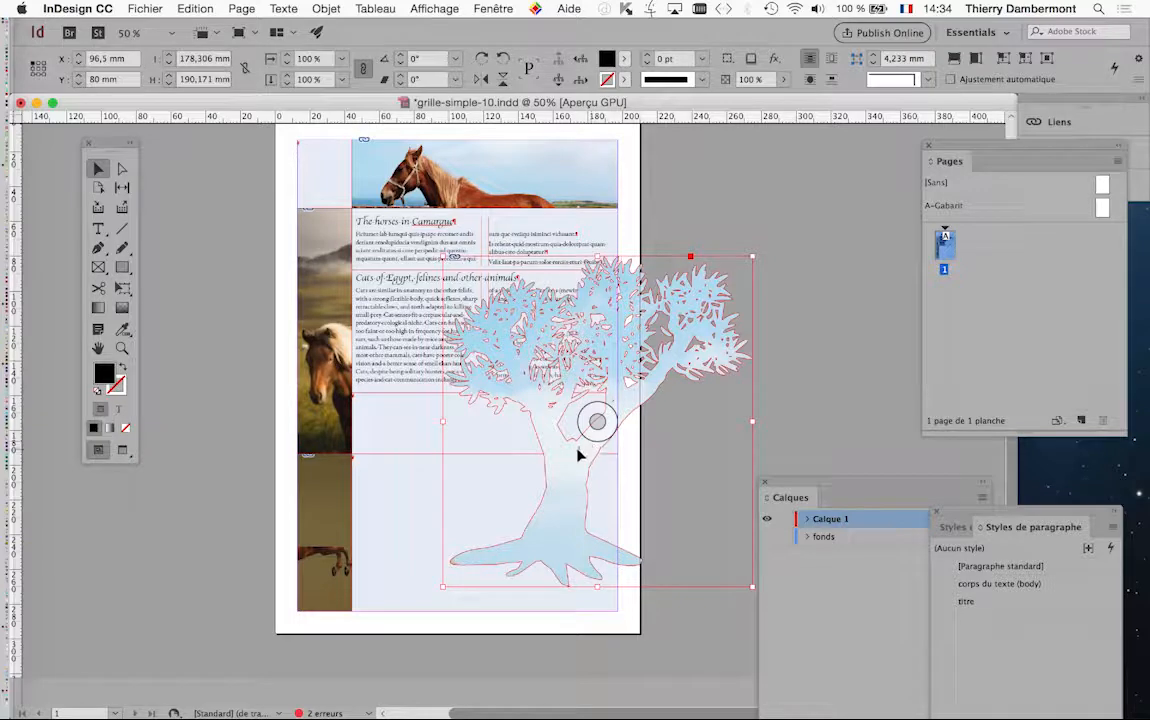
pyautogui.moveTo(578, 455); pyautogui.dragTo(563, 487)
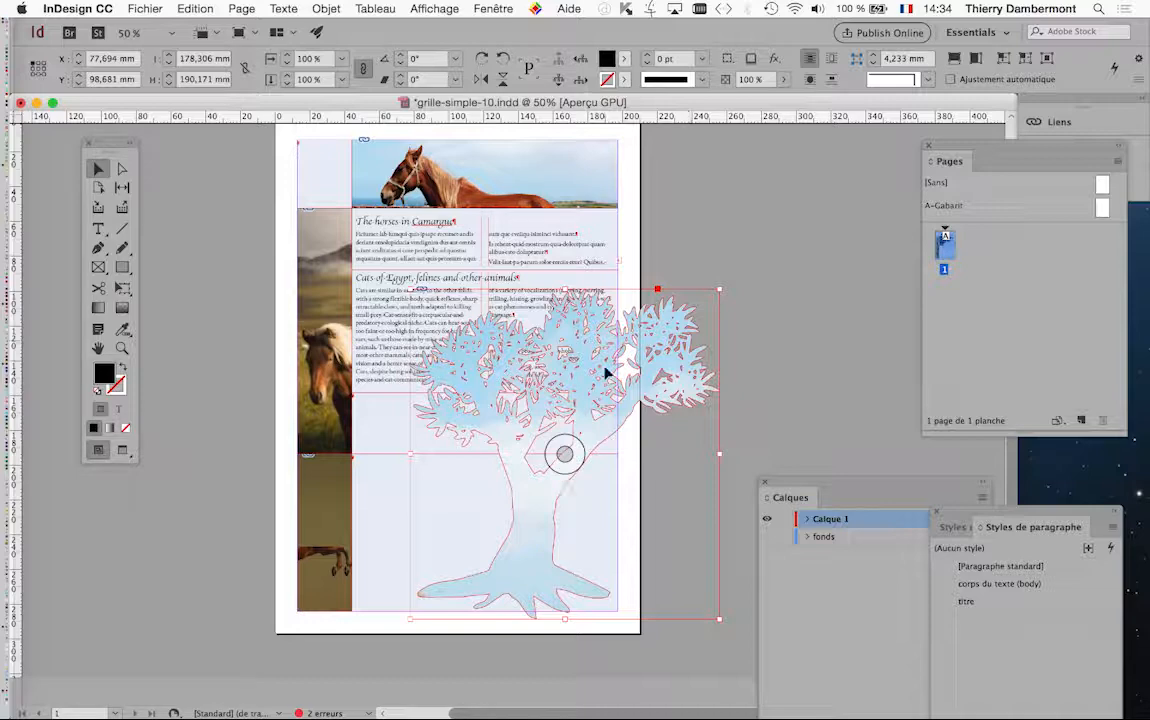
# Apply a text wrap following the tree's shape instead of its bounding box, with a 2 mm offset
pyautogui.click(488, 9)
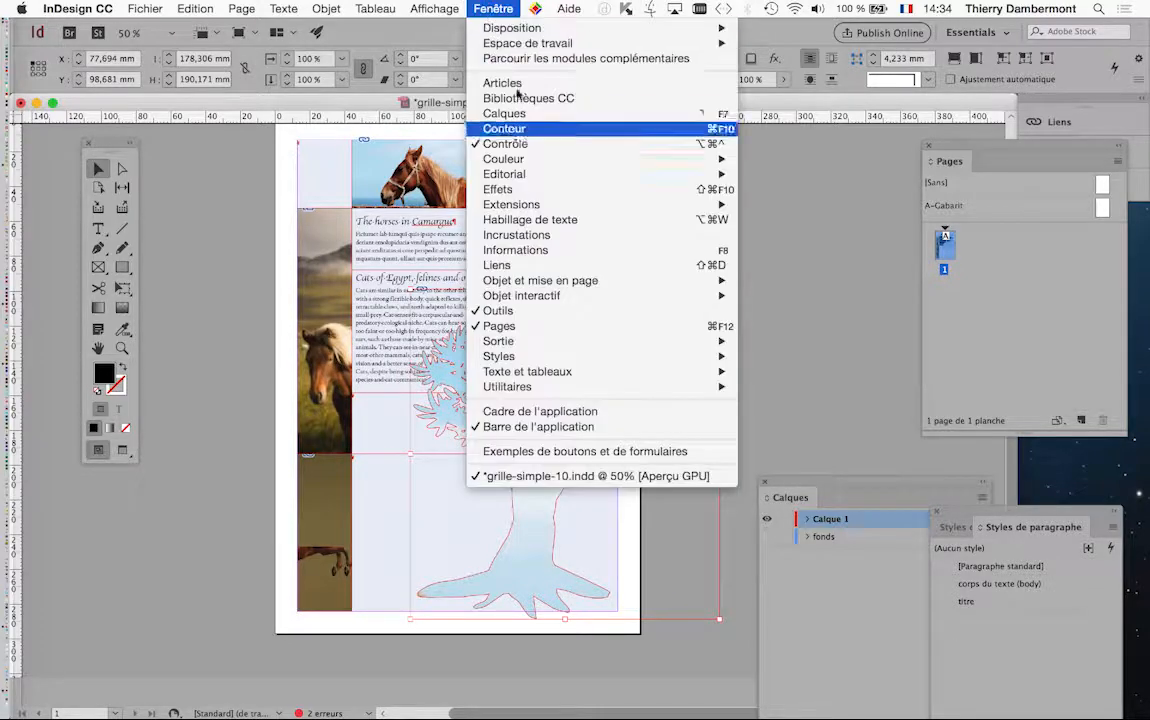
pyautogui.click(505, 218)
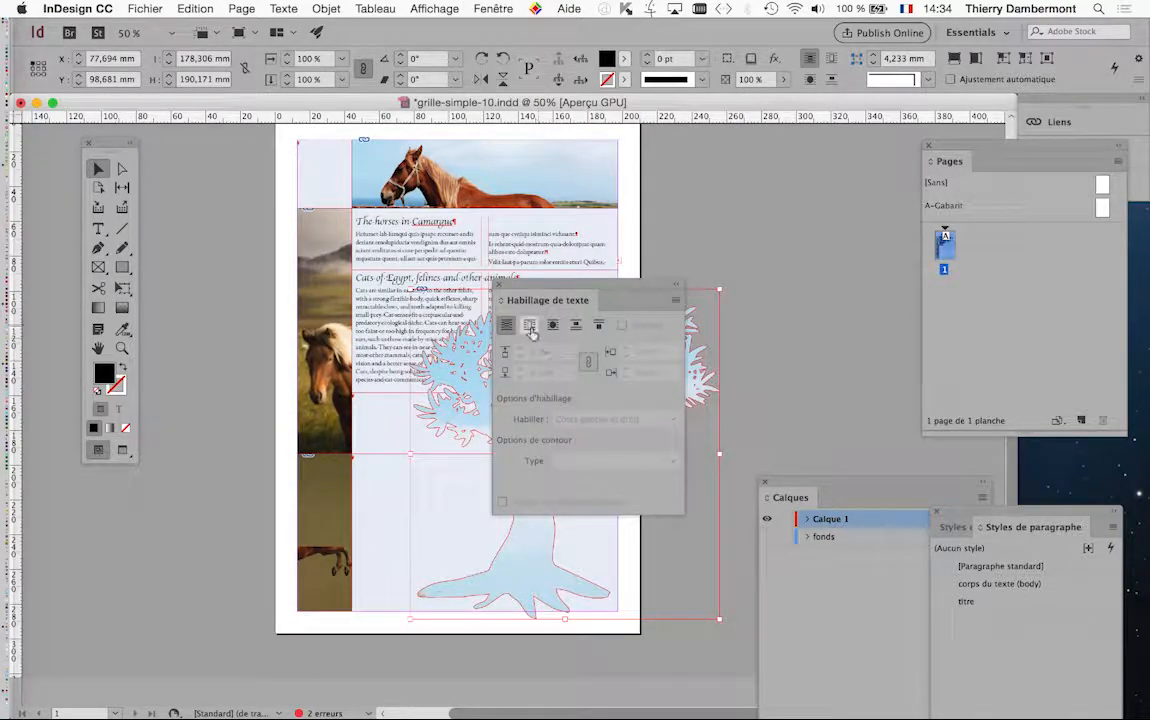
pyautogui.moveTo(522, 297); pyautogui.dragTo(681, 256)
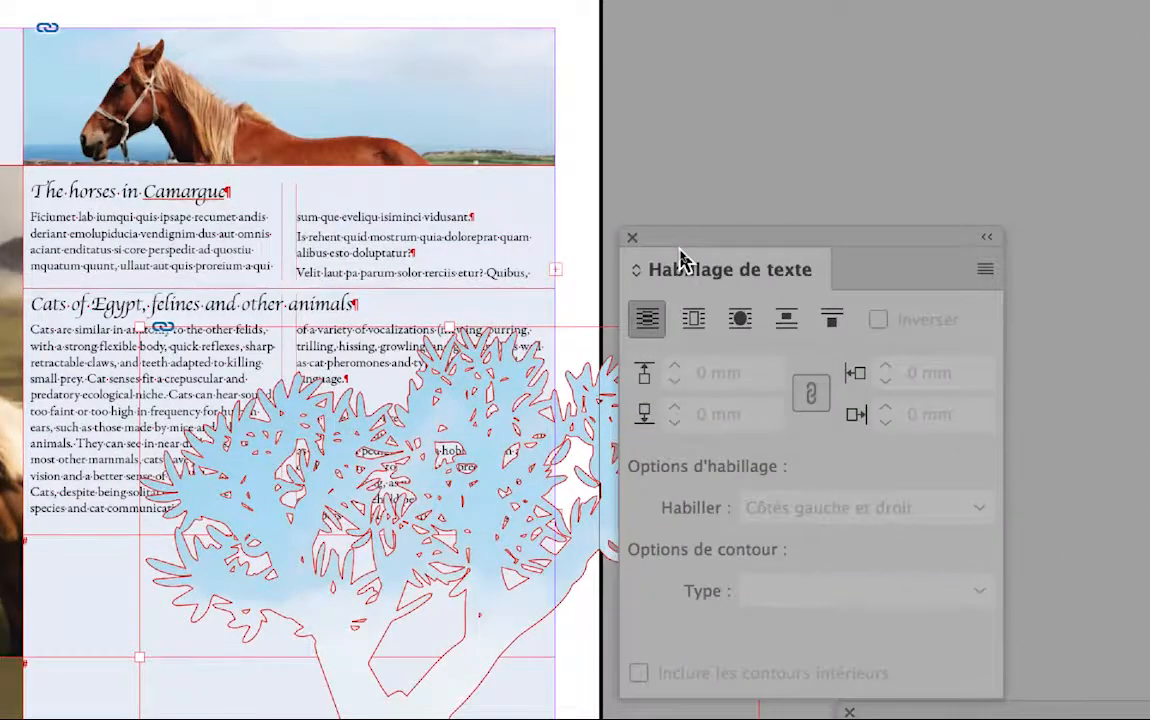
pyautogui.click(693, 319)
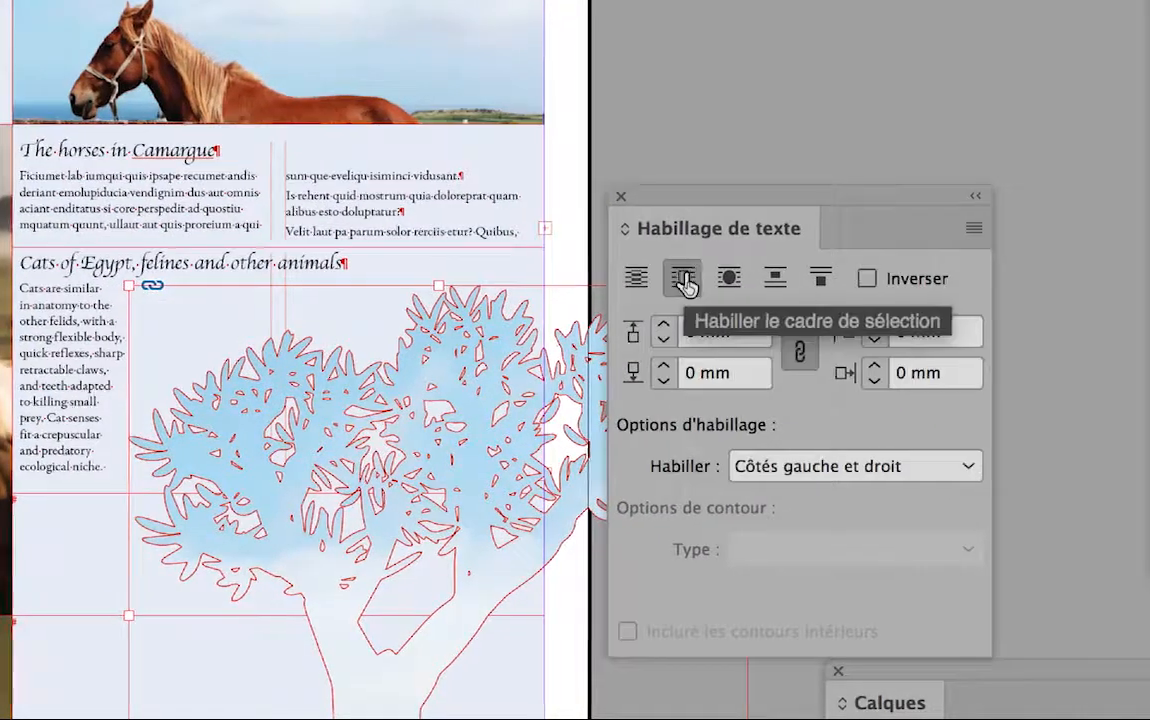
pyautogui.click(703, 283)
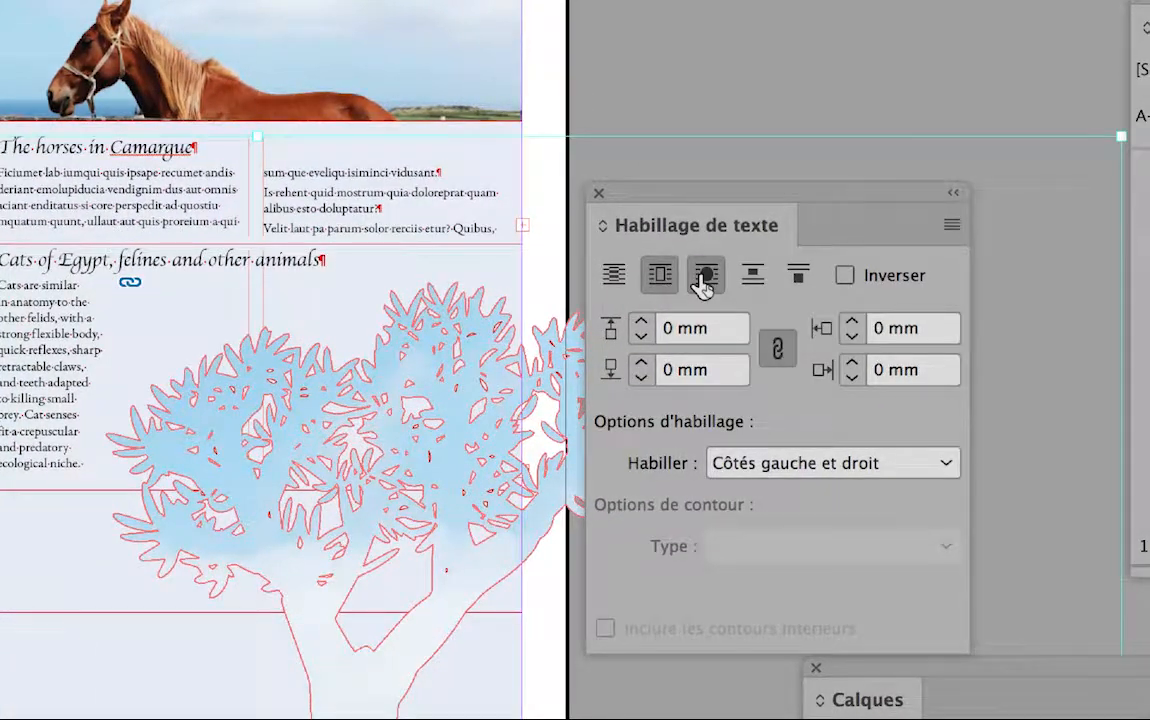
pyautogui.click(703, 283)
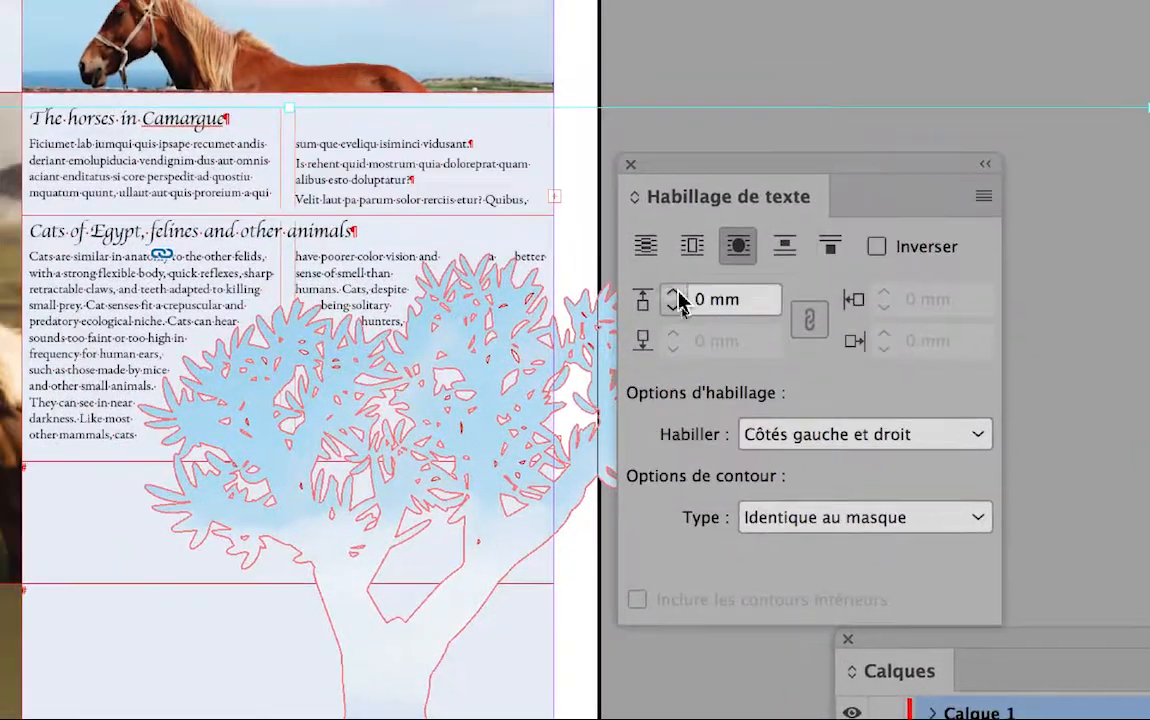
pyautogui.click(676, 295)
pyautogui.click(676, 295)
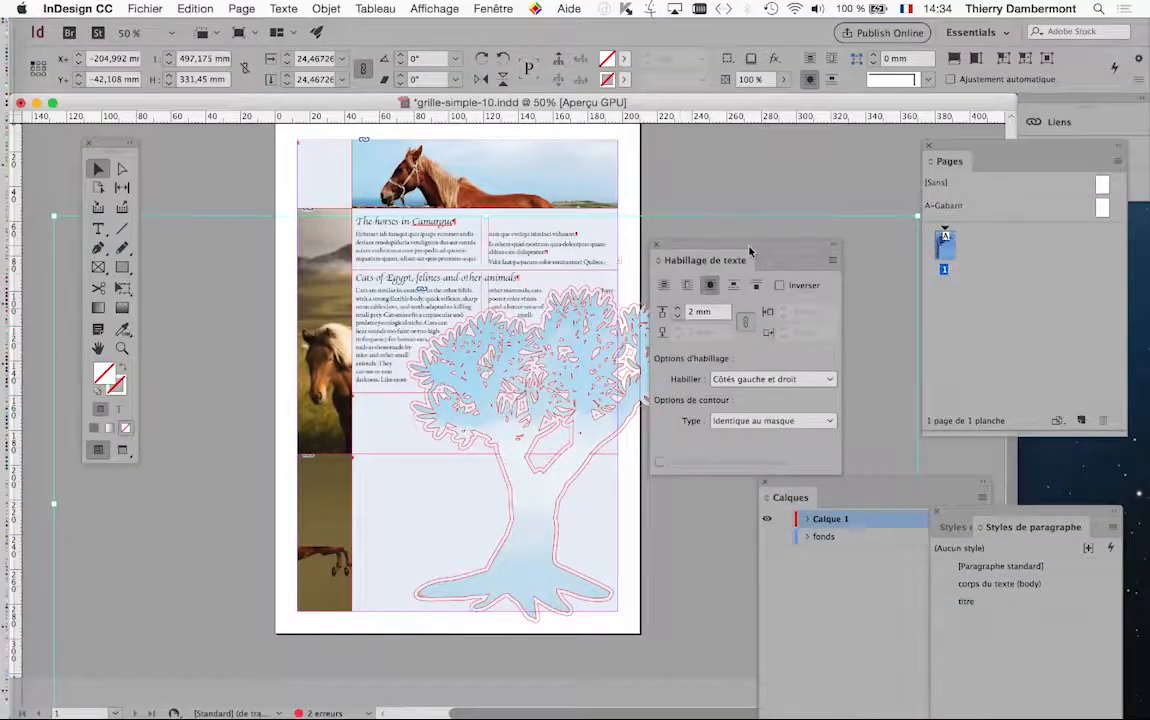
pyautogui.moveTo(750, 252); pyautogui.dragTo(873, 225)
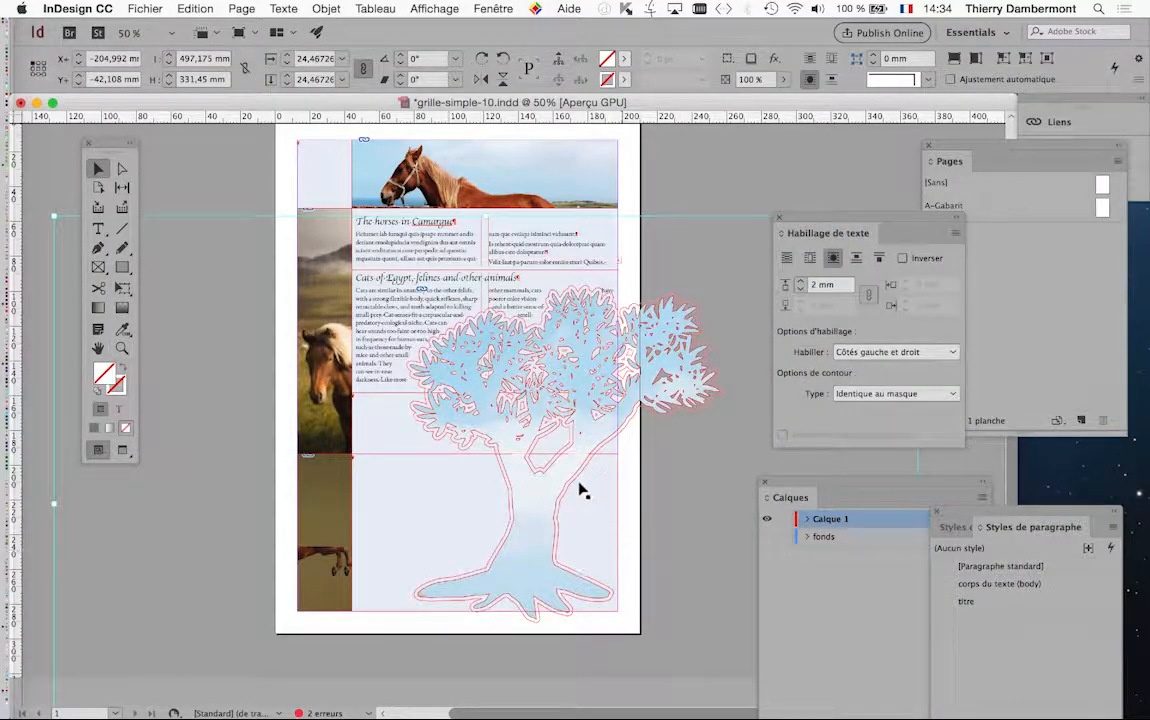
# Scale the tree and its photo down to about 129 × 137 mm and place it at X 72 mm, Y 127.5 mm
pyautogui.press('super+shift+a')
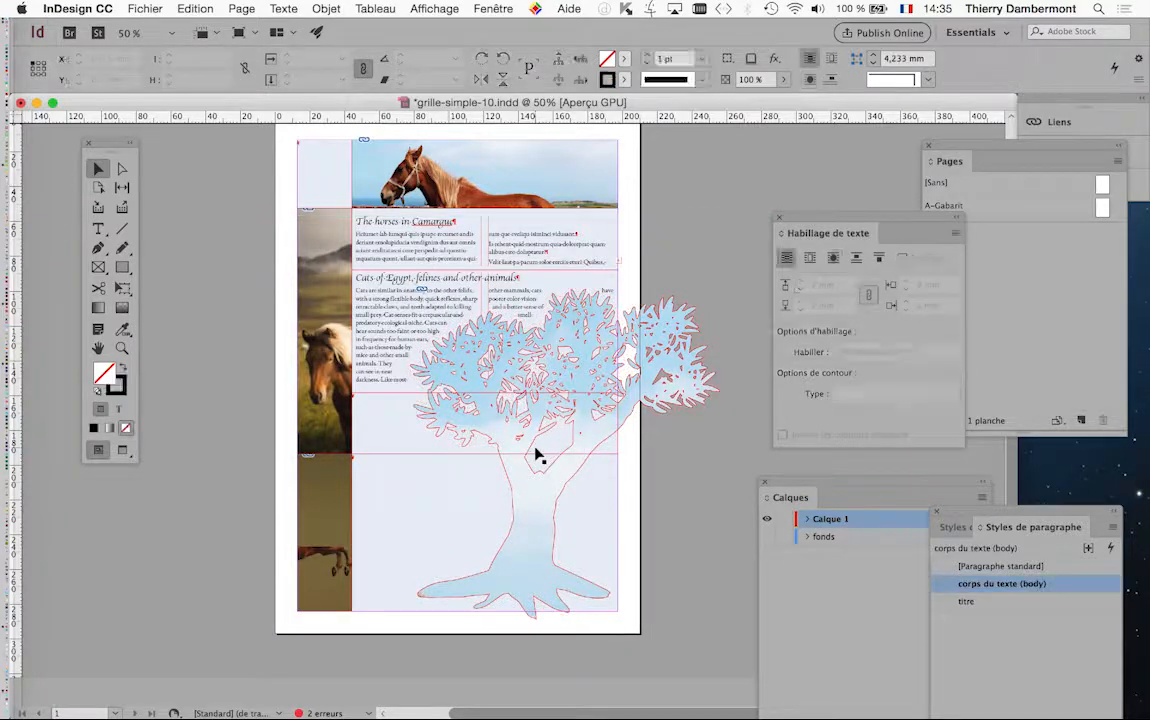
pyautogui.click(541, 476)
pyautogui.click(122, 287)
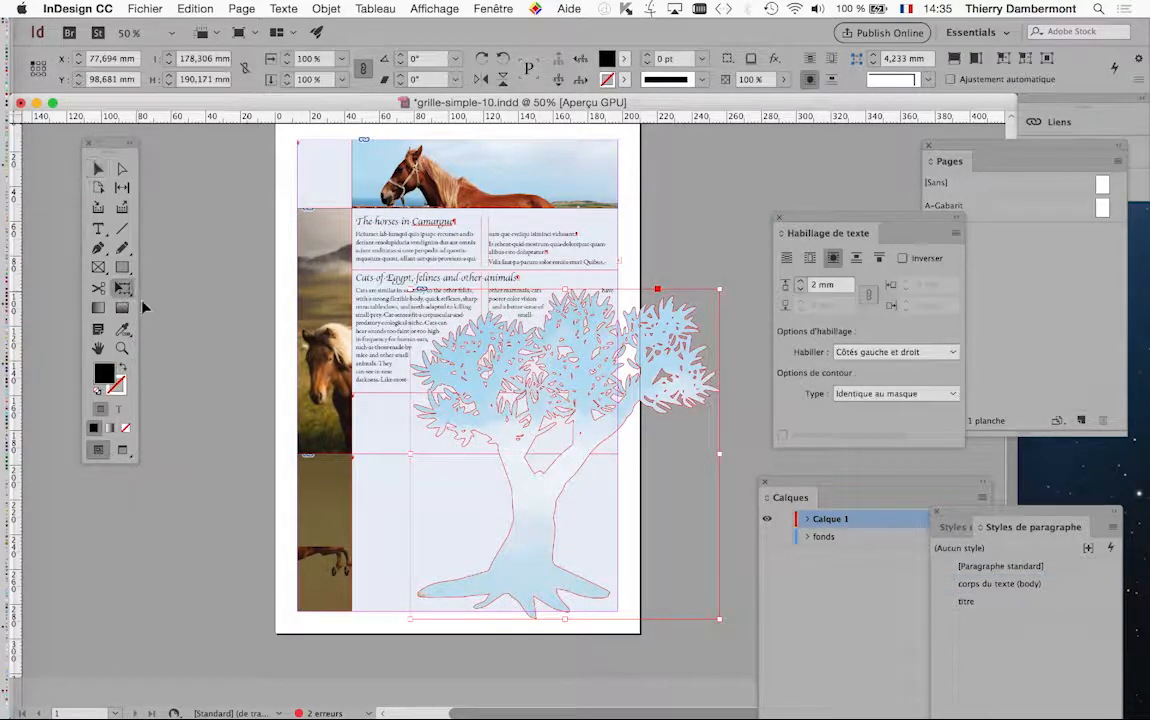
pyautogui.moveTo(717, 620); pyautogui.dragTo(632, 528)
pyautogui.moveTo(493, 450); pyautogui.dragTo(514, 496)
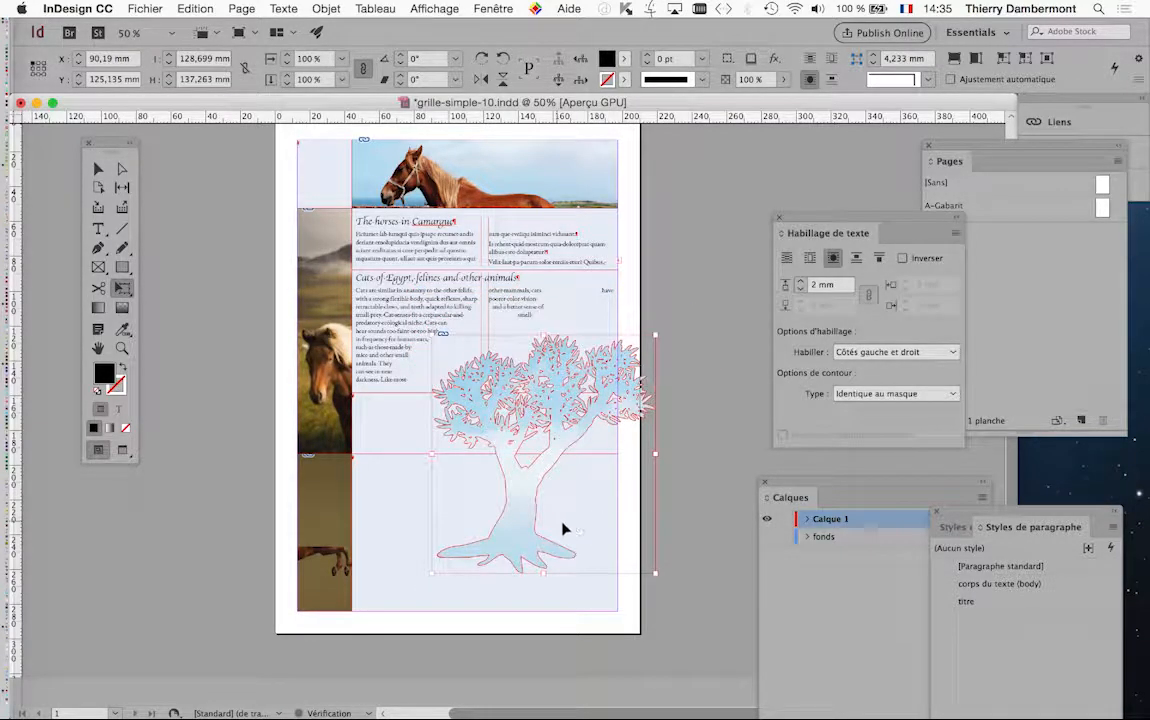
pyautogui.click(98, 168)
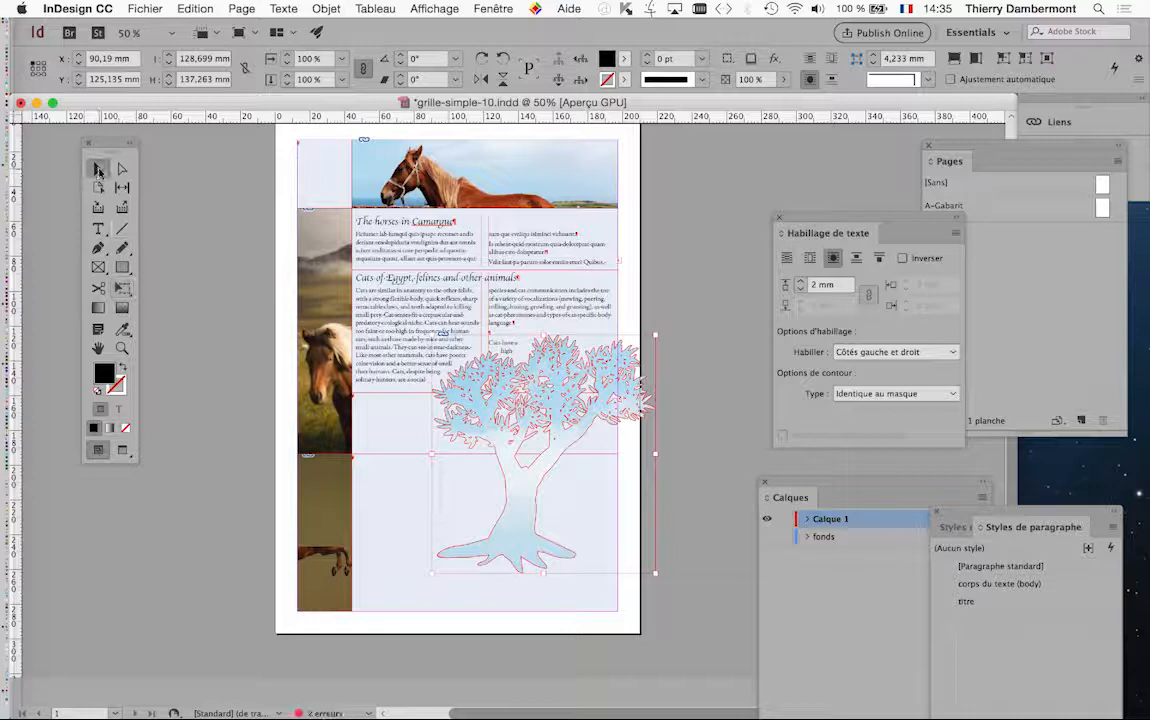
pyautogui.click(234, 367)
pyautogui.moveTo(531, 518); pyautogui.dragTo(490, 524)
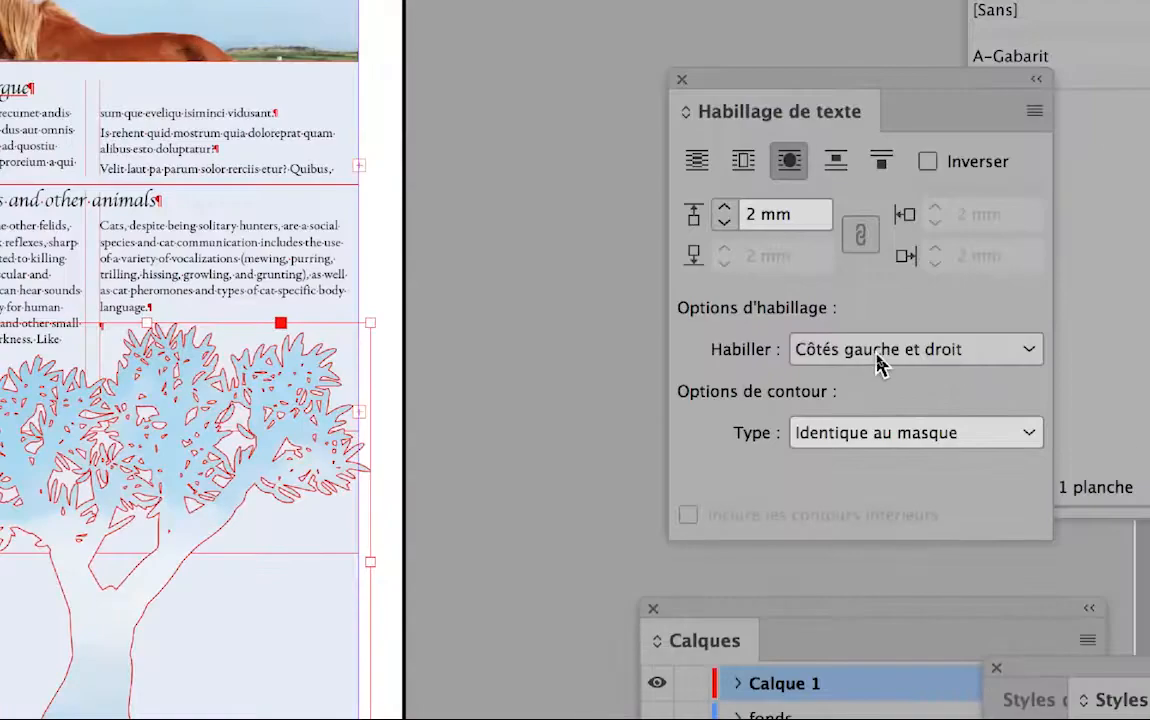
# Set the tree's wrap option to Plus grande zone and reposition the tree at about X 68.6 mm, Y 128.5 mm
pyautogui.click(872, 352)
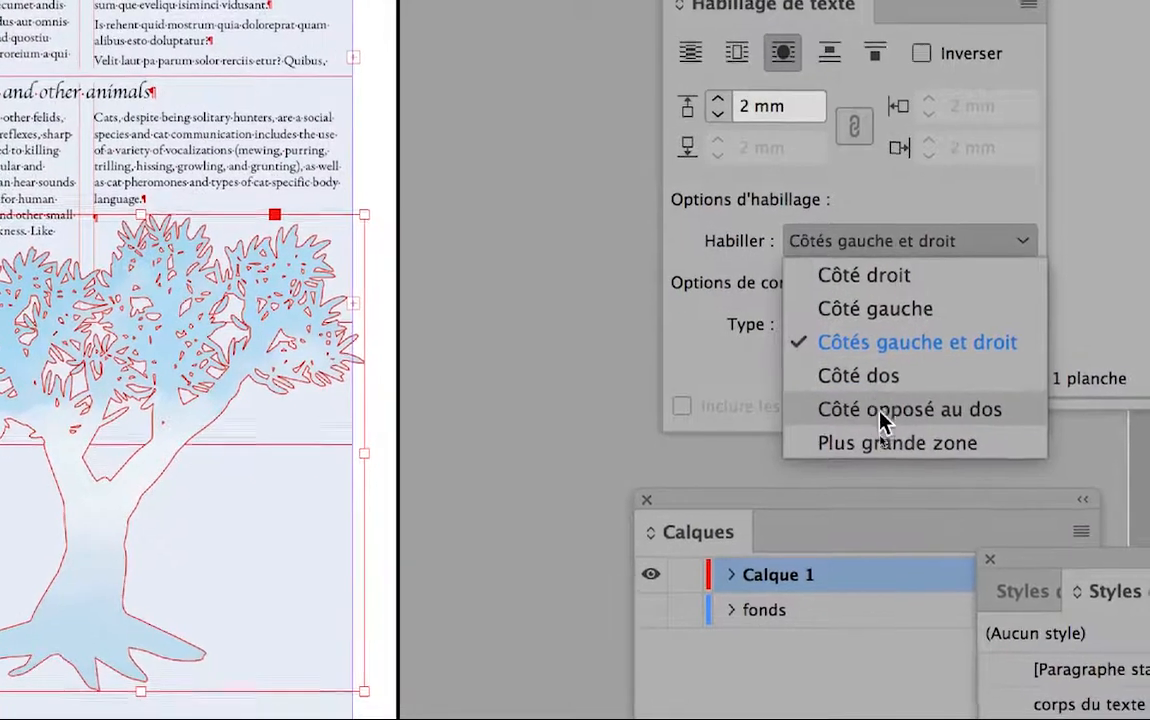
pyautogui.click(884, 432)
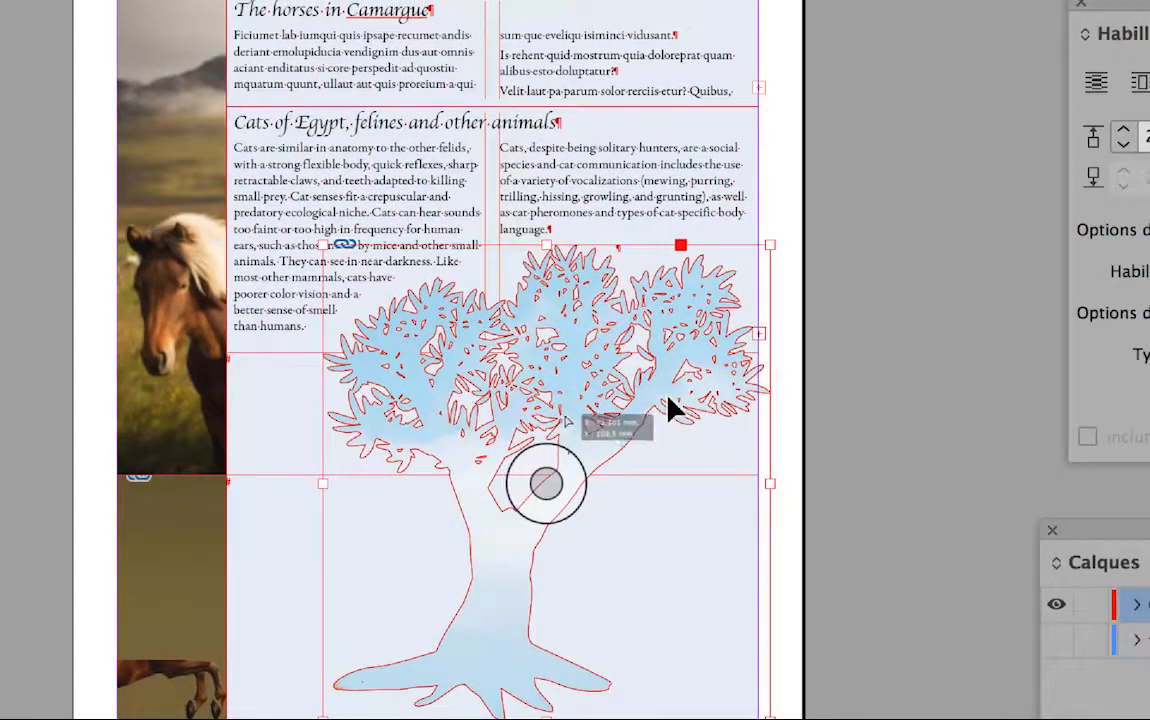
pyautogui.moveTo(672, 408); pyautogui.dragTo(658, 345)
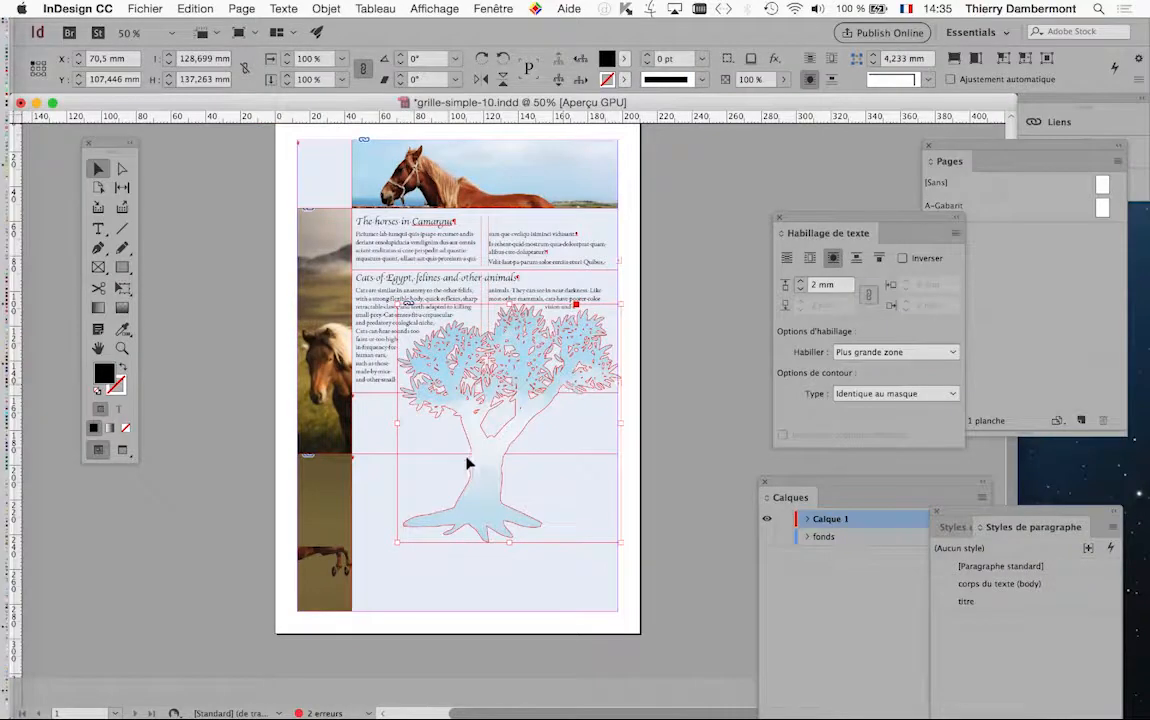
pyautogui.moveTo(487, 458); pyautogui.dragTo(483, 481)
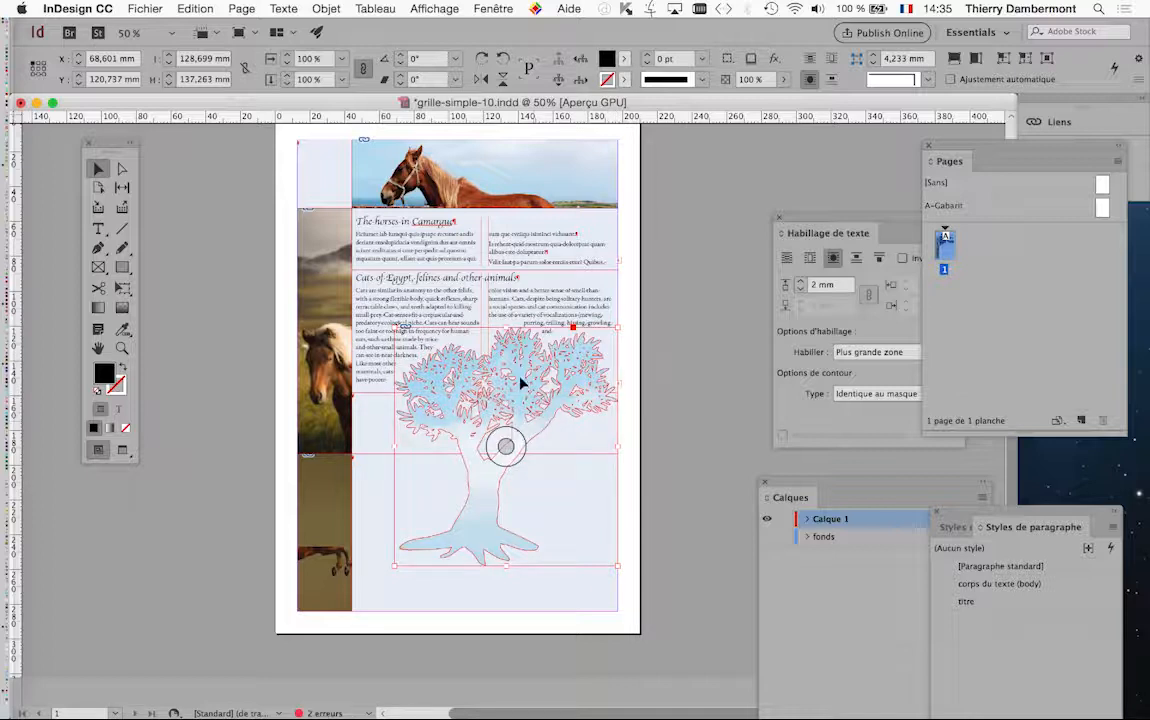
pyautogui.moveTo(520, 383)
pyautogui.mouseDown()
pyautogui.moveTo(498, 394)
pyautogui.moveTo(523, 398)
pyautogui.mouseUp()
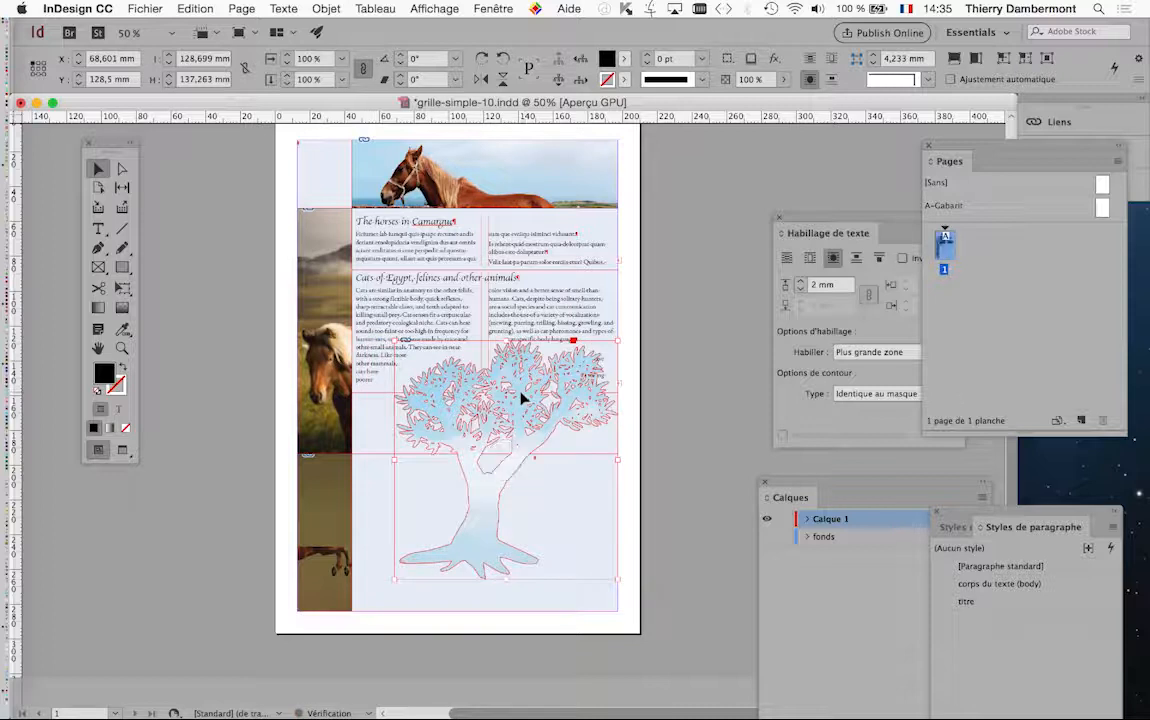
# Examine how the article text wraps around the tree crown, comparing the preview and normal display at close range
pyautogui.click(698, 381)
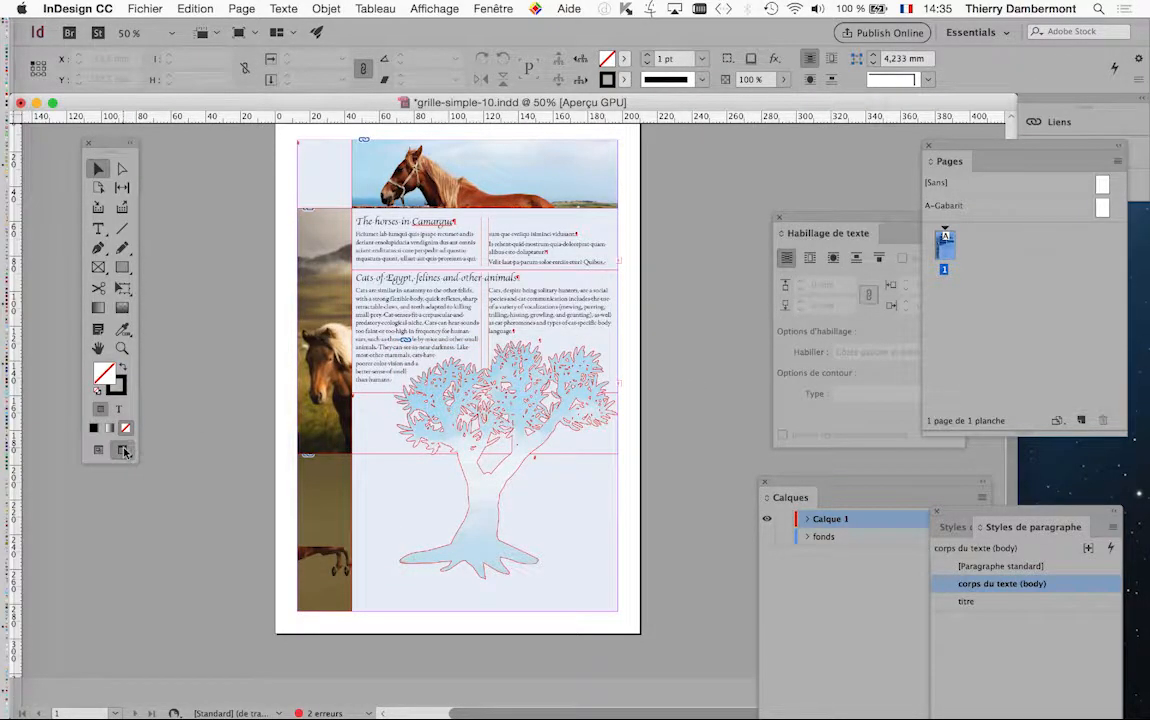
pyautogui.click(124, 452)
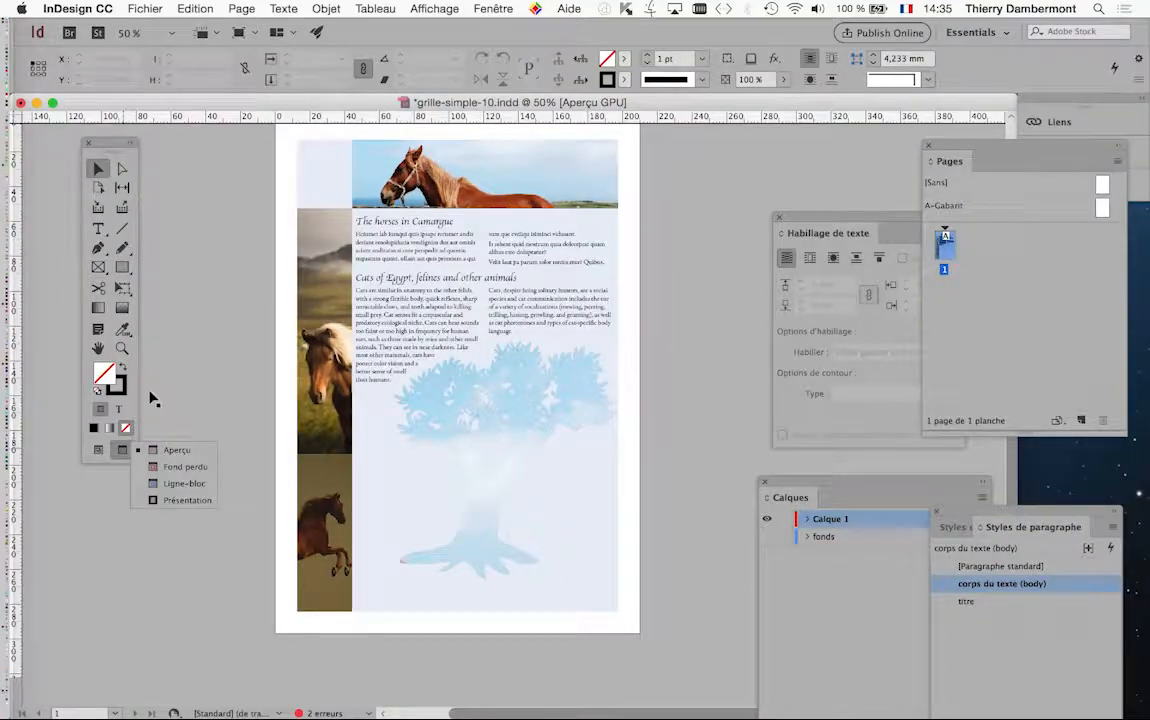
pyautogui.click(97, 450)
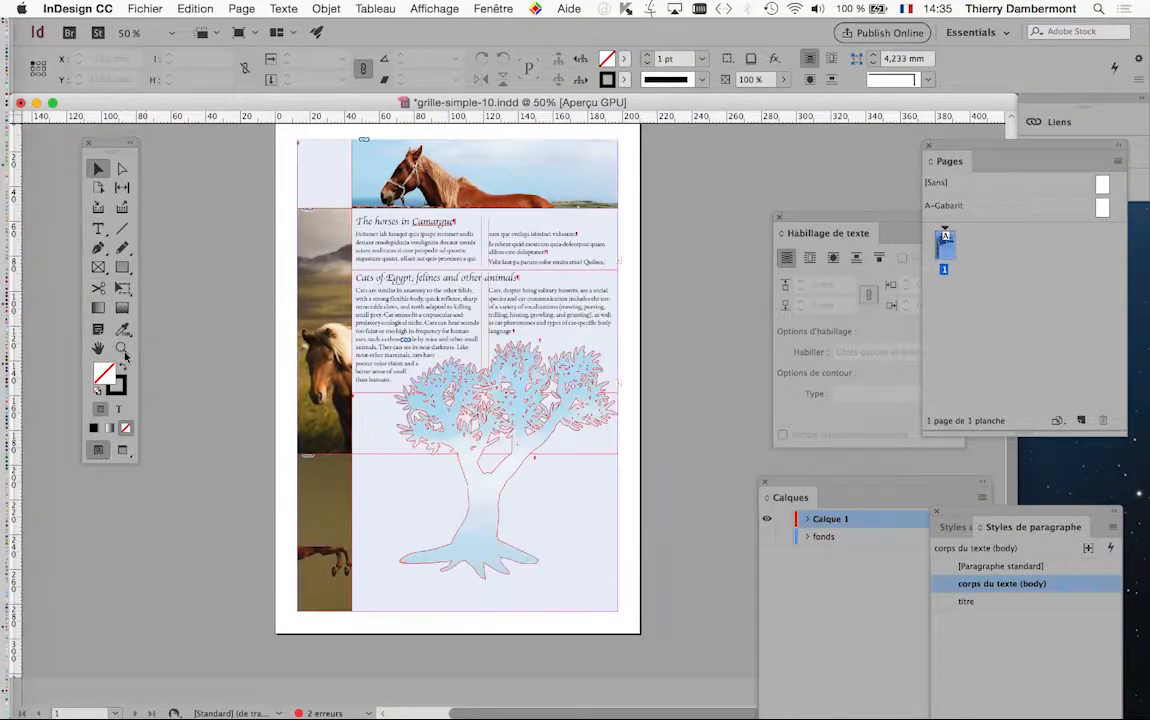
pyautogui.press('z')
pyautogui.moveTo(481, 346); pyautogui.dragTo(690, 438)
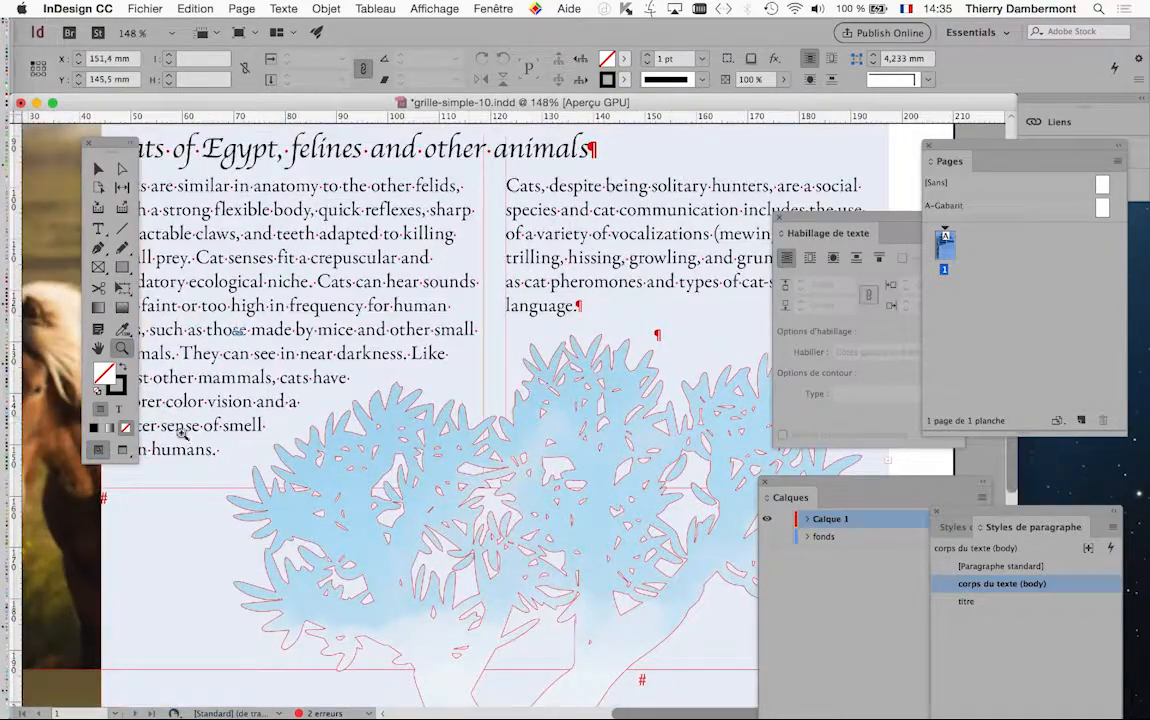
pyautogui.click(124, 453)
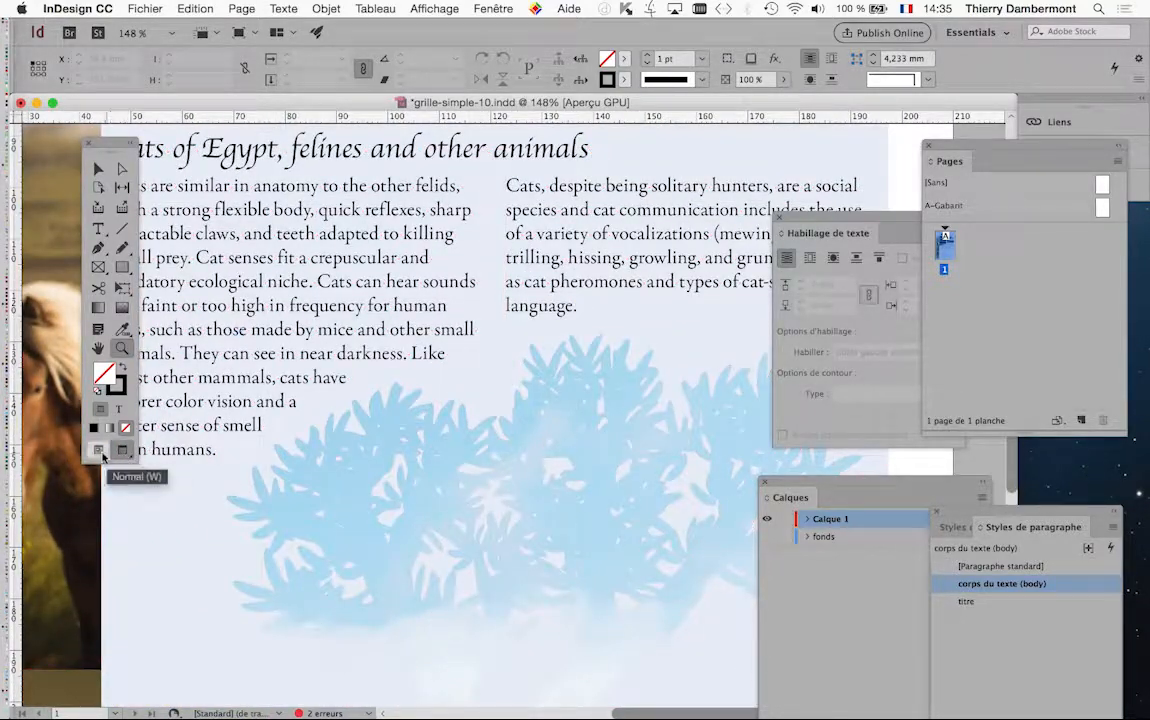
pyautogui.click(100, 453)
pyautogui.scroll(-5, 471, 471)
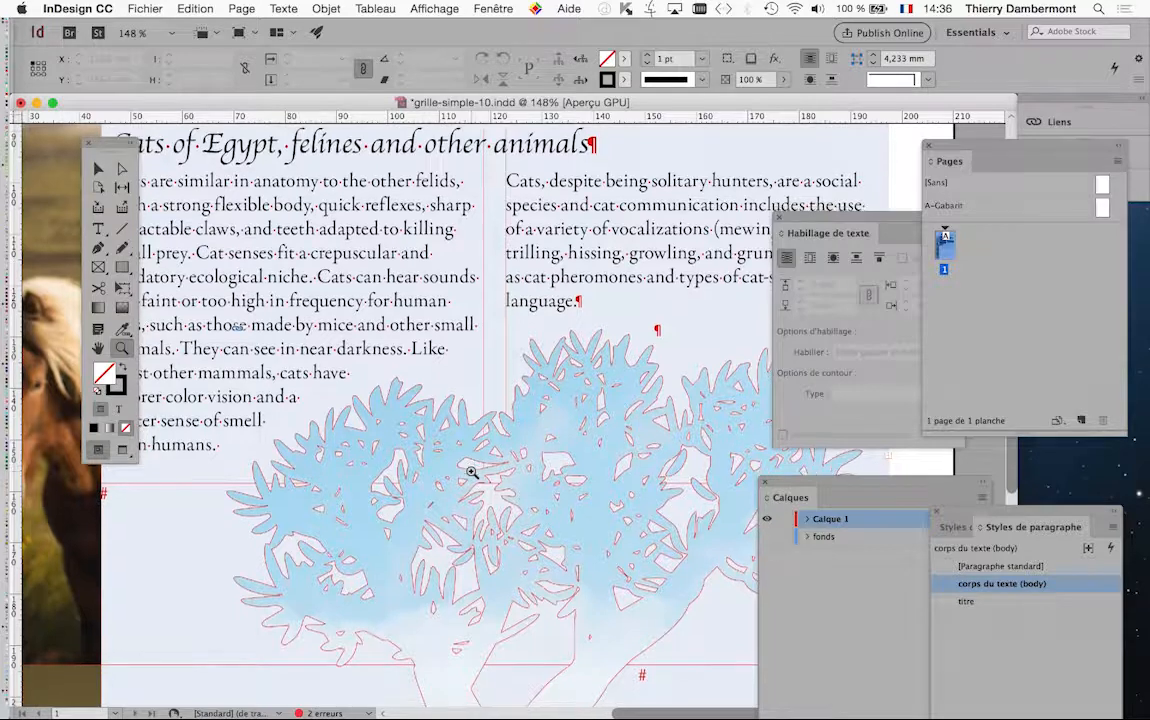
pyautogui.scroll(-4, 471, 471)
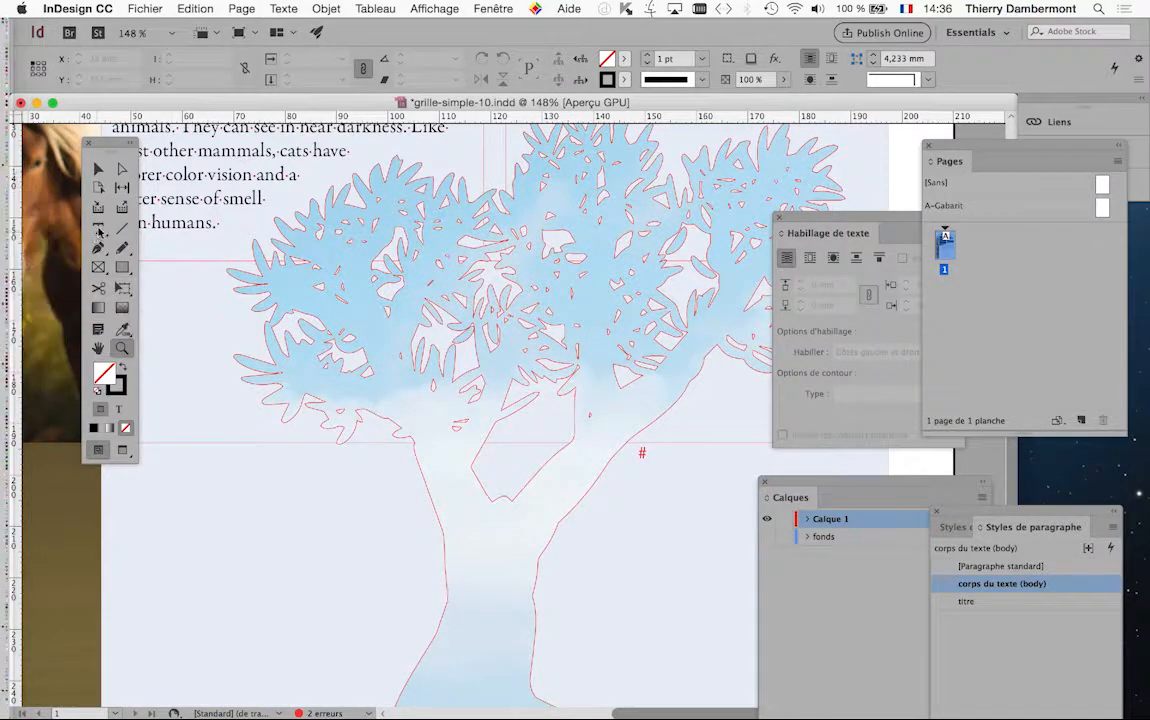
# Save the document as a new version named grille-simple-12.indd in the ID initiation JOUR 4 folder
pyautogui.click(98, 228)
pyautogui.click(120, 170)
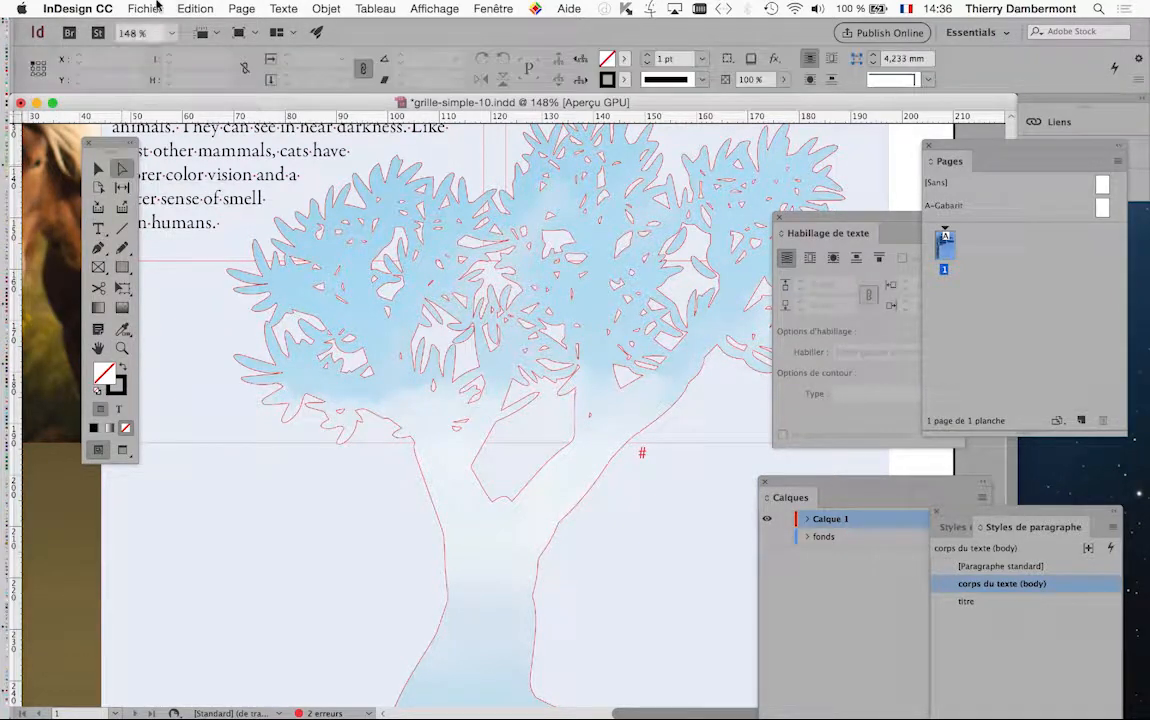
pyautogui.click(145, 8)
pyautogui.click(200, 128)
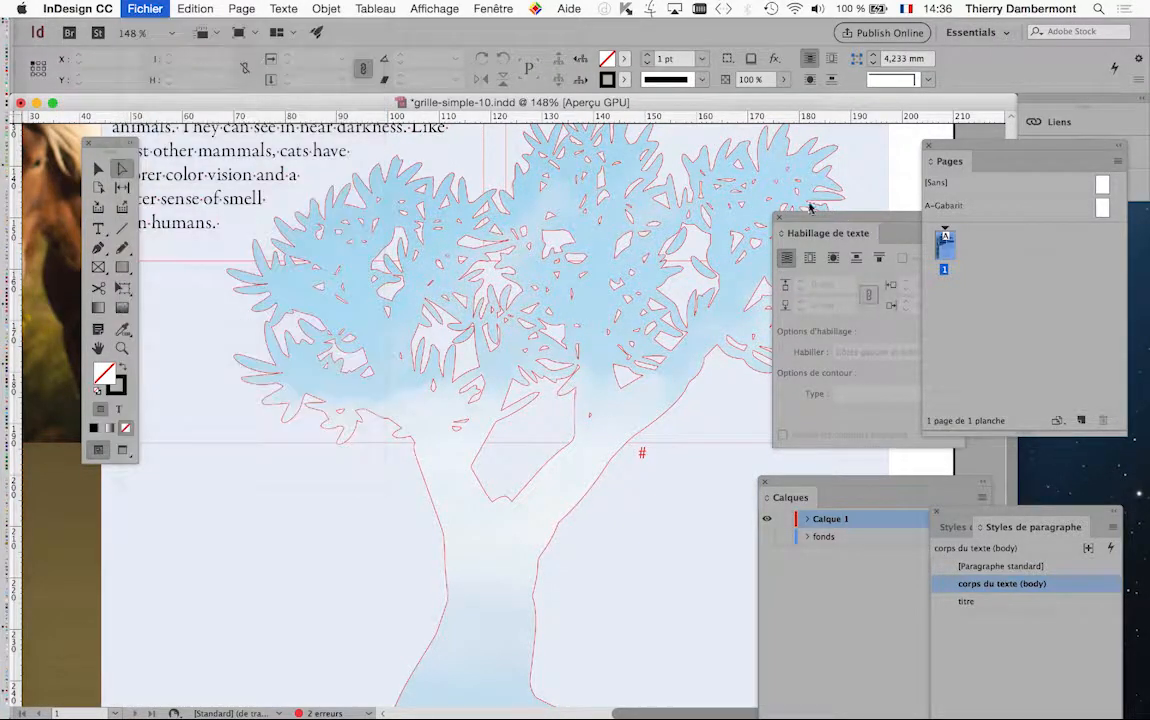
pyautogui.click(590, 102)
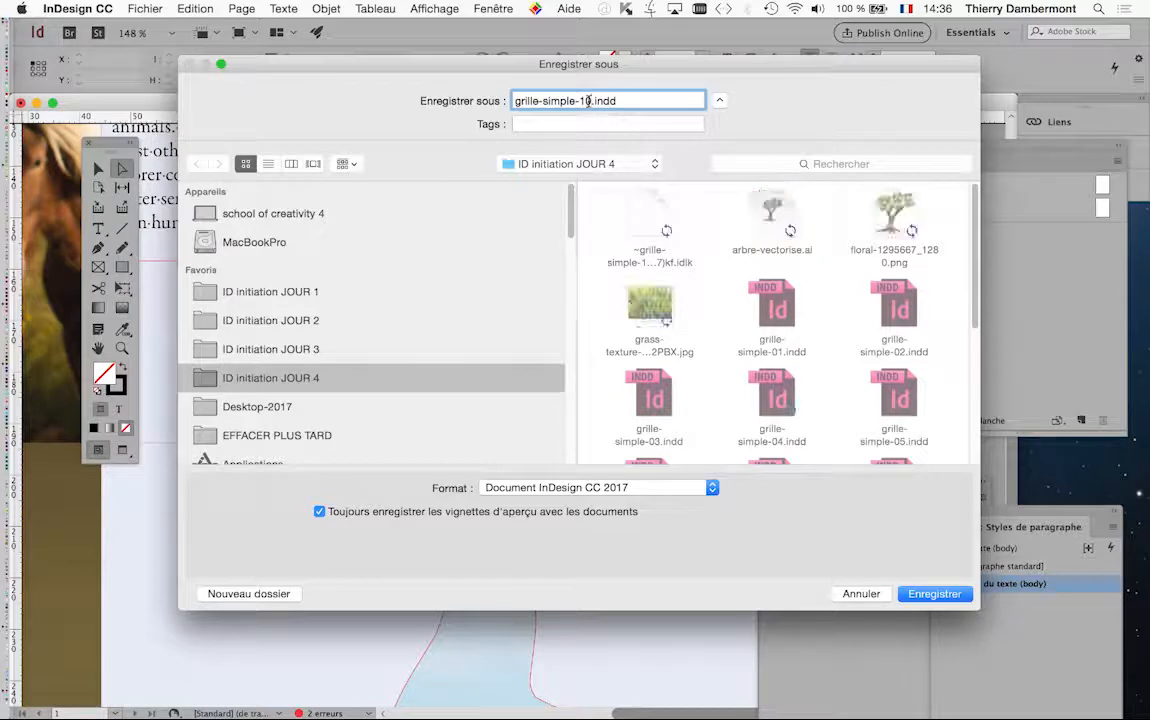
pyautogui.press('BackSpace')
pyautogui.write('1')
pyautogui.press('Return')
pyautogui.click(595, 162)
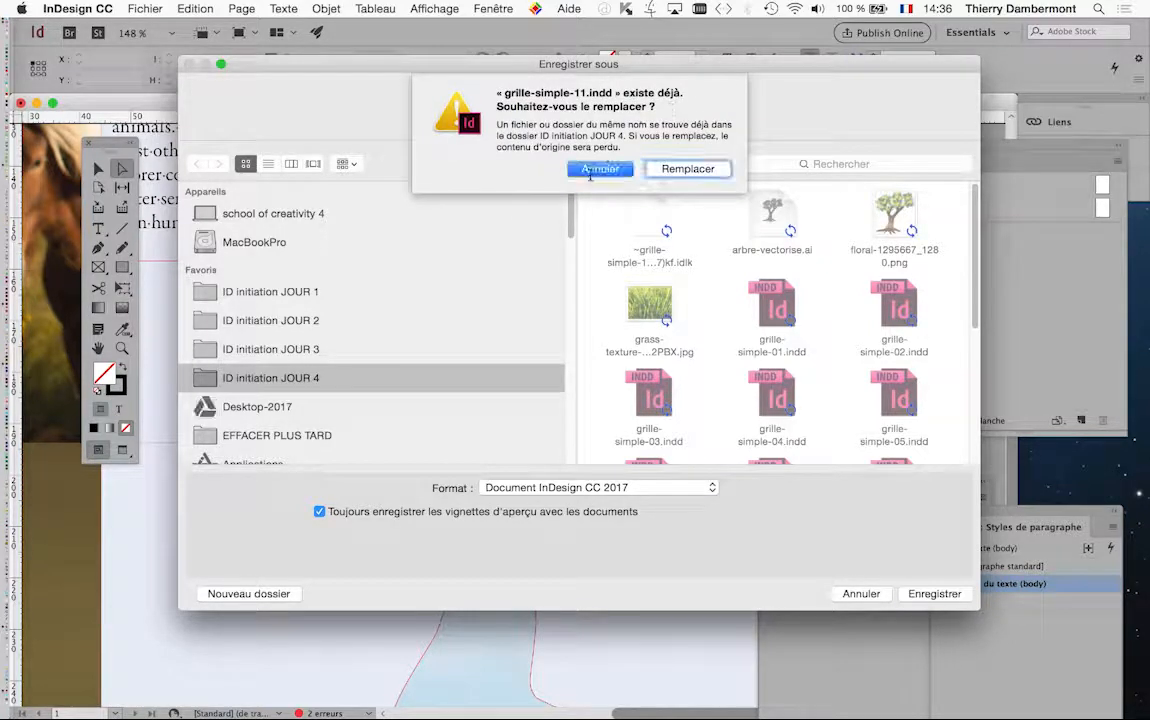
pyautogui.click(268, 163)
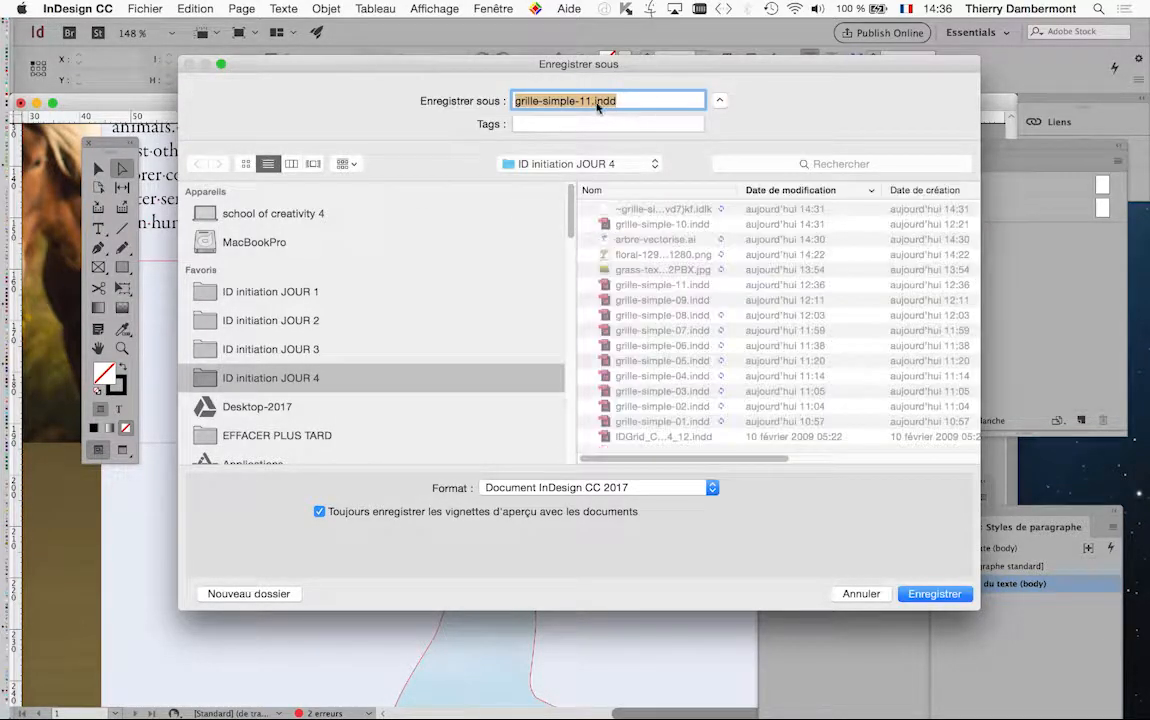
pyautogui.click(590, 102)
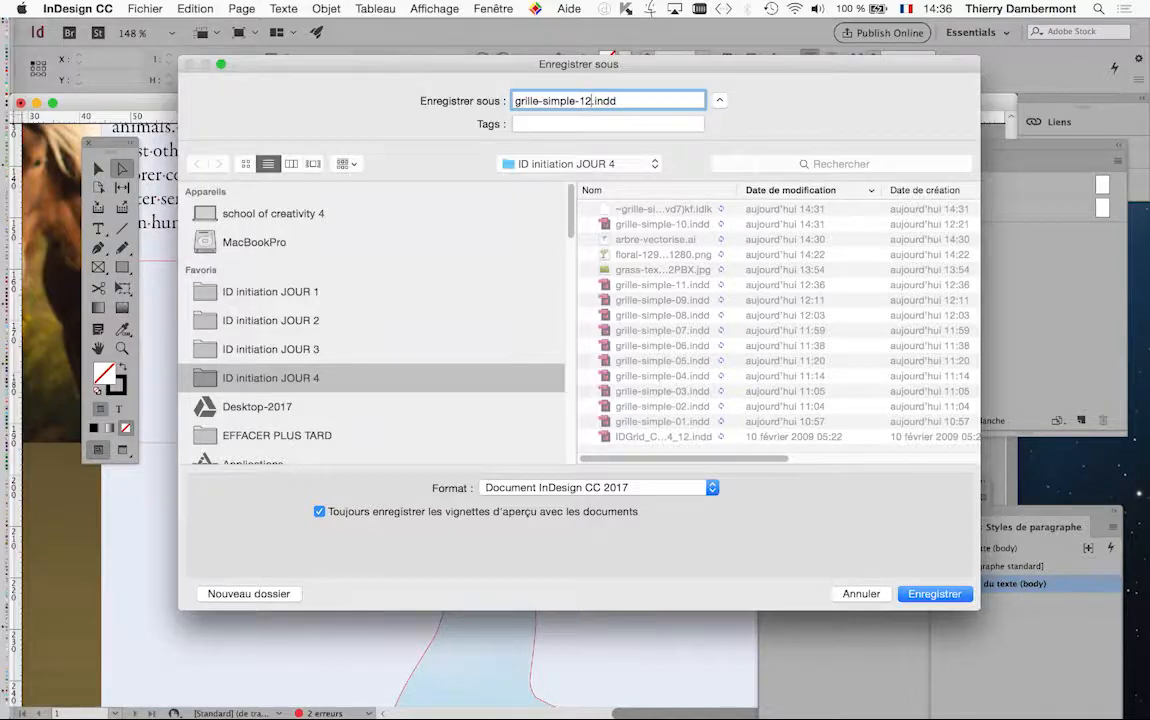
pyautogui.press('Return')
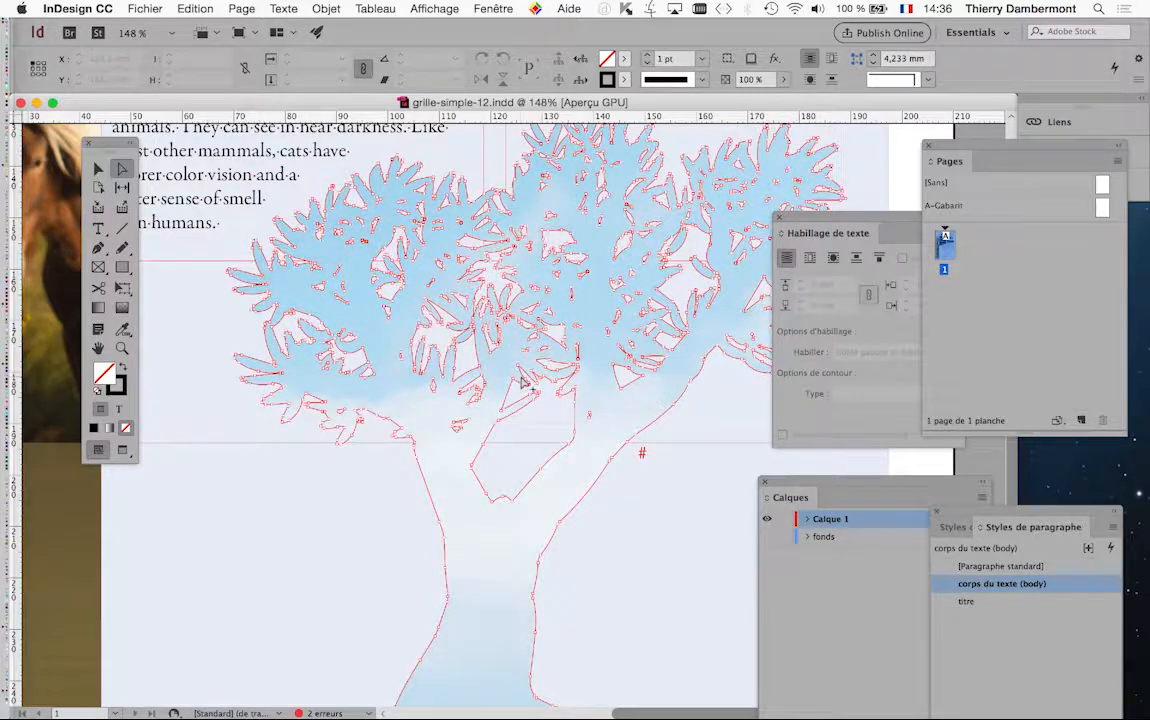
# Select the sky photo inside the tree frame and delete it, keeping the tree-shaped frame
pyautogui.scroll(-1, 524, 385)
pyautogui.click(509, 540)
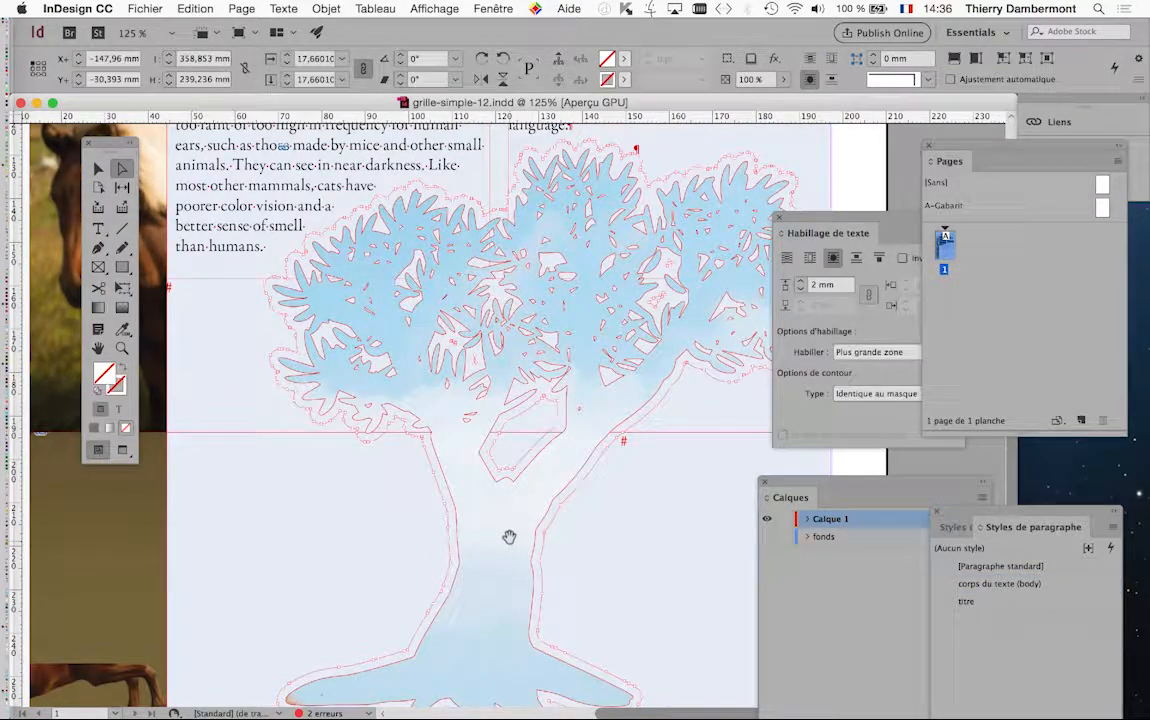
pyautogui.scroll(-1, 509, 540)
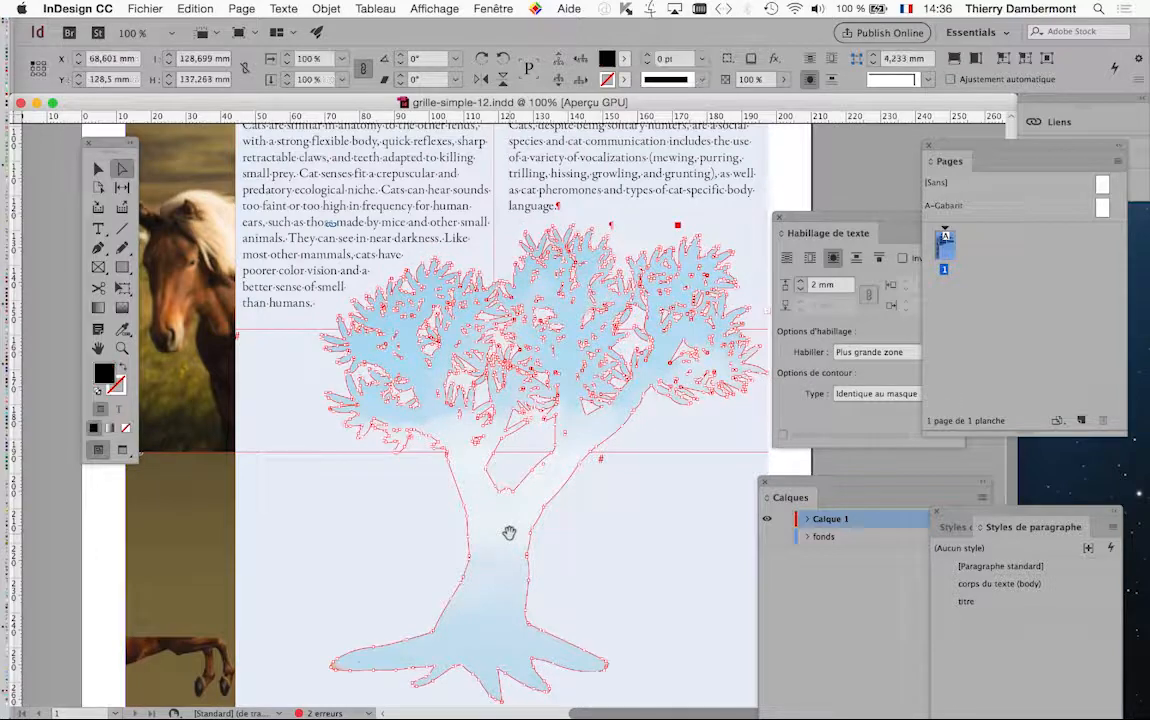
pyautogui.scroll(-1, 509, 540)
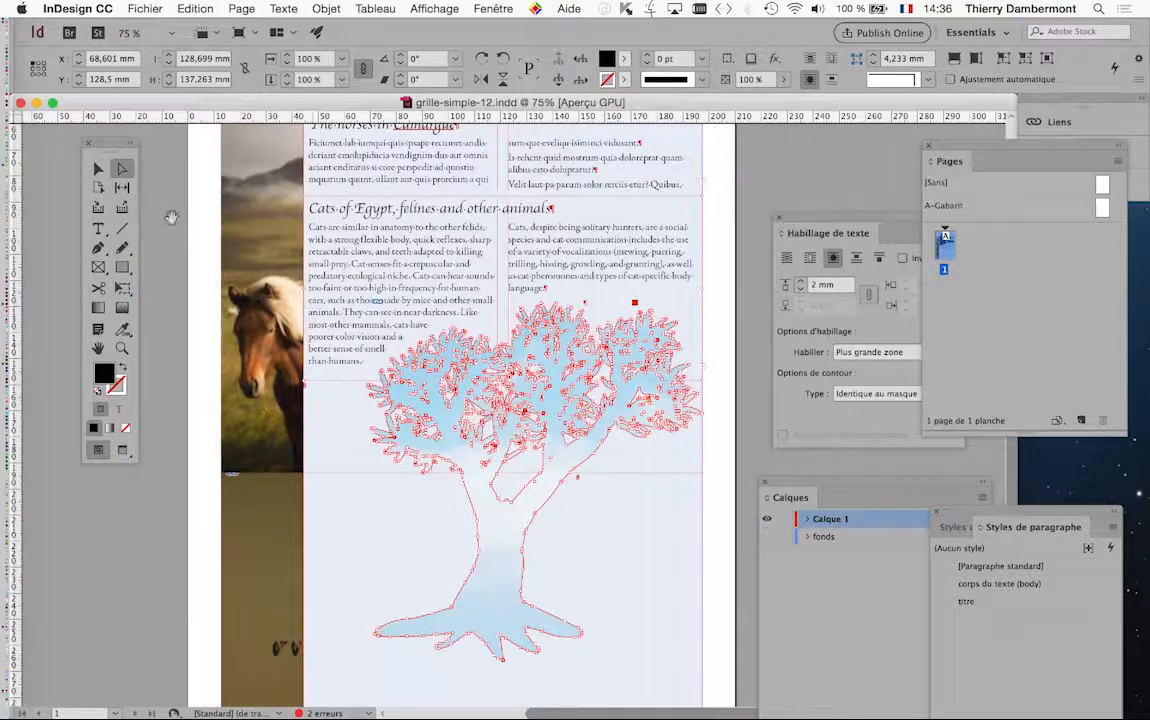
pyautogui.press('v')
pyautogui.doubleClick(495, 529)
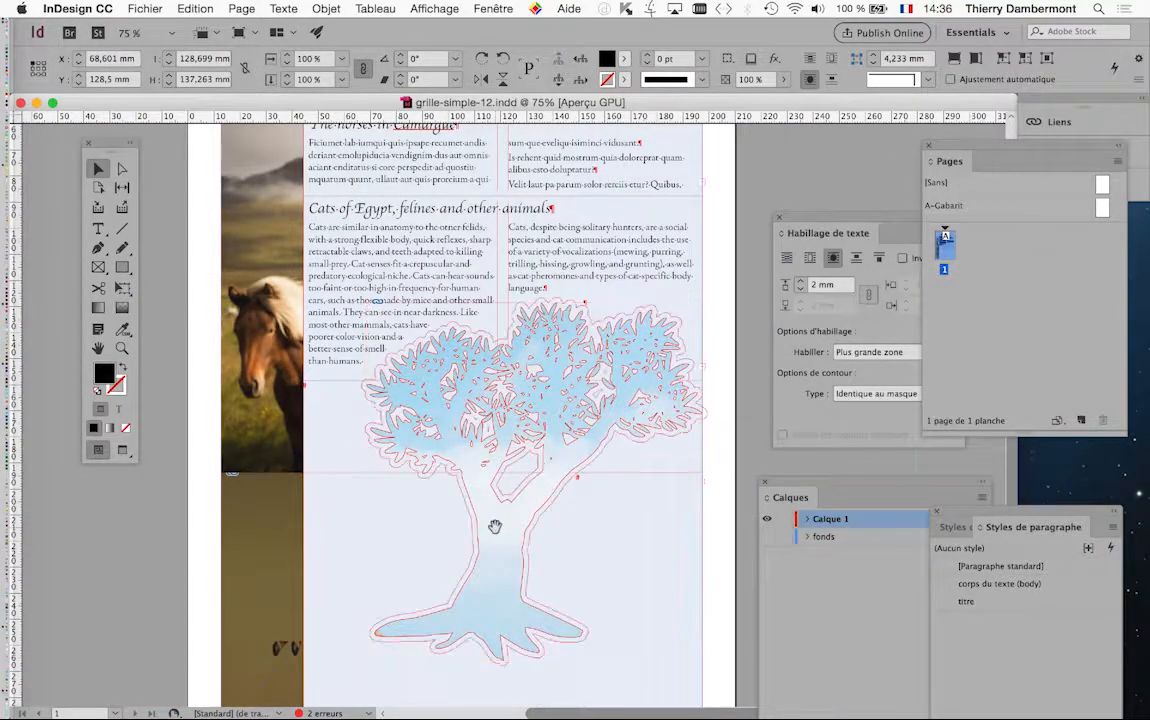
pyautogui.scroll(-2, 495, 526)
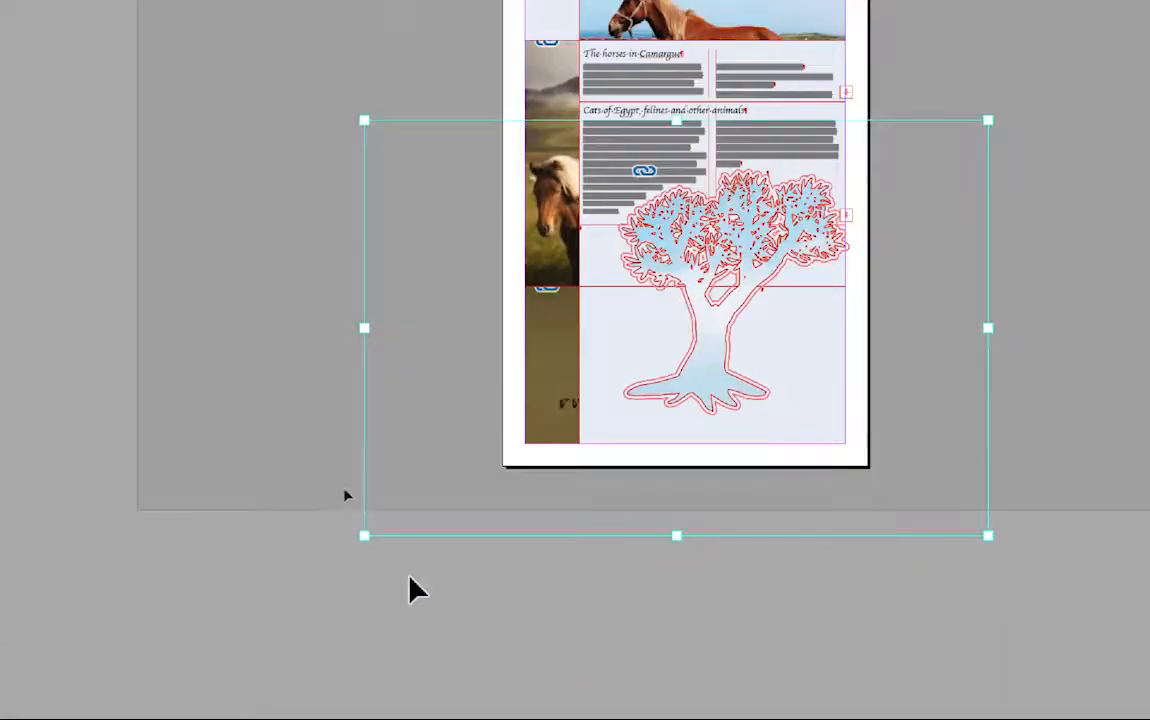
pyautogui.scroll(3, 400, 512)
pyautogui.press('Delete')
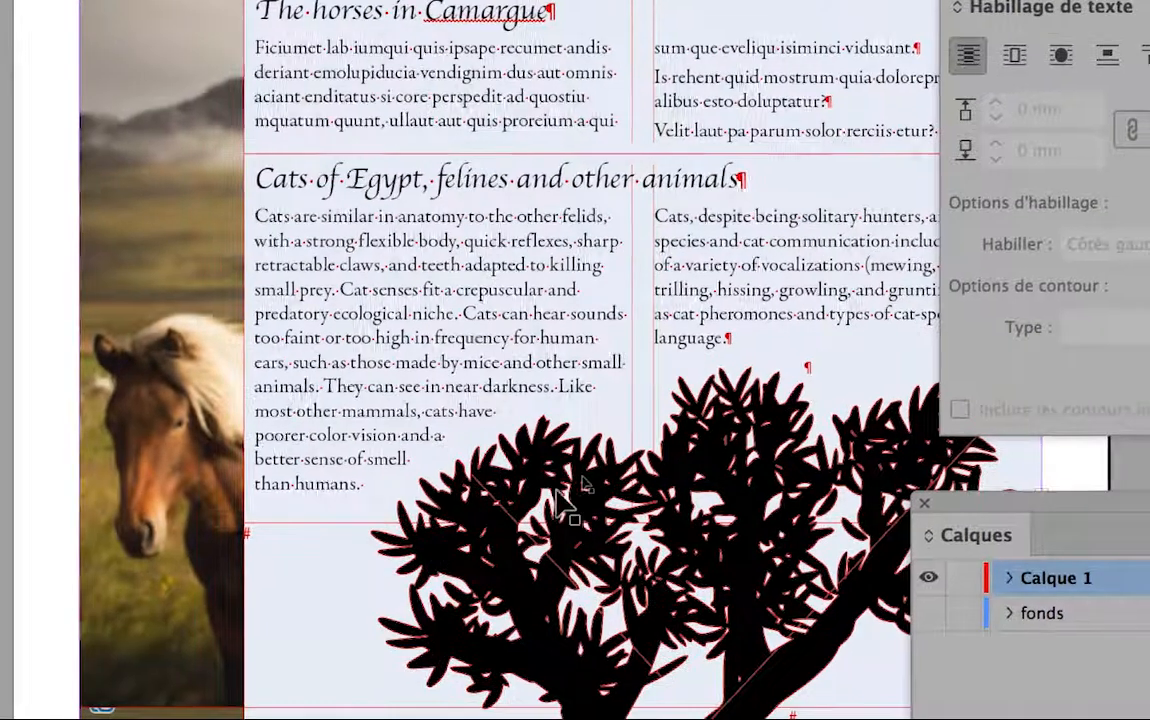
# Fill the tree shape with placeholder text and remove the shape's black fill
pyautogui.press('super+minus')
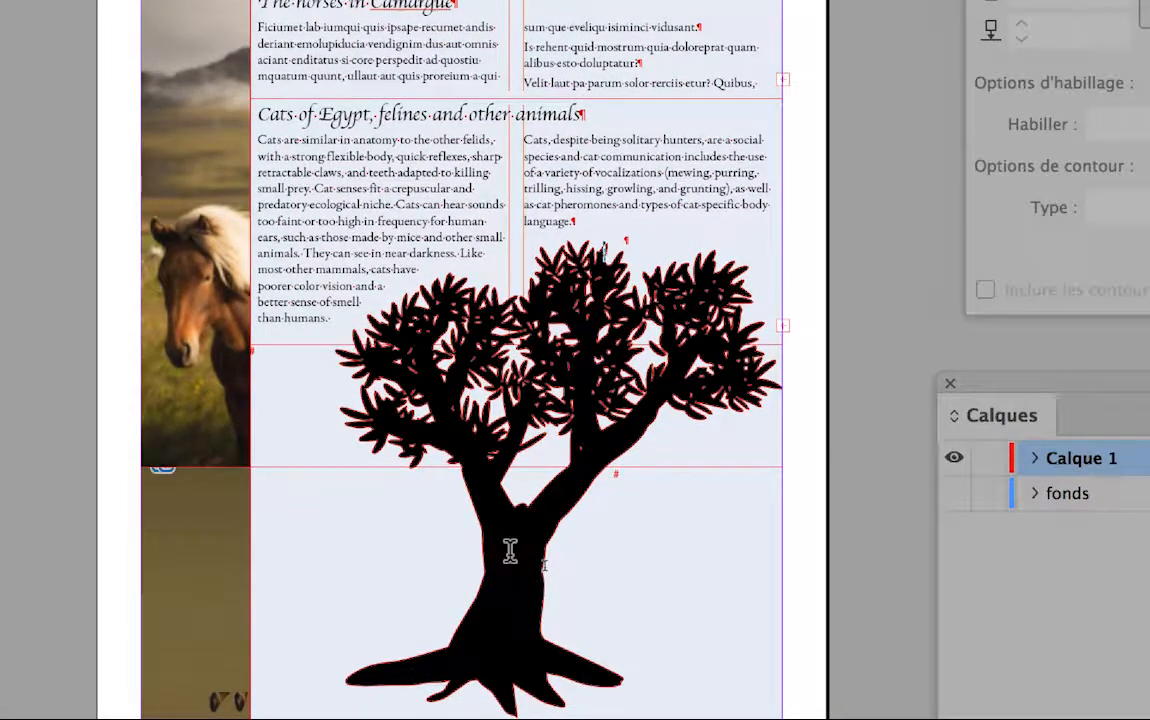
pyautogui.rightClick(511, 547)
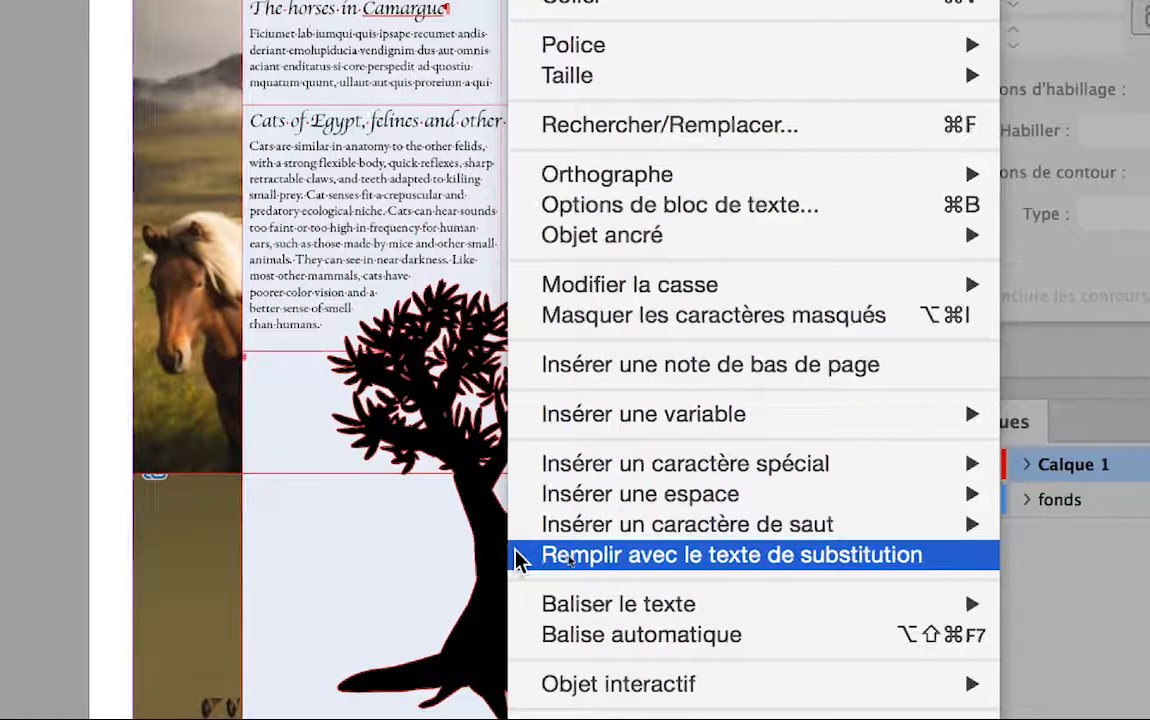
pyautogui.moveTo(520, 520)
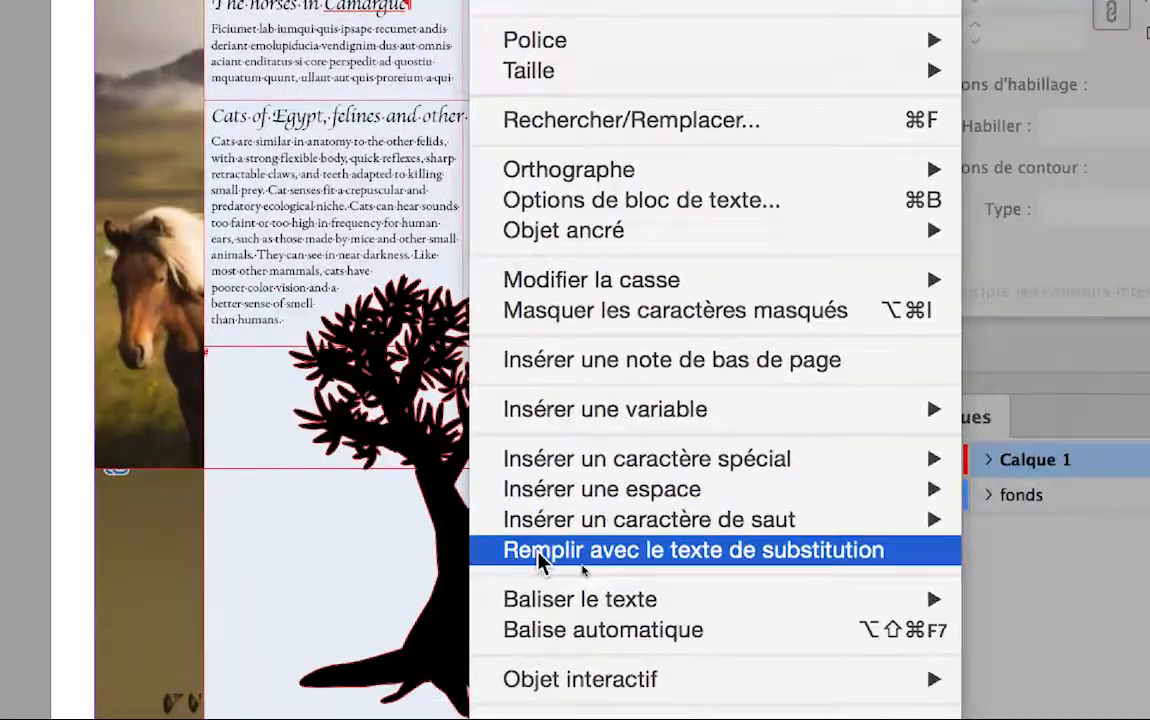
pyautogui.click(540, 558)
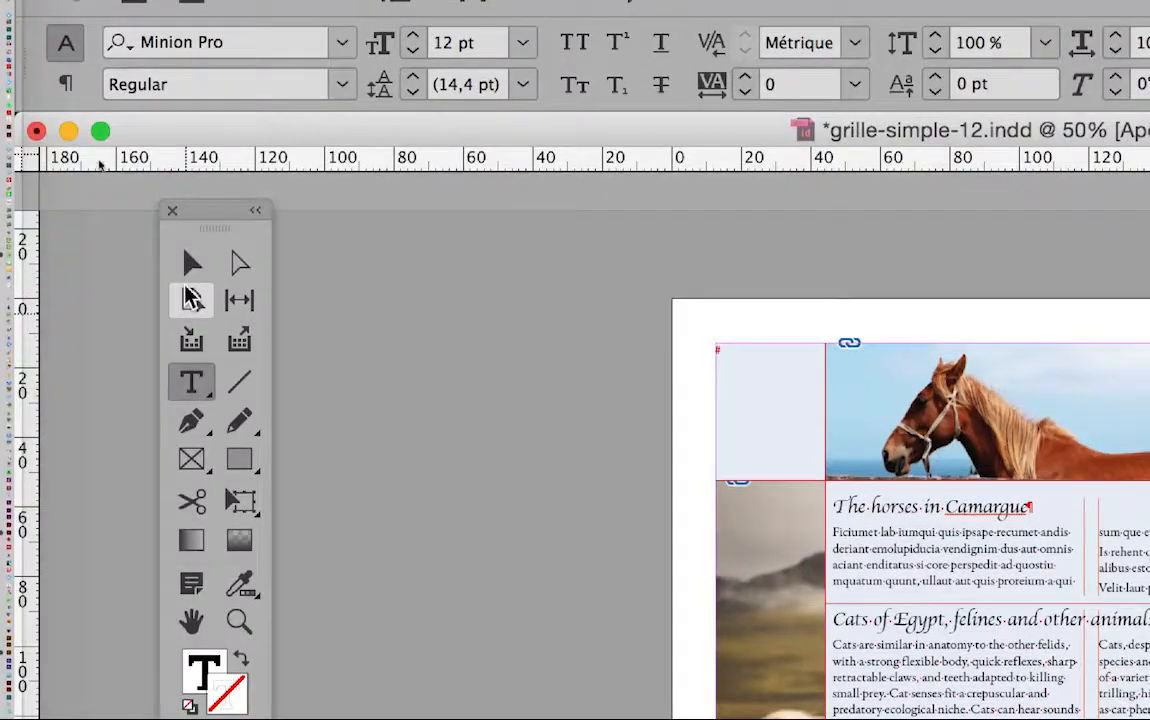
pyautogui.press('Escape')
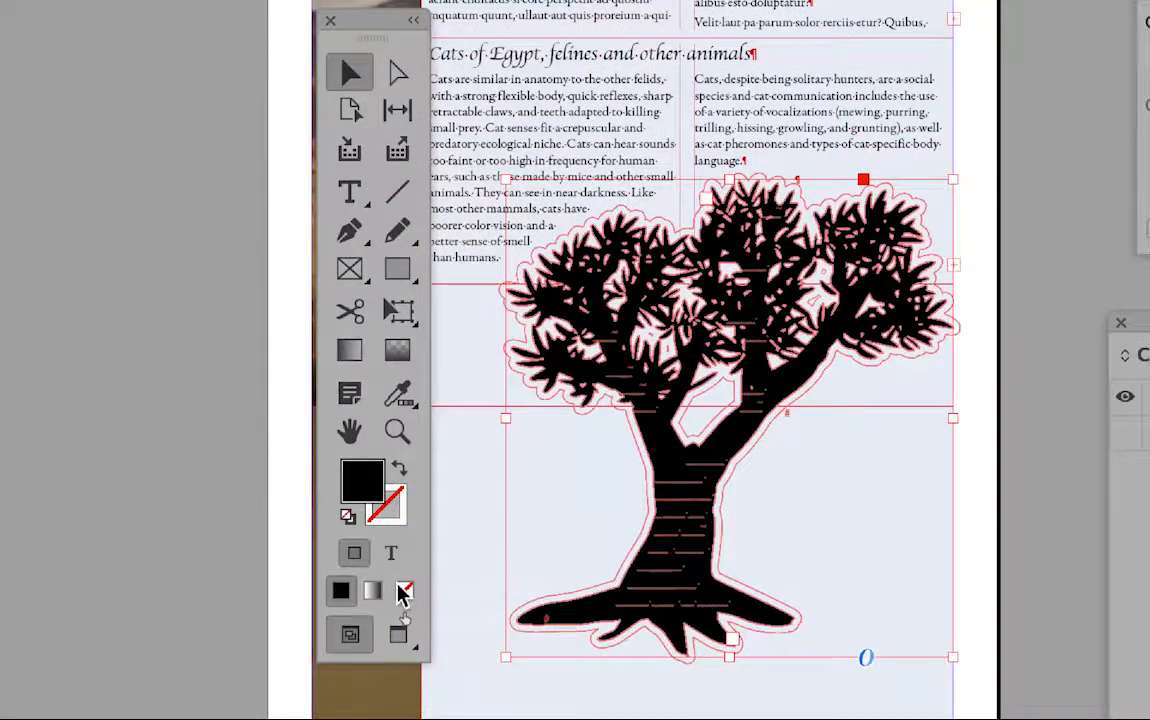
pyautogui.click(404, 592)
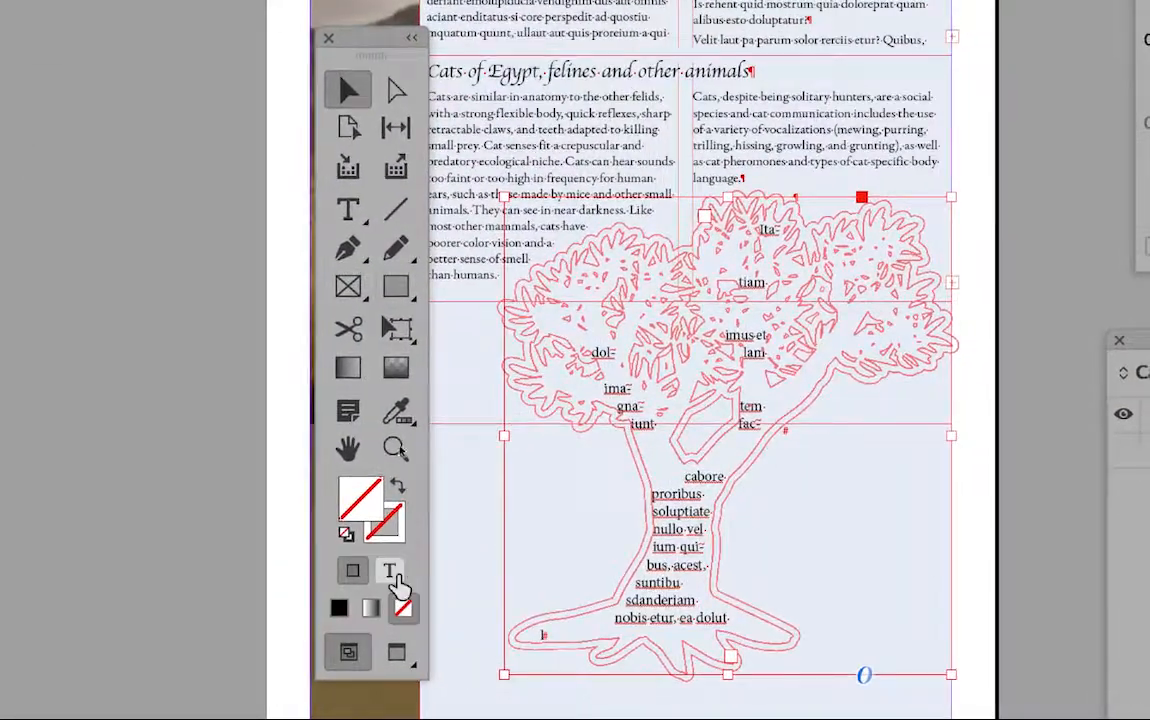
# Select all the text inside the tree and set its font size to 7 pt in the character settings
pyautogui.click(350, 212)
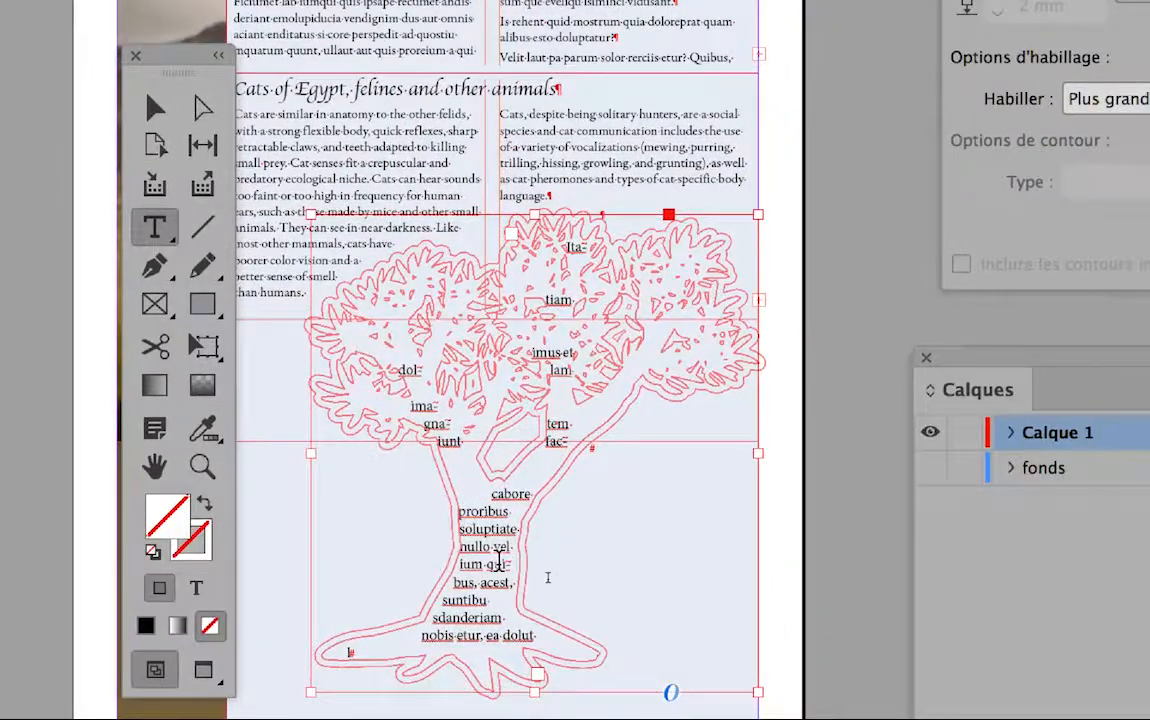
pyautogui.click(498, 562)
pyautogui.press('super+a')
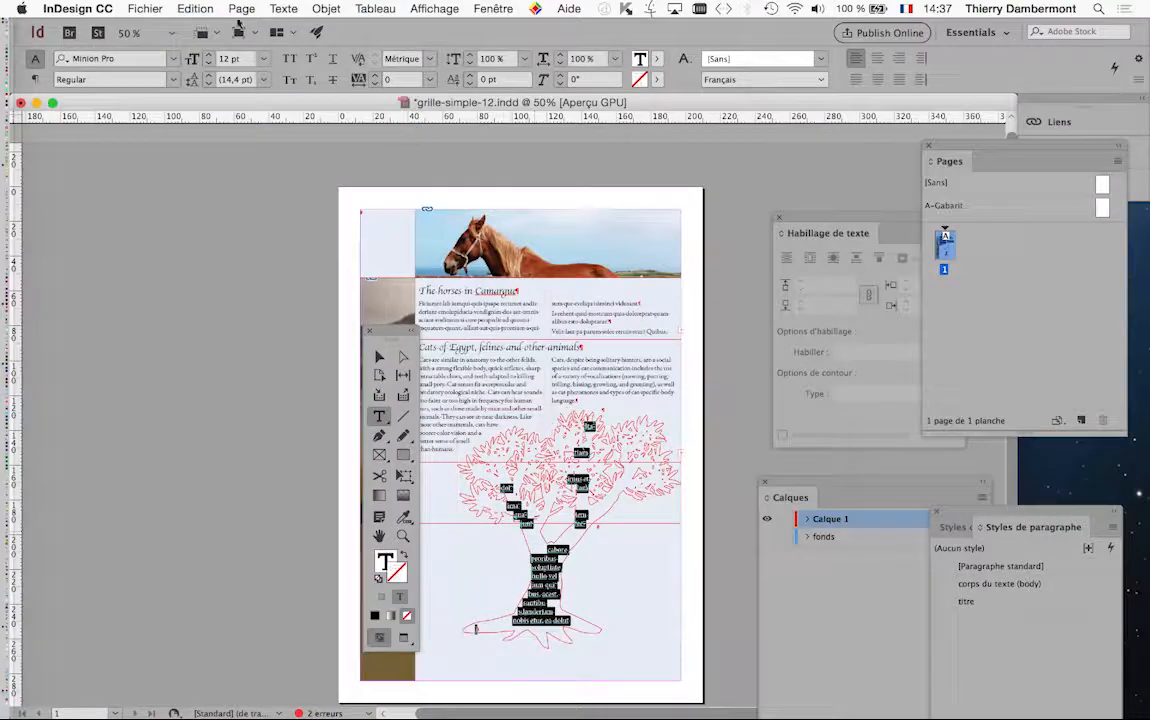
pyautogui.click(283, 8)
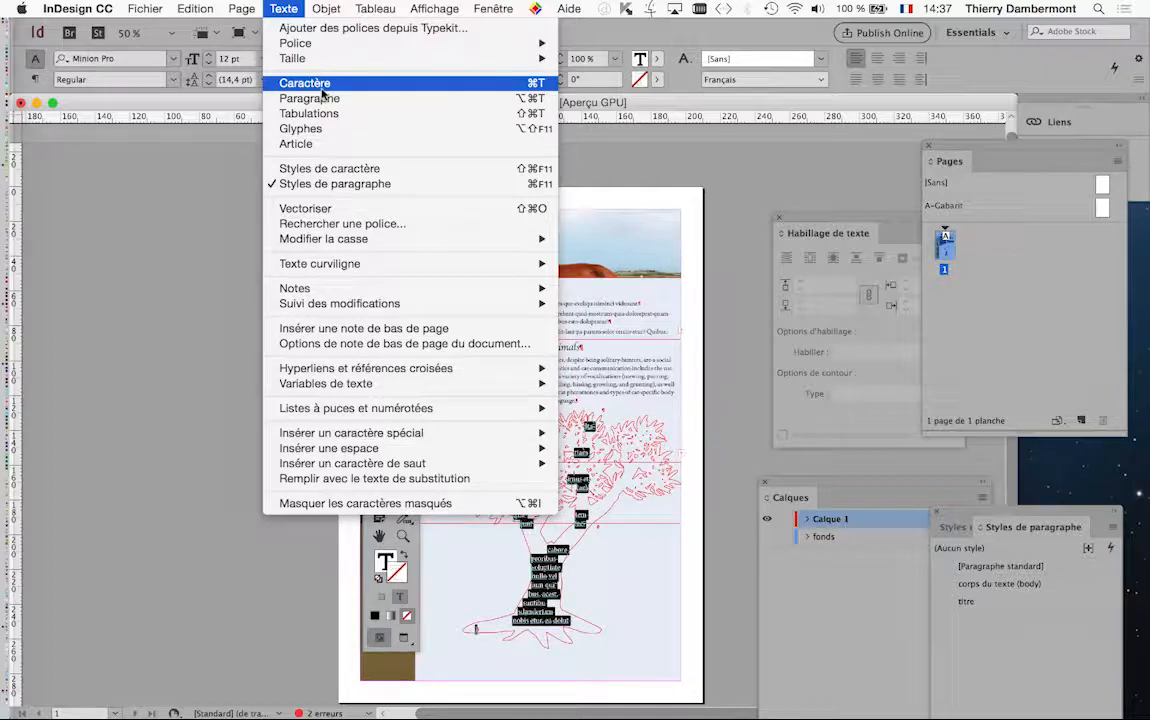
pyautogui.press('Return')
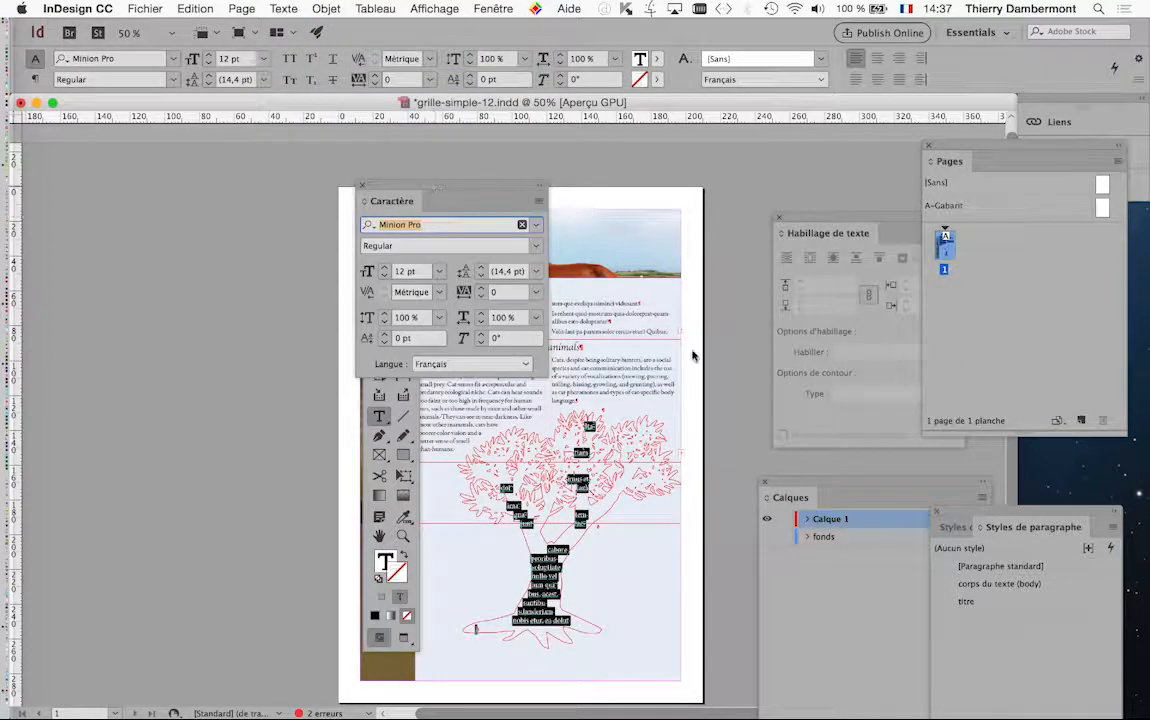
pyautogui.moveTo(436, 191); pyautogui.dragTo(701, 386)
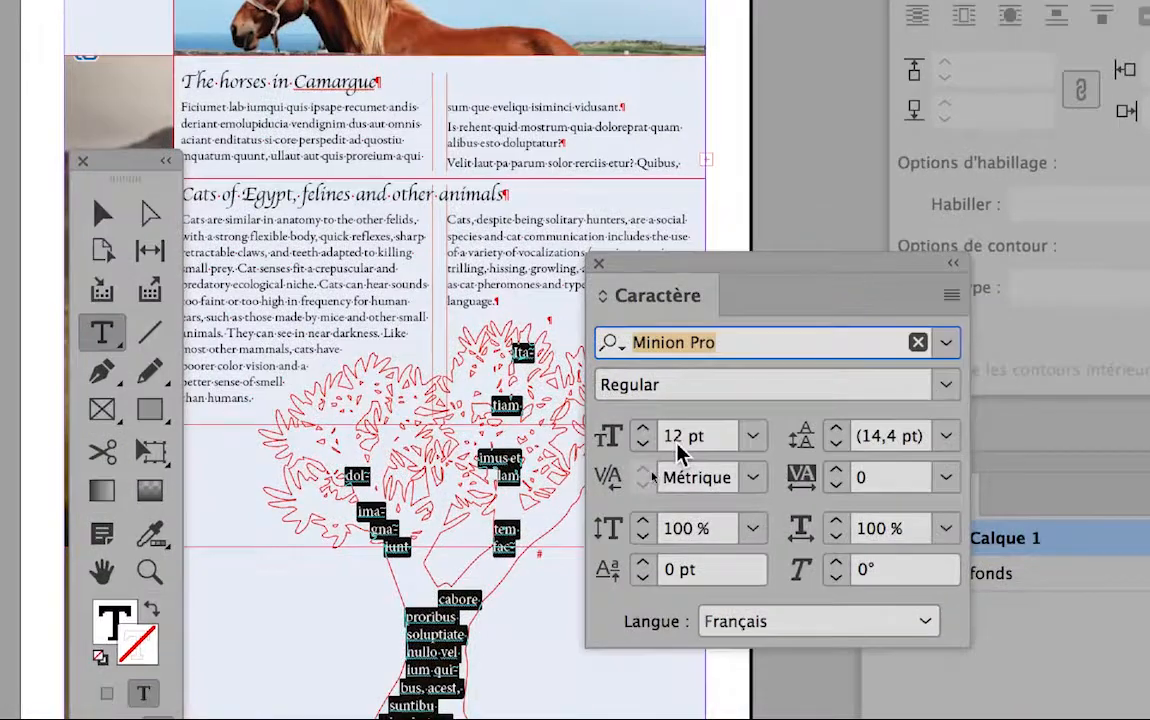
pyautogui.click(649, 472)
pyautogui.click(662, 443)
pyautogui.click(662, 443)
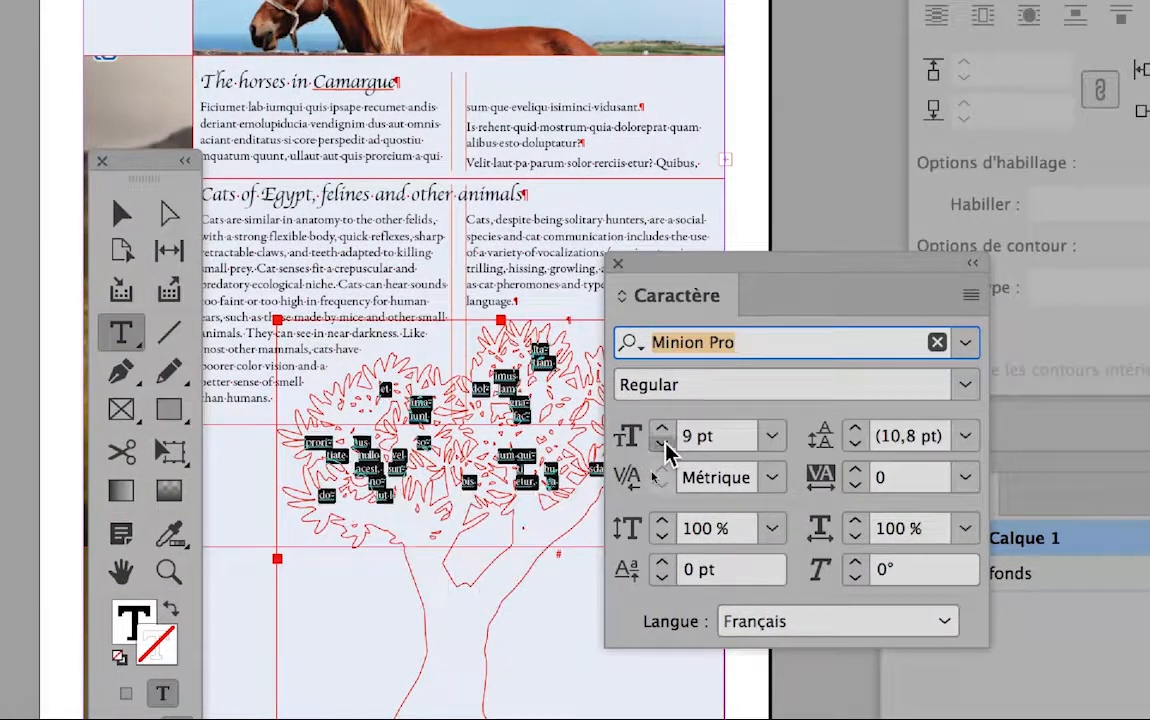
pyautogui.click(662, 443)
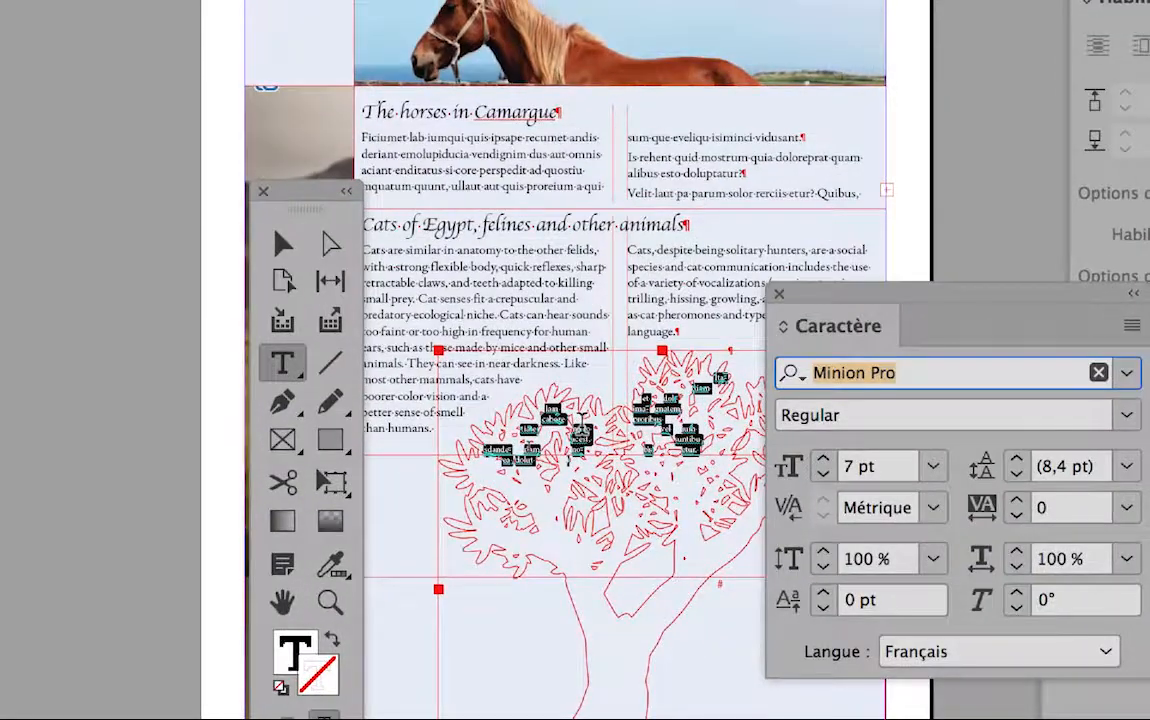
# Add more placeholder text after the existing text so that it fills the whole tree down to the roots
pyautogui.click(582, 429)
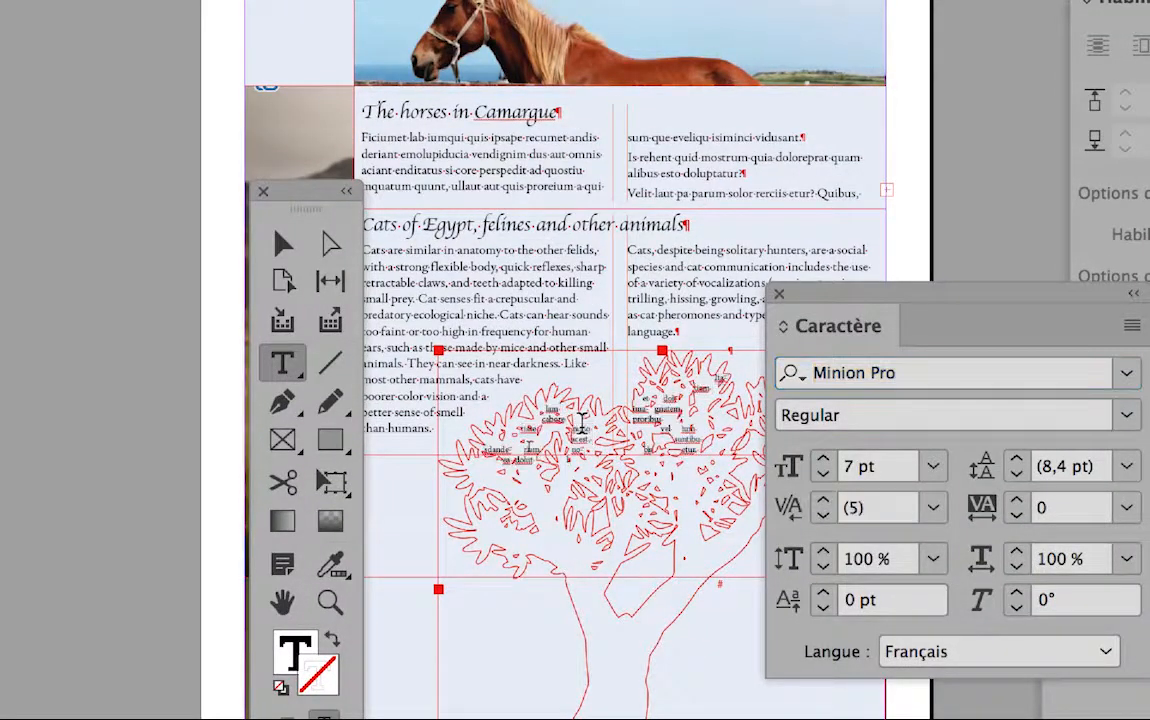
pyautogui.rightClick(582, 429)
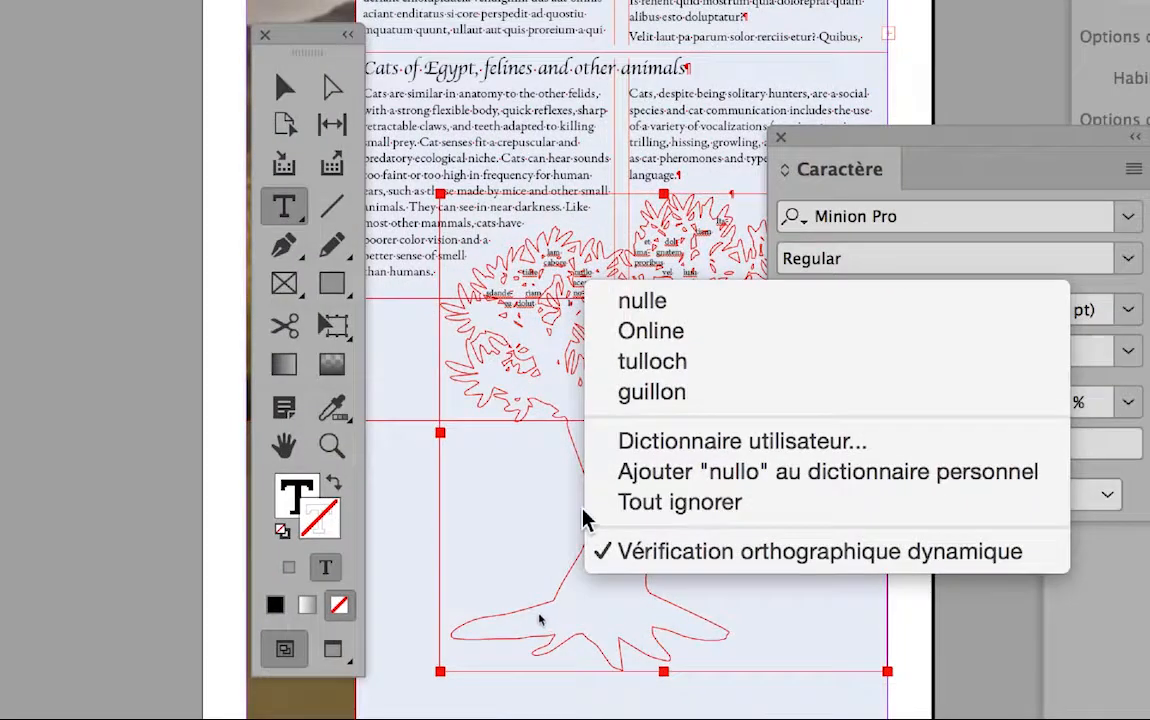
pyautogui.click(523, 515)
pyautogui.doubleClick(587, 530)
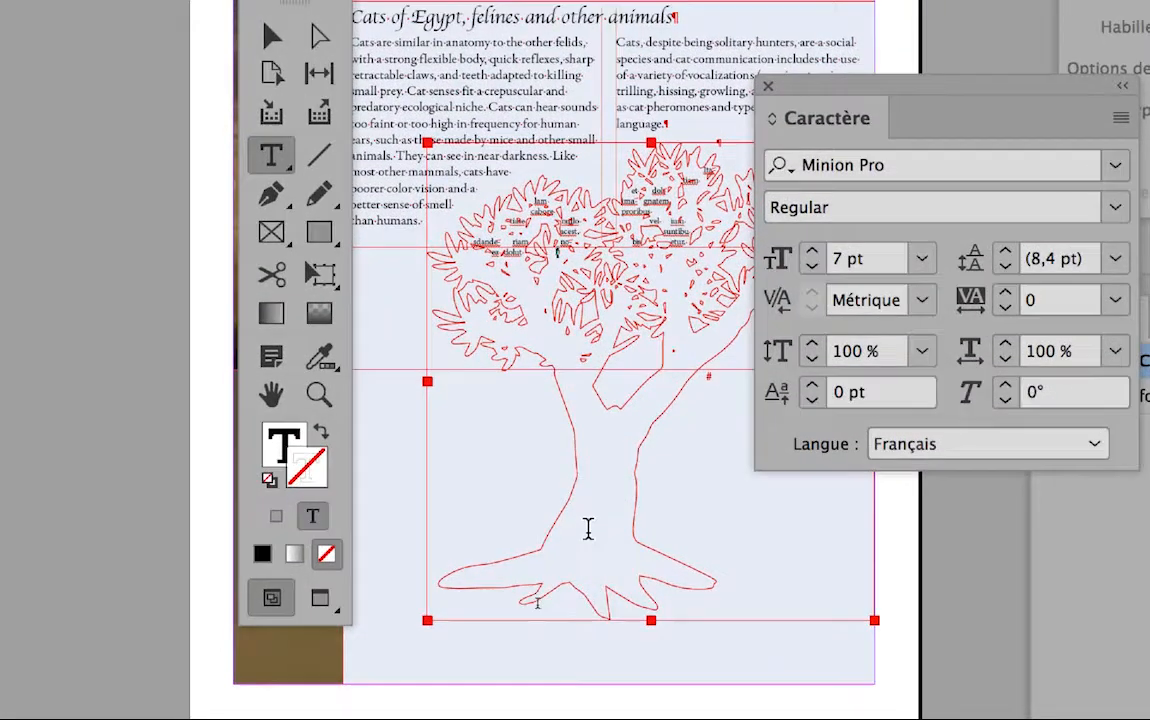
pyautogui.rightClick(589, 529)
pyautogui.click(664, 458)
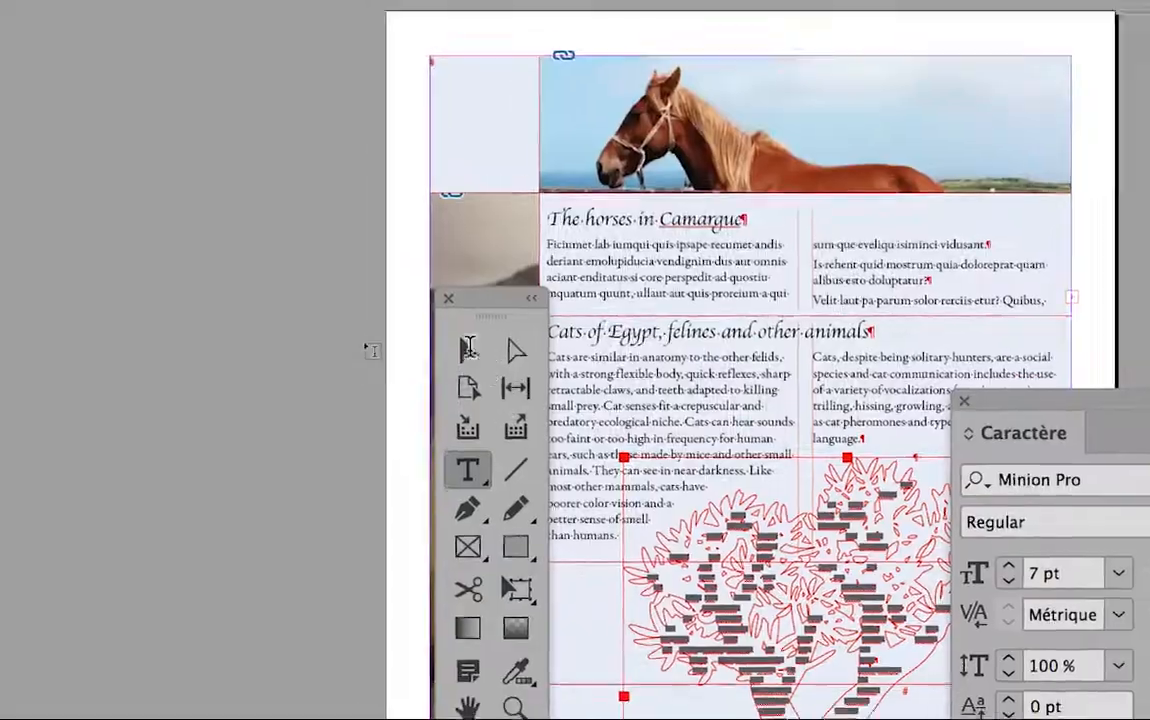
# Deselect the tree and check its text shape in preview mode, then return to the normal display
pyautogui.press('Escape')
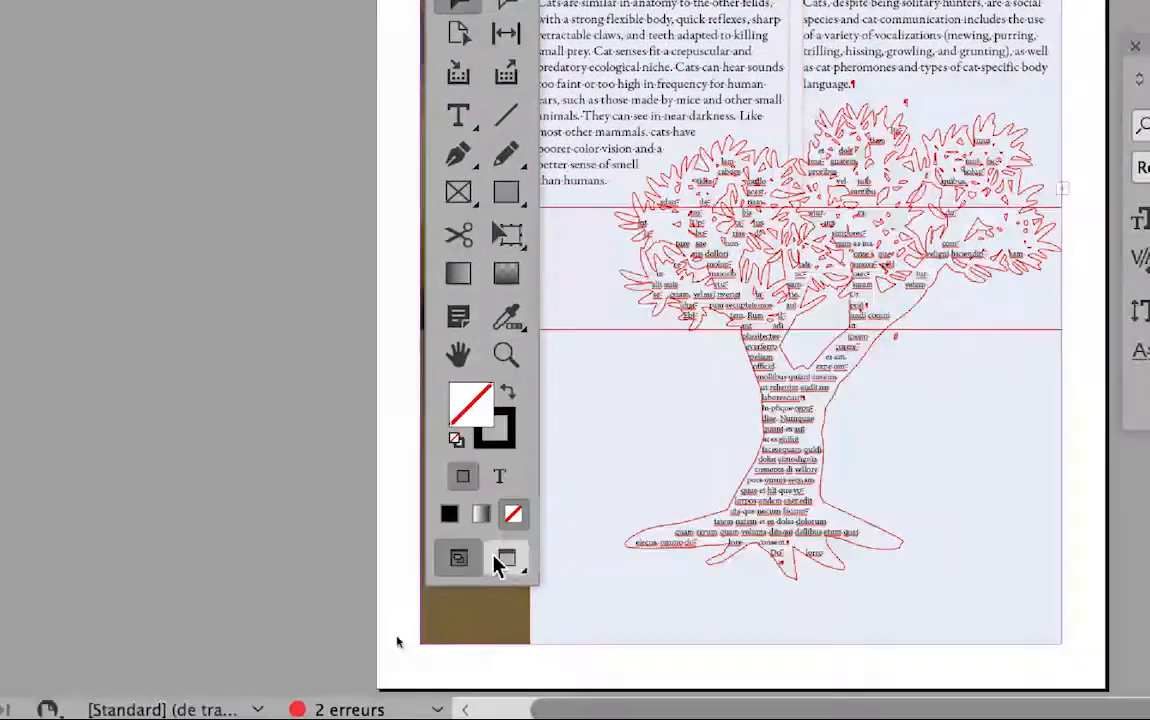
pyautogui.click(575, 580)
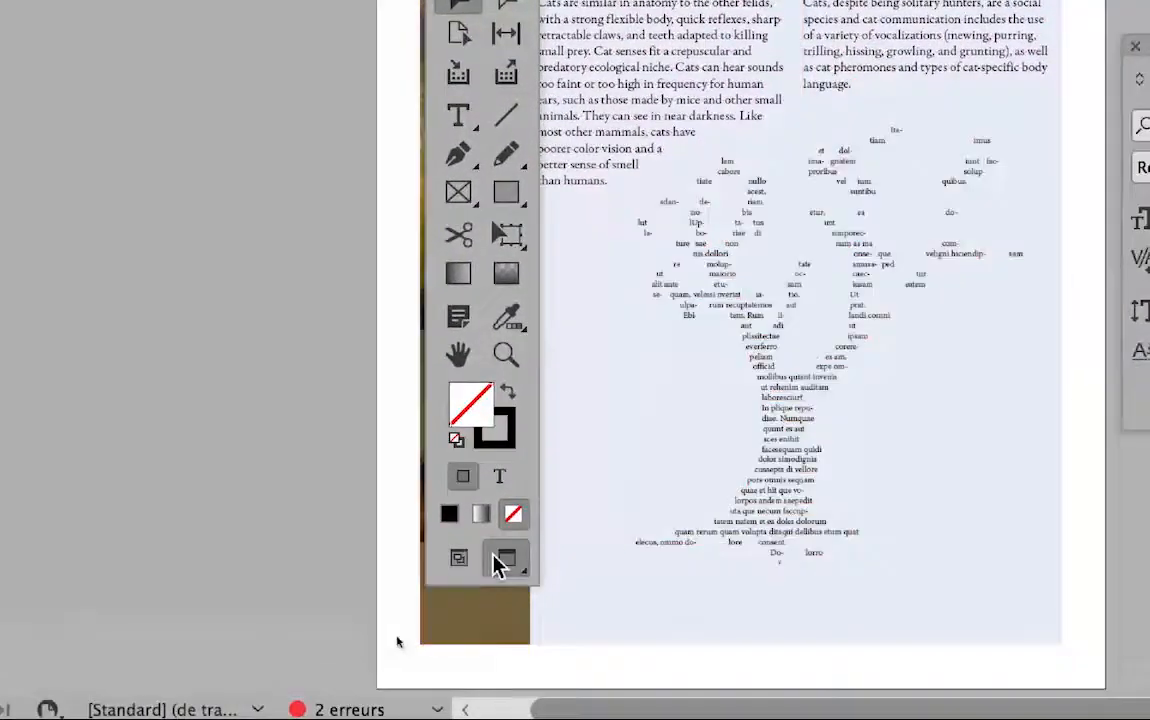
pyautogui.click(470, 557)
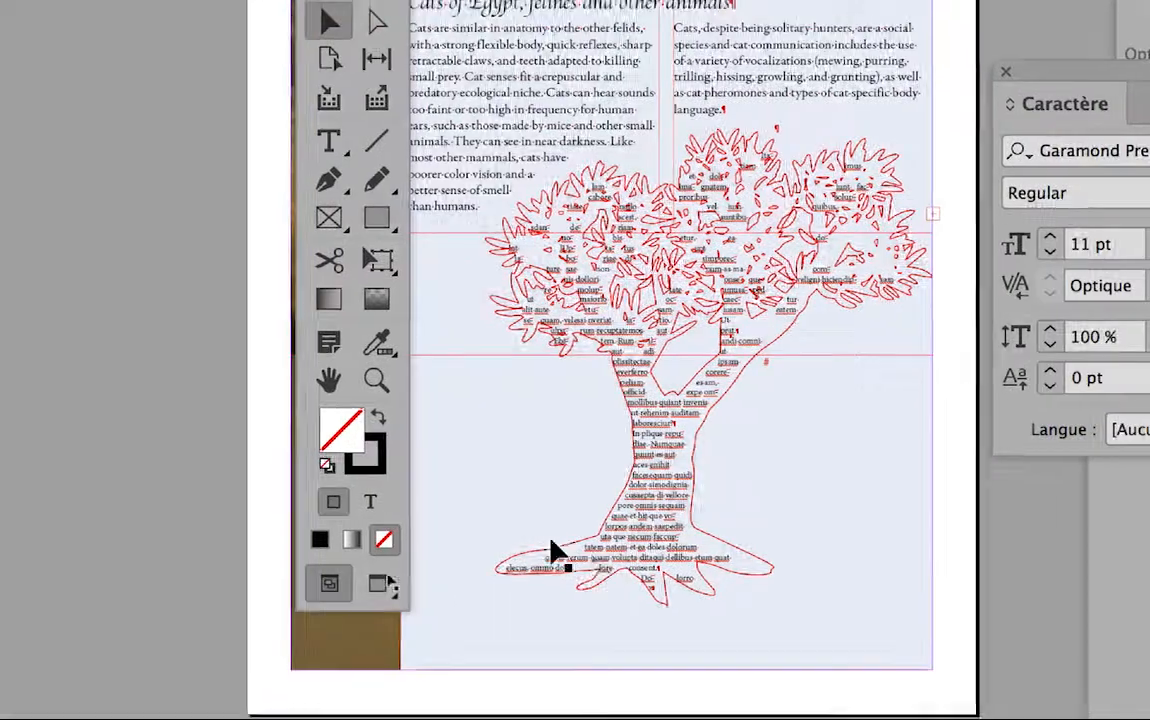
# Fill the tree frame with the yellow swatch C=0 M=0 J=100 N=0 at a 24% tint, after trying the magenta swatch
pyautogui.click(551, 543)
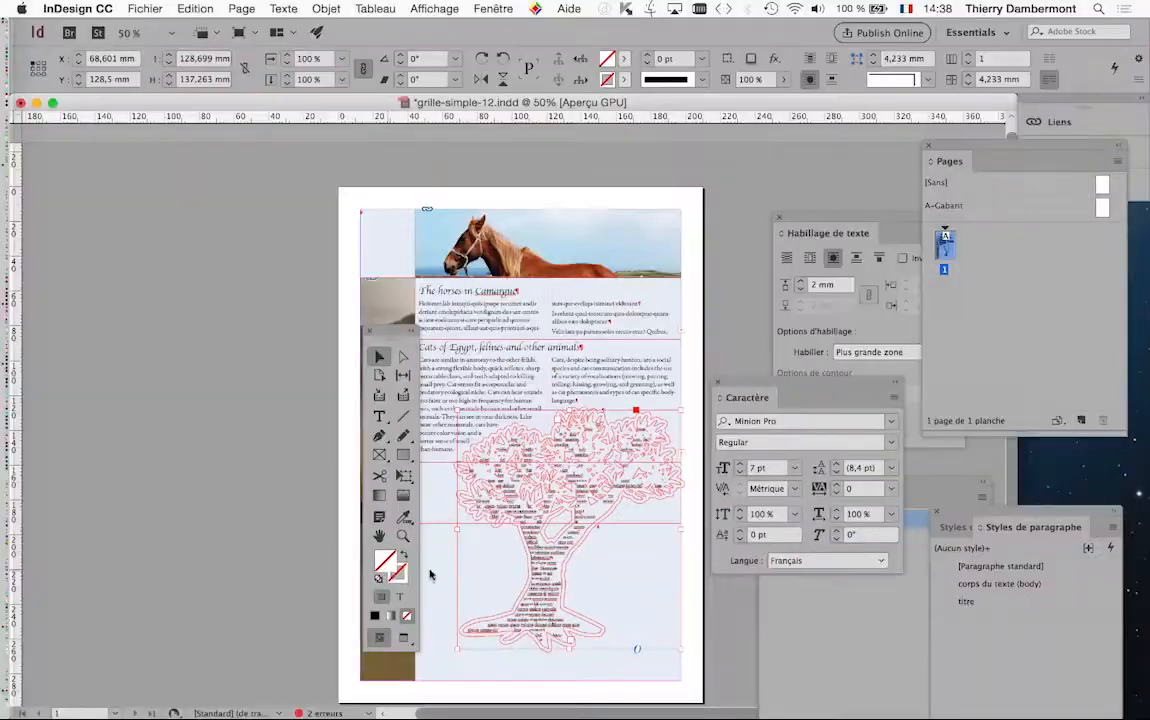
pyautogui.click(491, 8)
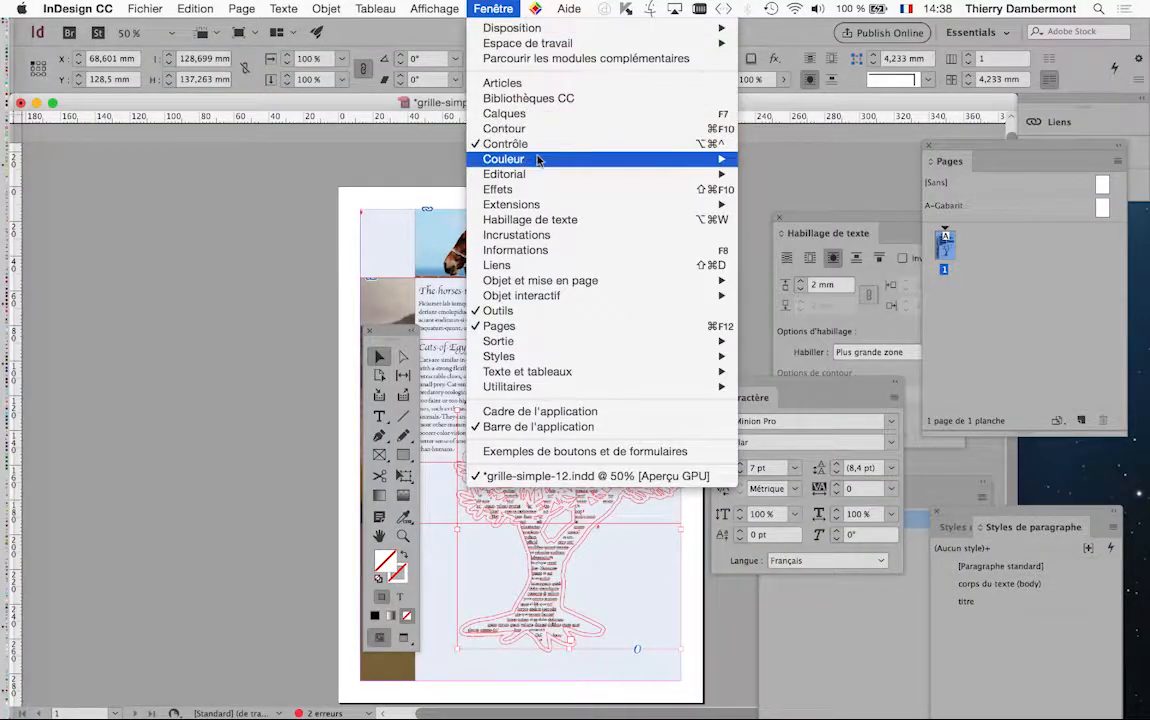
pyautogui.moveTo(538, 155)
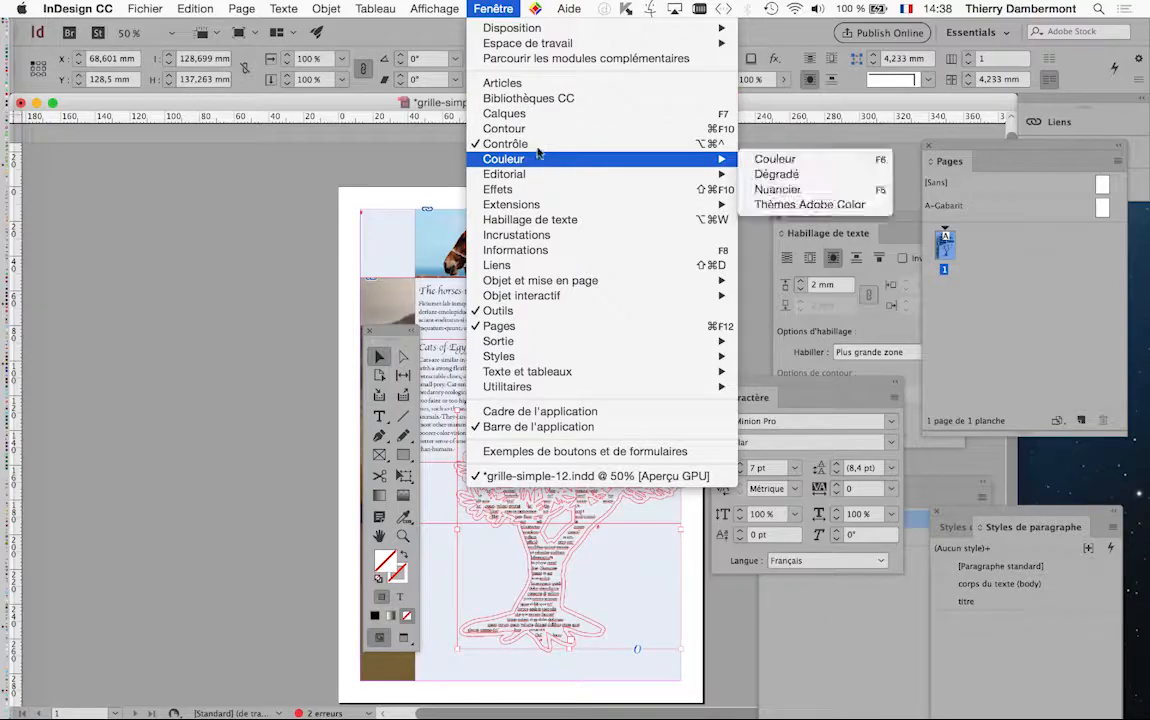
pyautogui.click(777, 189)
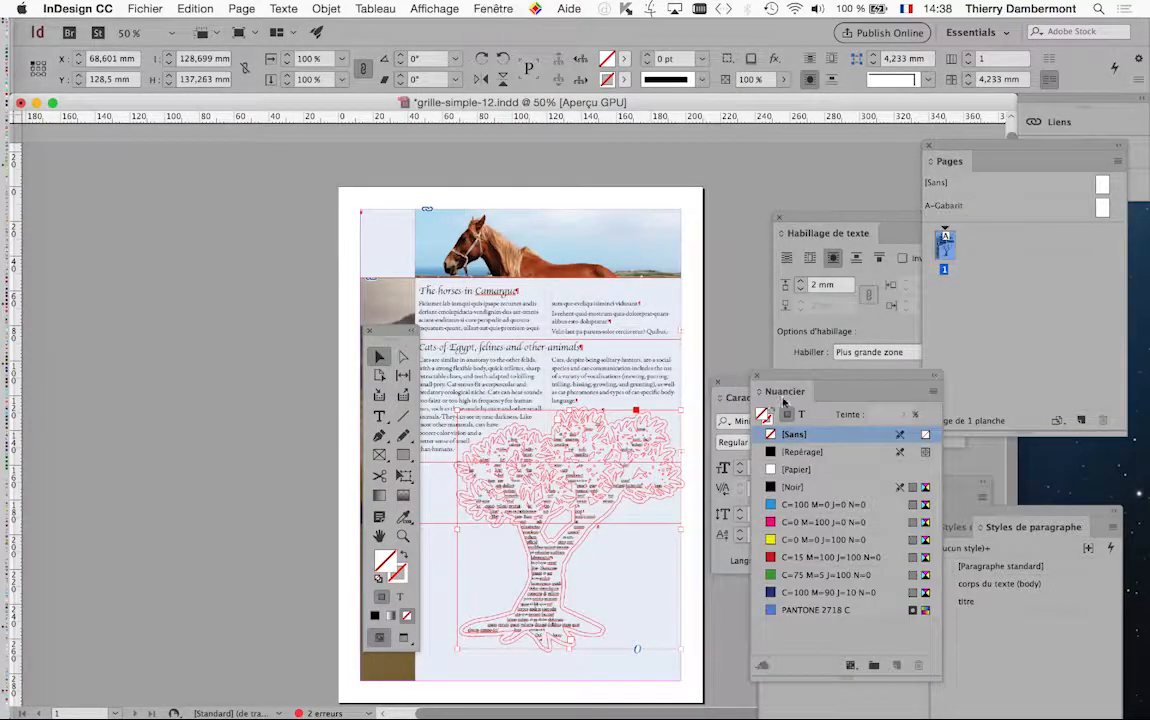
pyautogui.click(806, 506)
pyautogui.click(808, 522)
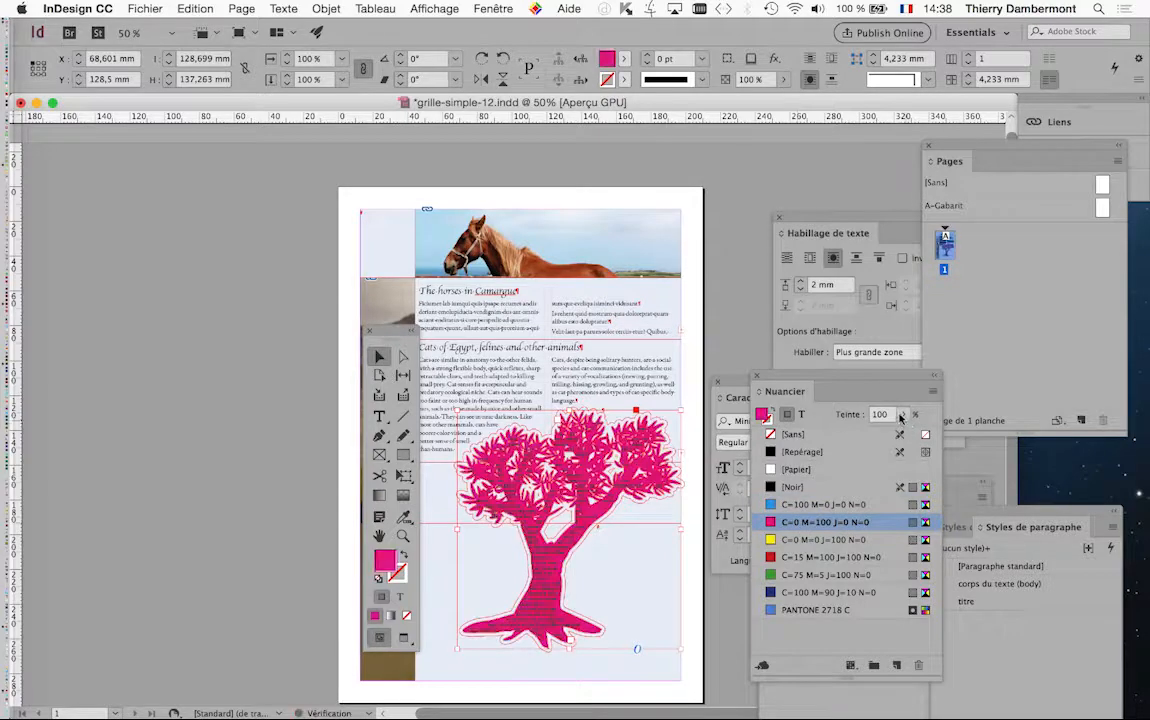
pyautogui.click(900, 414)
pyautogui.moveTo(903, 437); pyautogui.dragTo(840, 437)
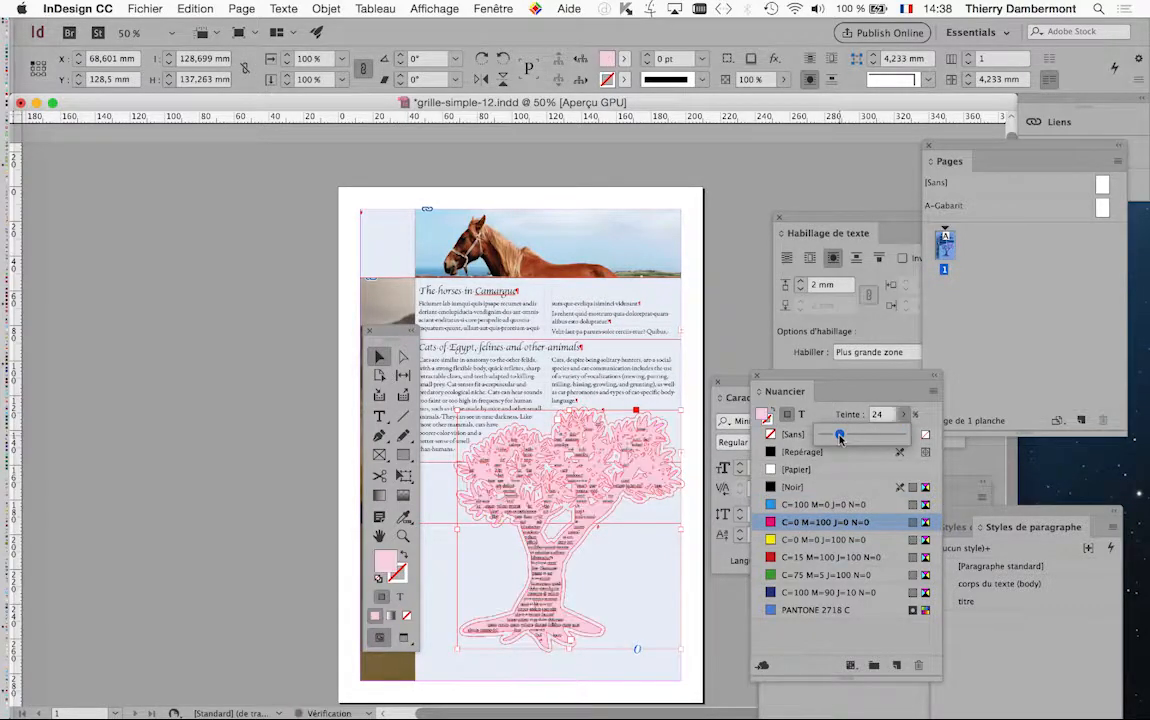
pyautogui.click(821, 543)
pyautogui.press('Tab')
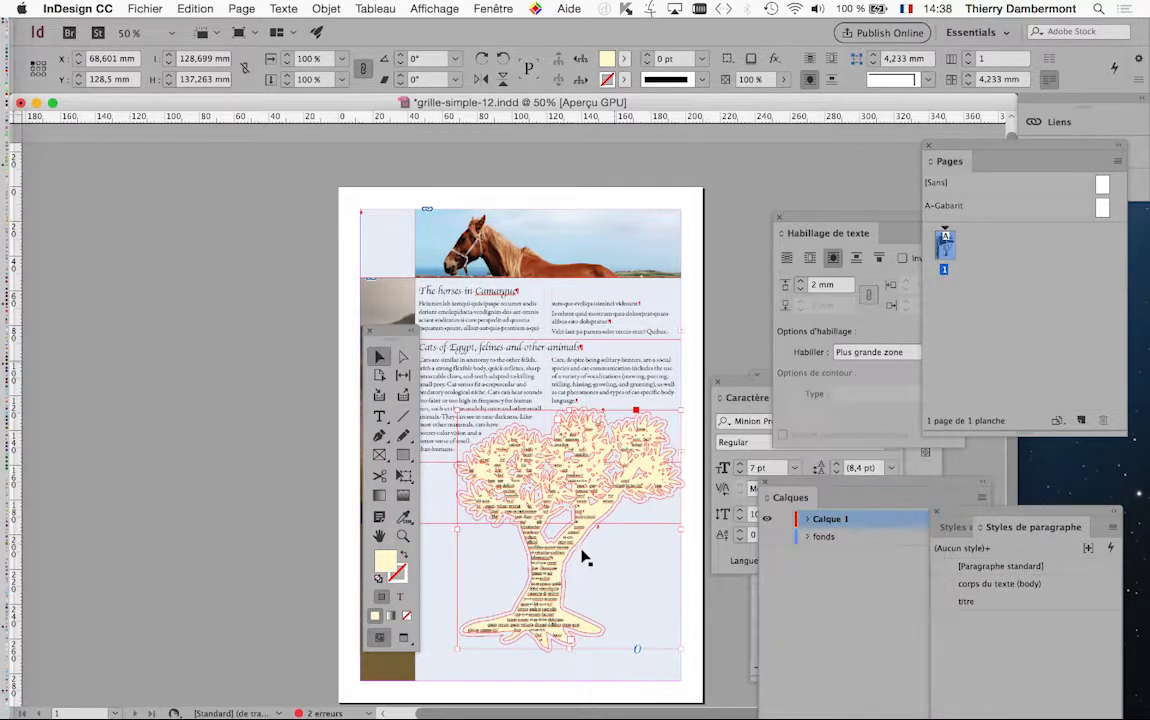
pyautogui.scroll(2, 581, 553)
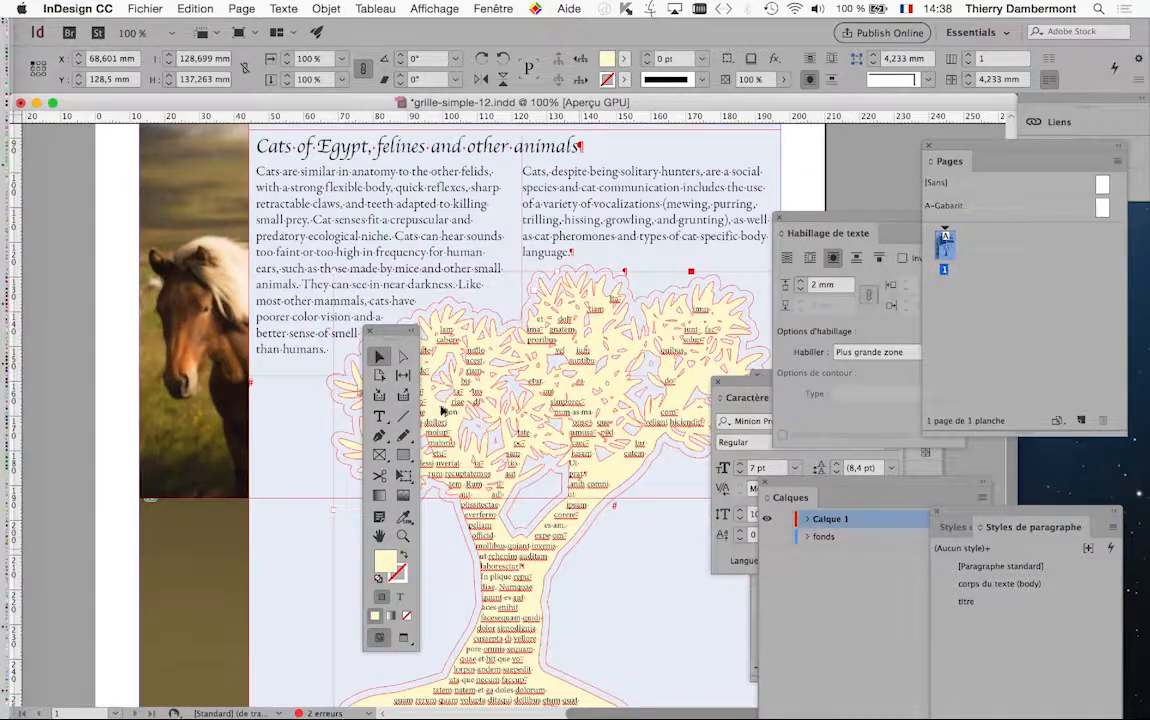
pyautogui.moveTo(365, 335); pyautogui.dragTo(226, 326)
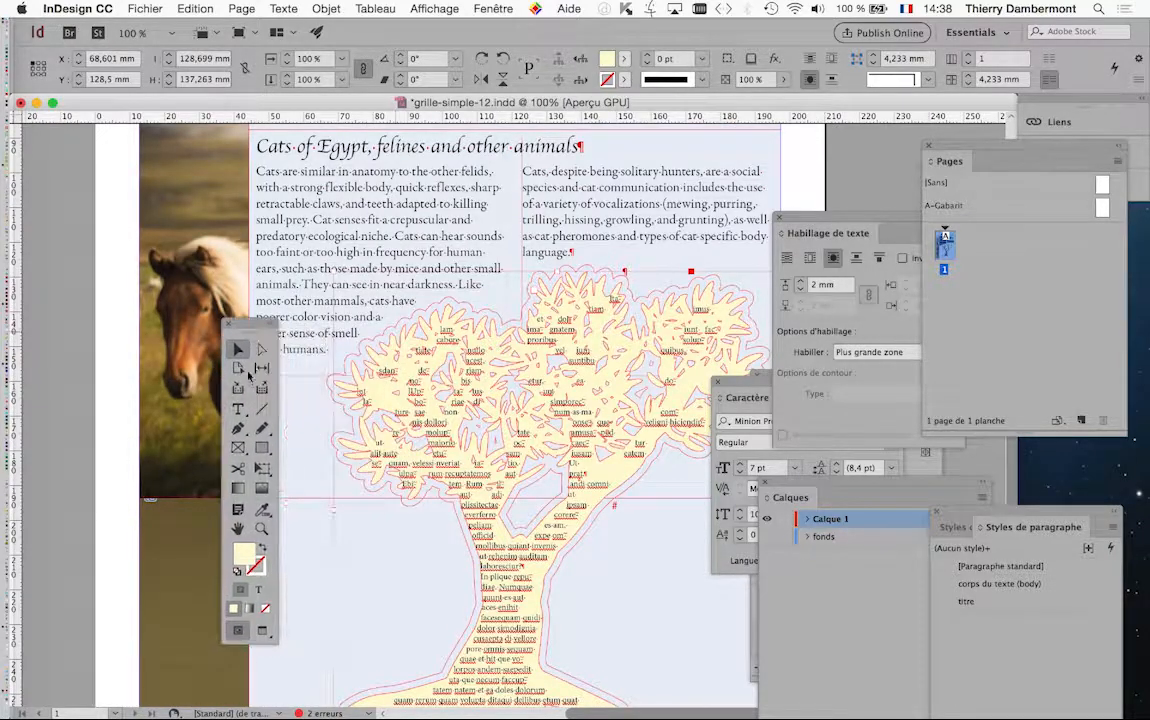
pyautogui.click(238, 408)
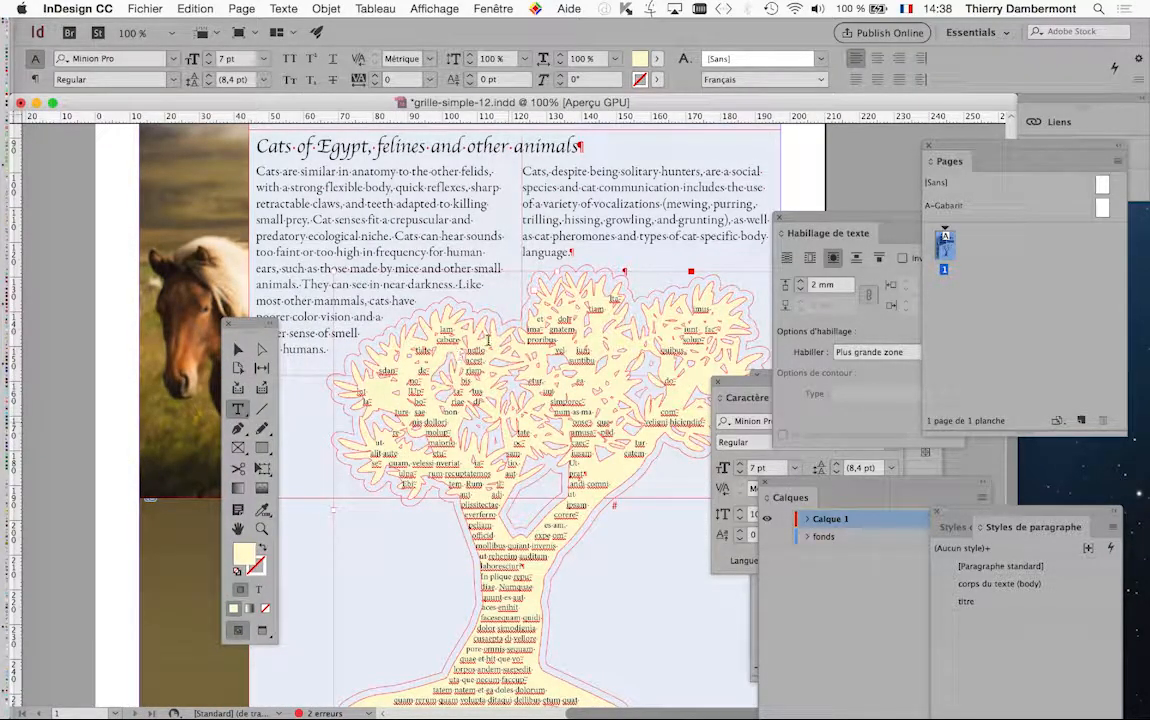
pyautogui.click(613, 301)
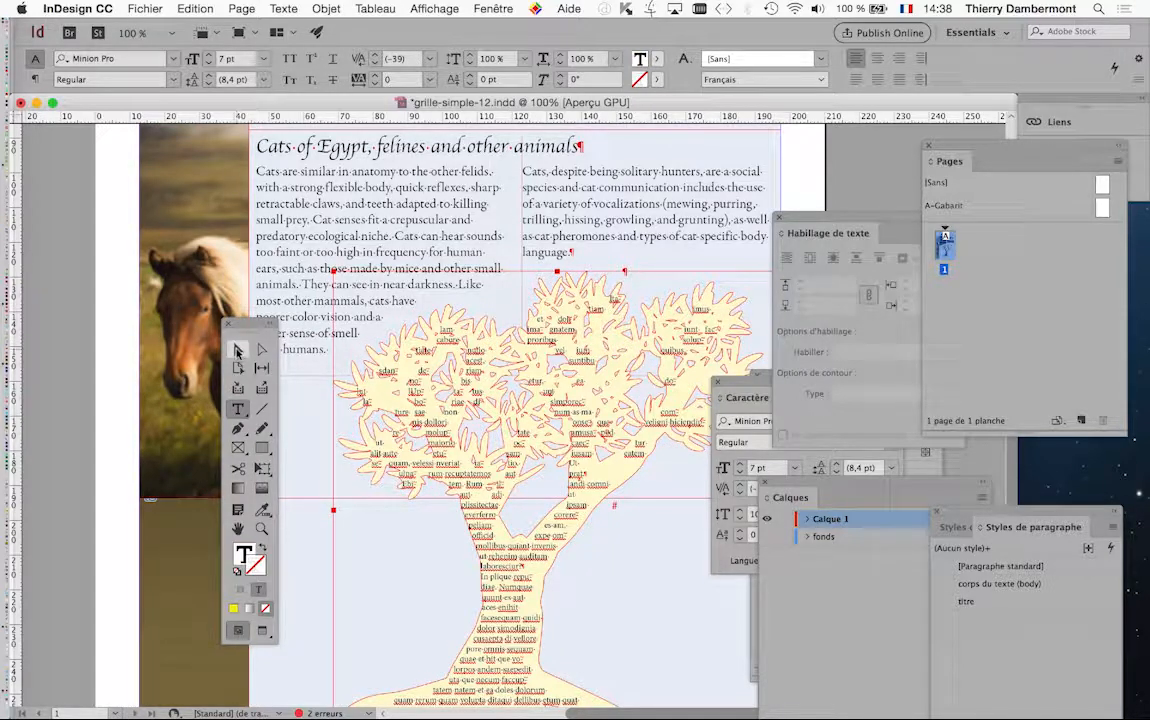
pyautogui.click(237, 350)
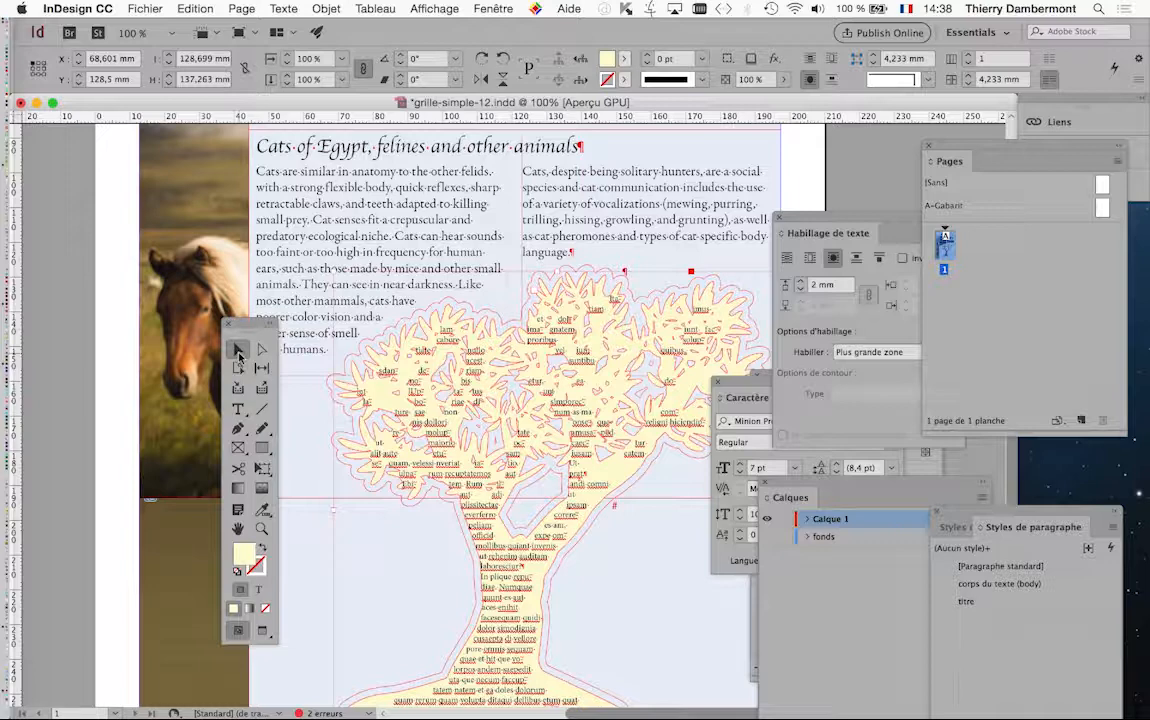
pyautogui.moveTo(201, 329); pyautogui.dragTo(200, 327)
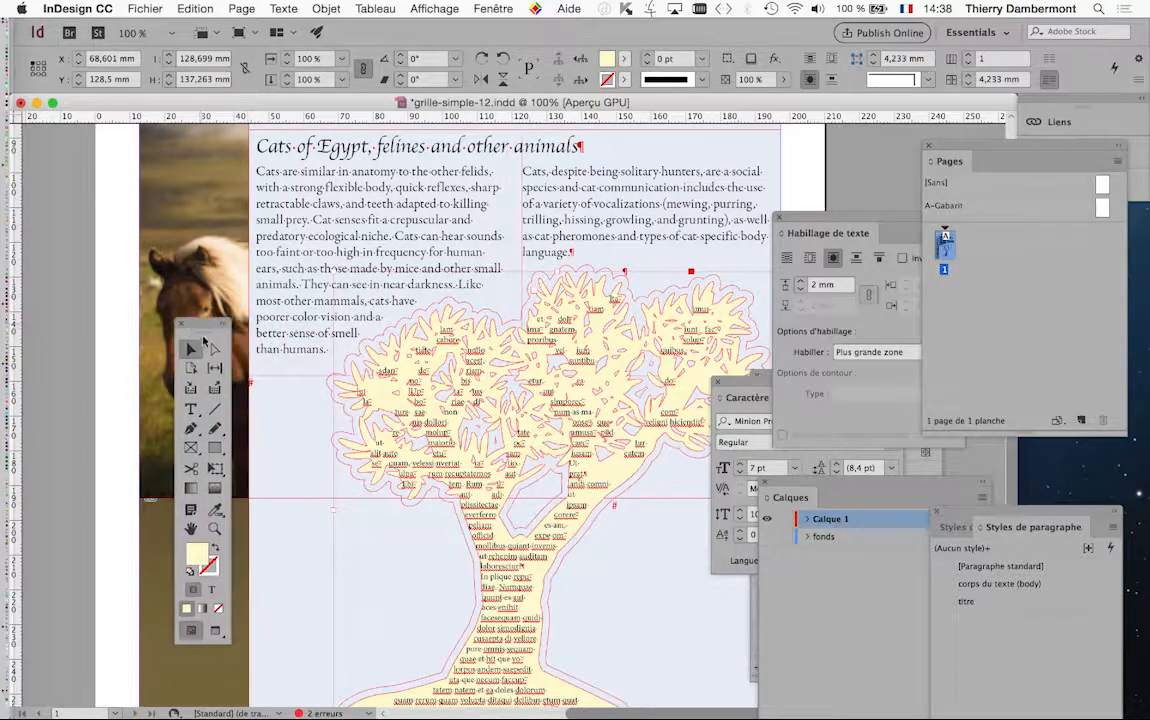
# Give the tree's text frame an inner margin of 1 mm in the text frame options, and deselect the tree
pyautogui.scroll(-2, 515, 530)
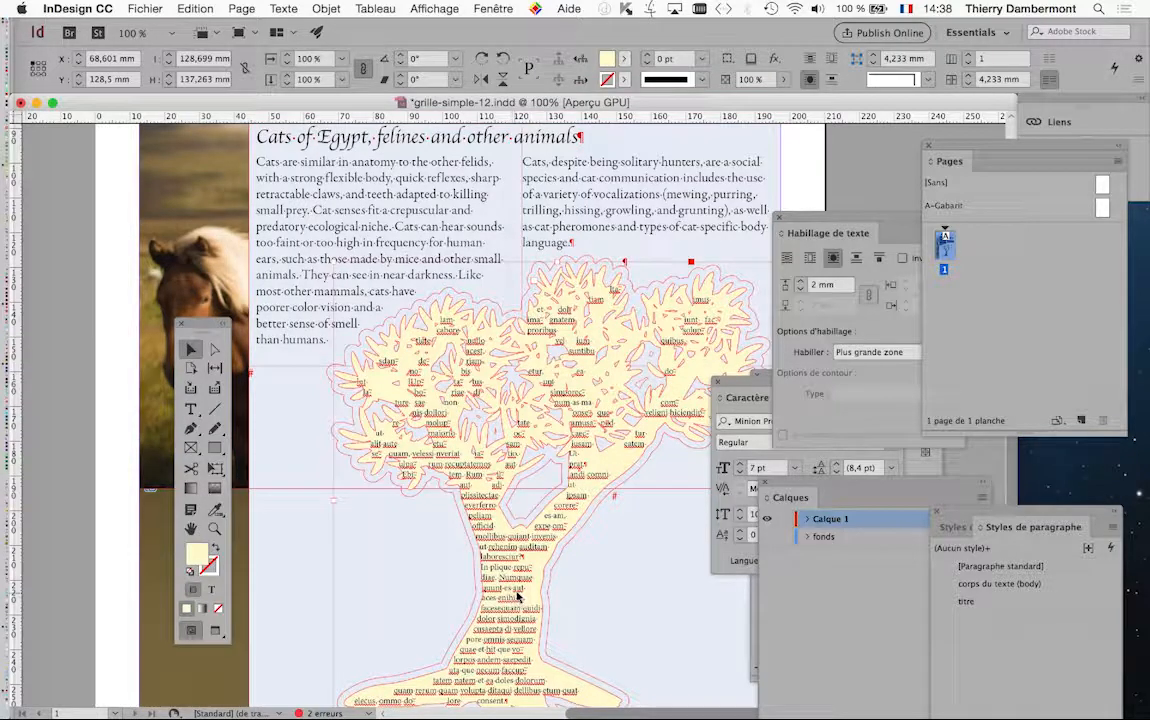
pyautogui.click(326, 9)
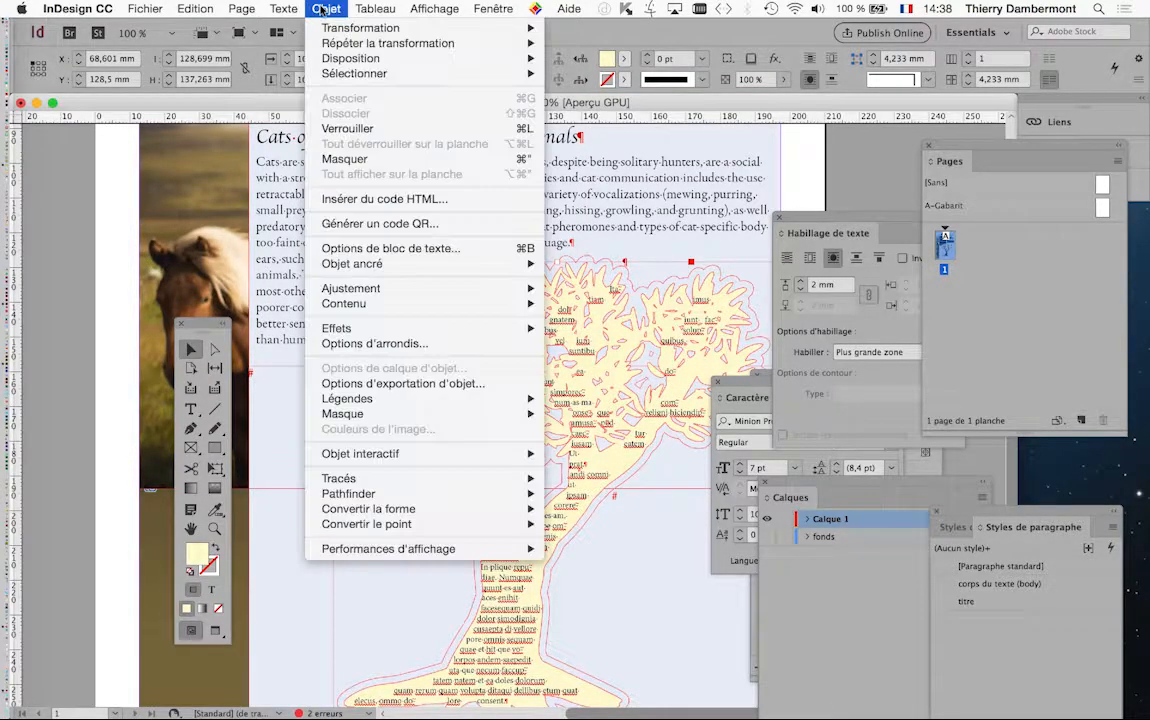
pyautogui.click(391, 249)
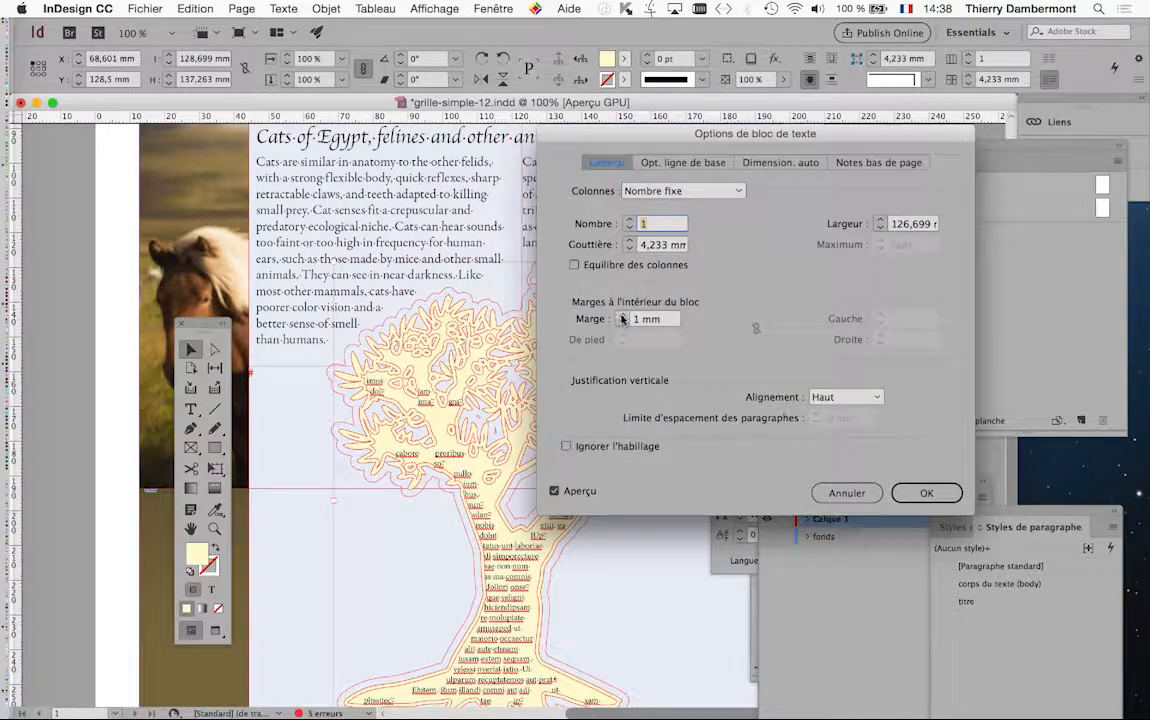
pyautogui.click(925, 495)
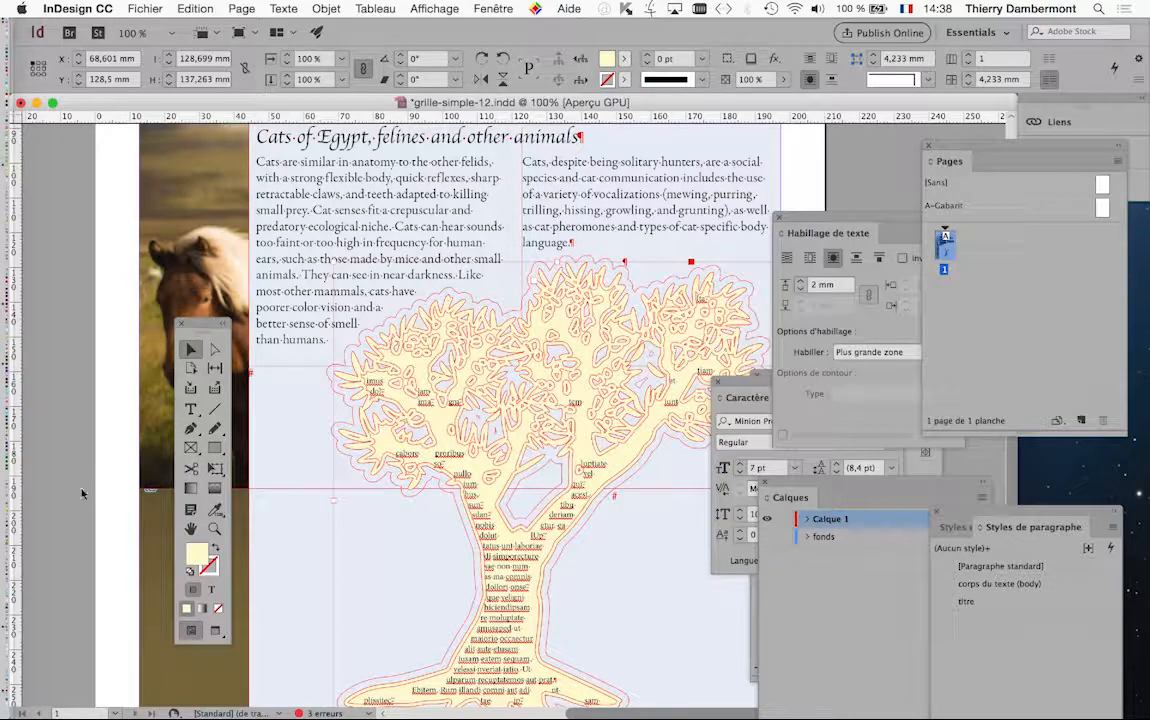
pyautogui.click(62, 445)
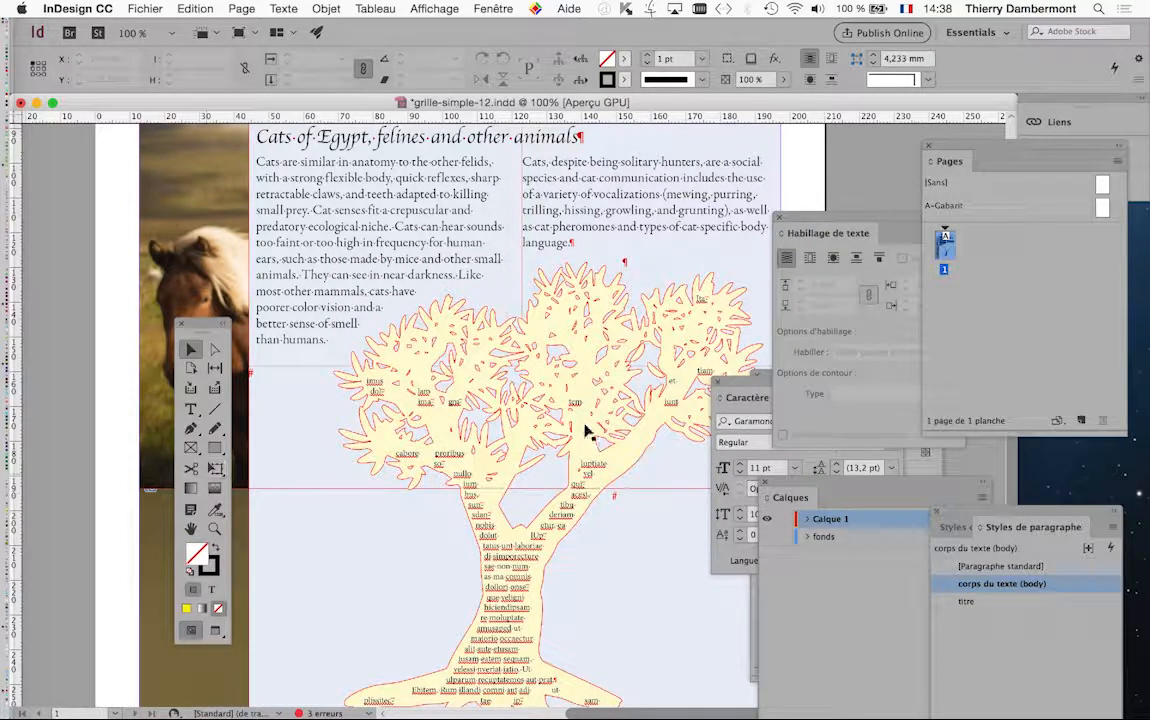
# Move the tree off the page onto the pasteboard beside the layout, at about X -135 mm, Y 23 mm, and deselect it
pyautogui.scroll(-3, 566, 490)
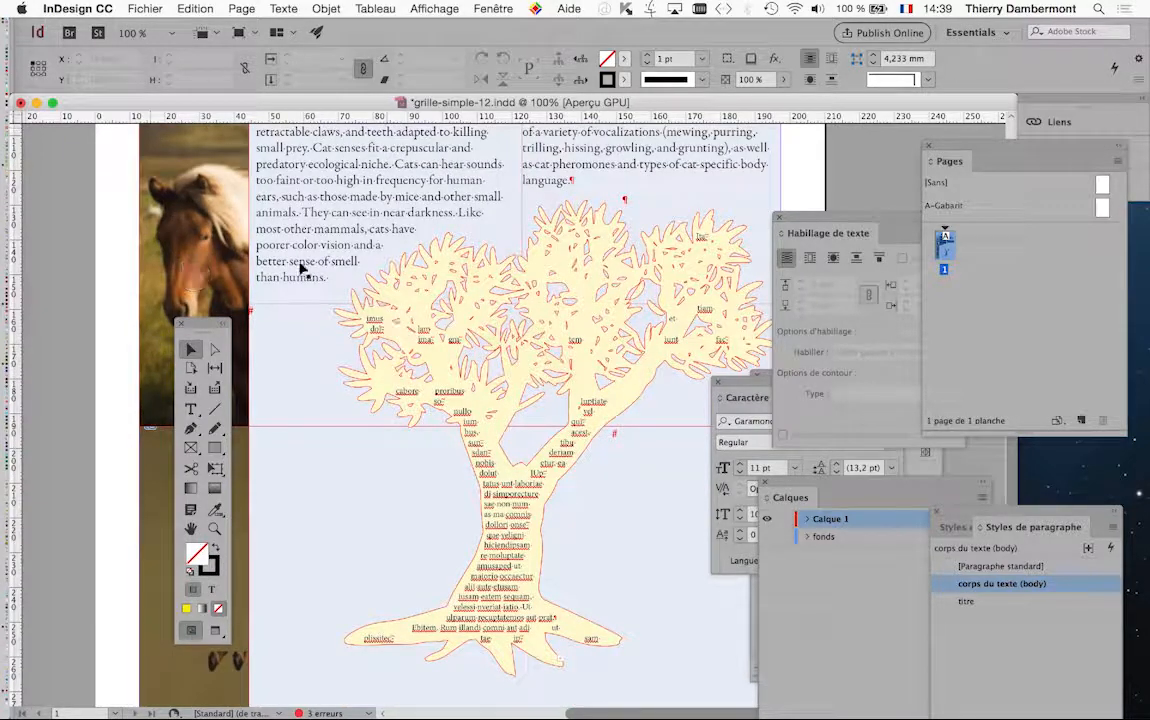
pyautogui.press('super+minus')
pyautogui.press('super+minus')
pyautogui.press('super+minus')
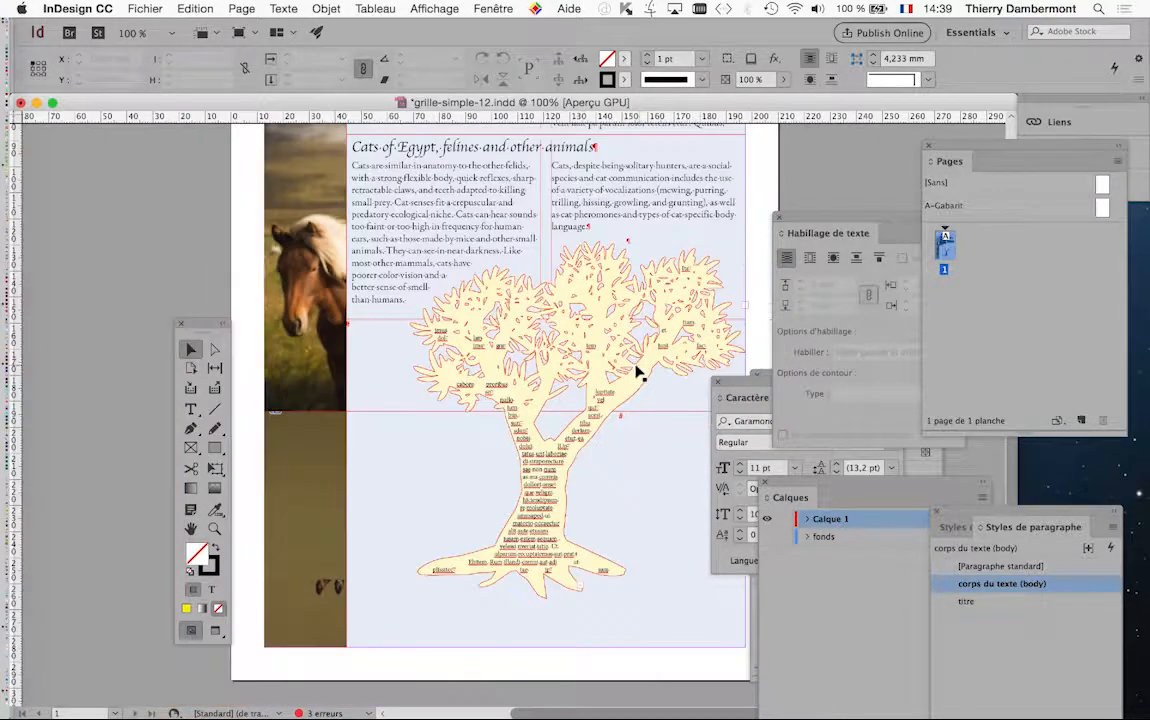
pyautogui.press('super+equal')
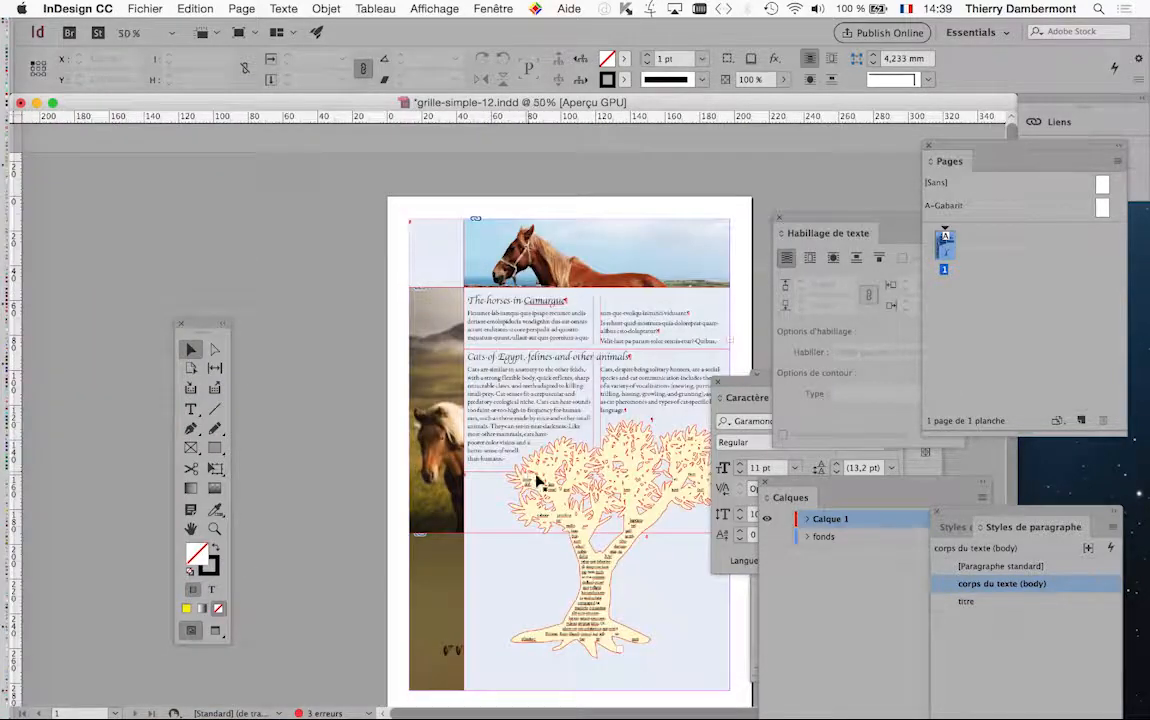
pyautogui.moveTo(200, 324); pyautogui.dragTo(97, 321)
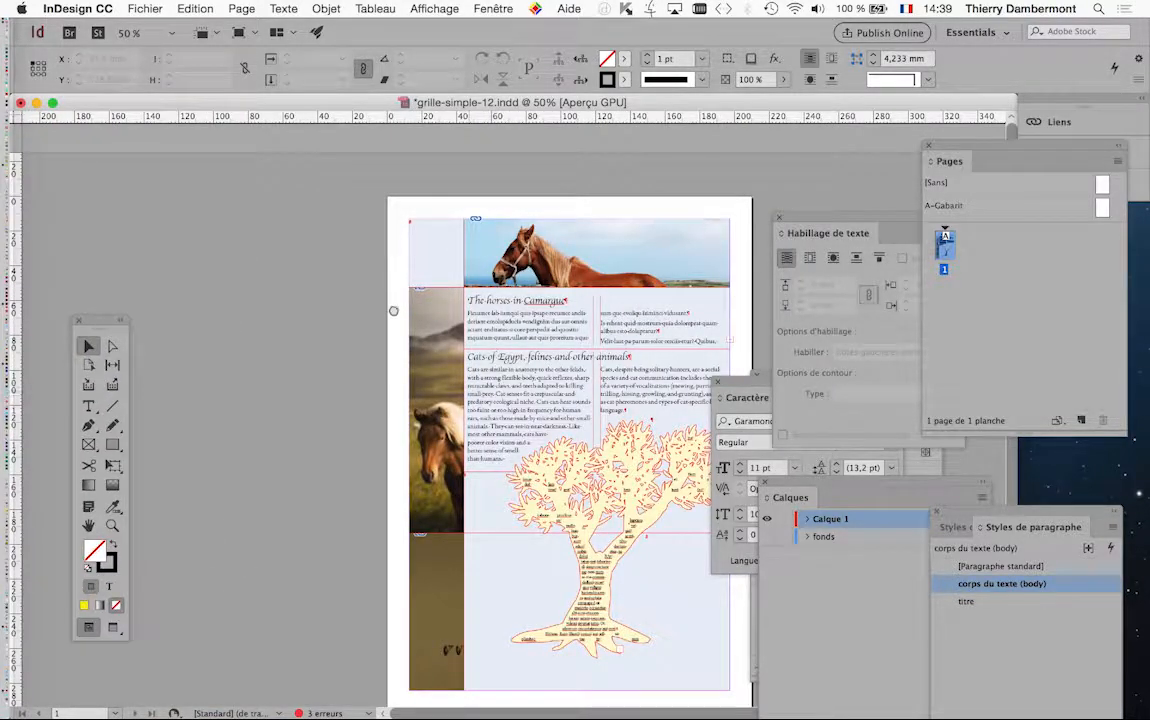
pyautogui.scroll(-2, 393, 311)
pyautogui.hscroll(2, 393, 311)
pyautogui.click(521, 503)
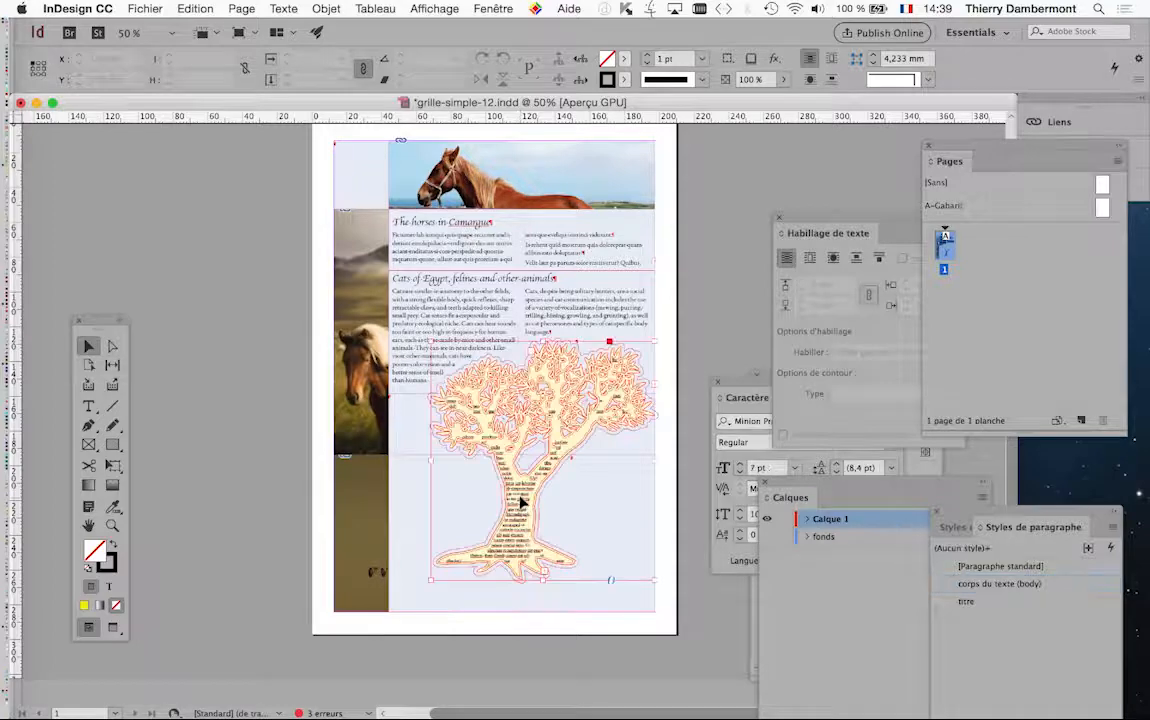
pyautogui.moveTo(521, 503); pyautogui.dragTo(165, 319)
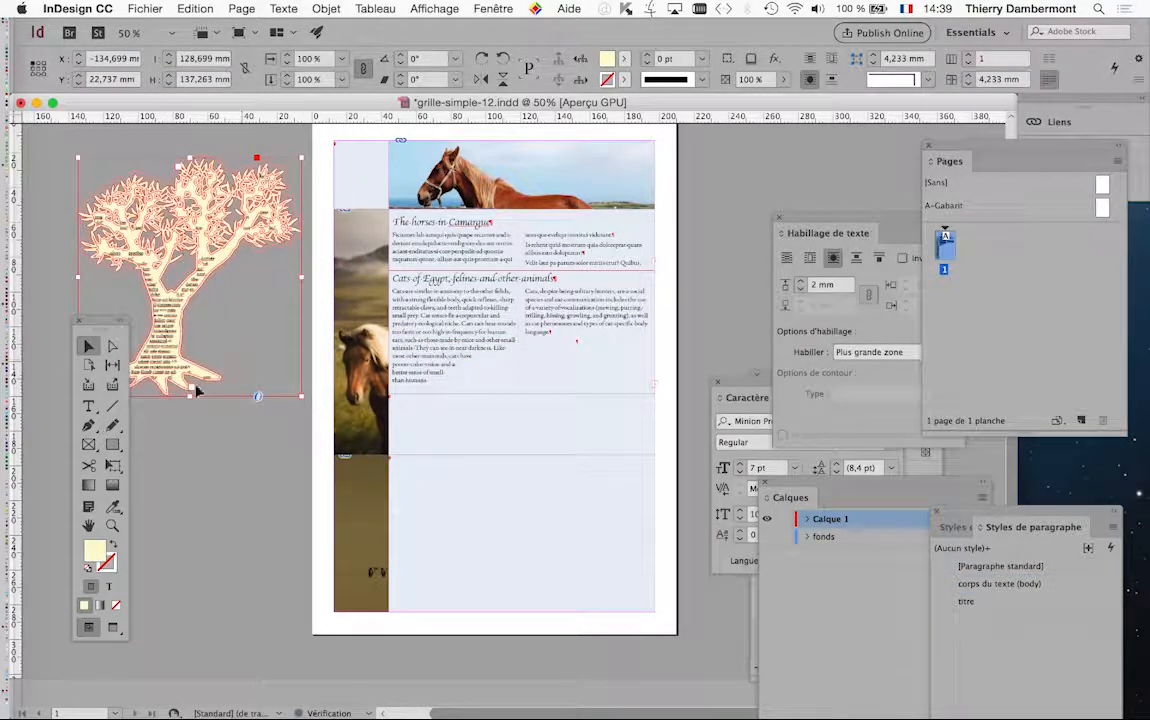
pyautogui.moveTo(82, 321); pyautogui.dragTo(44, 353)
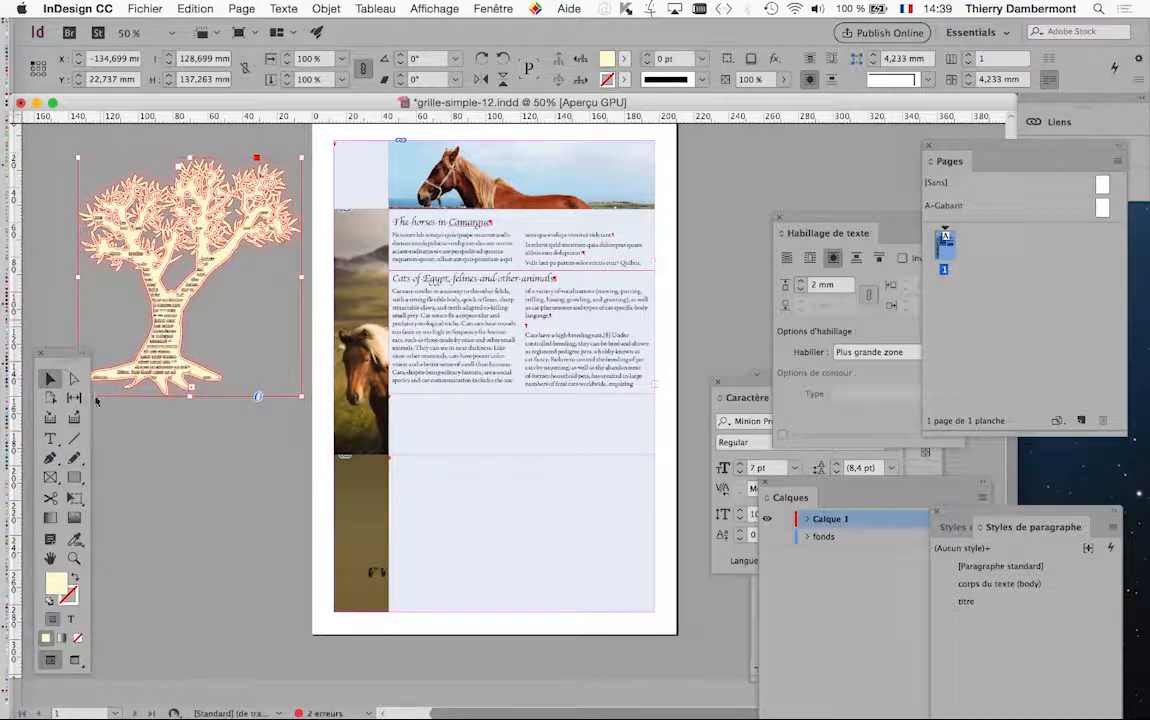
pyautogui.click(200, 302)
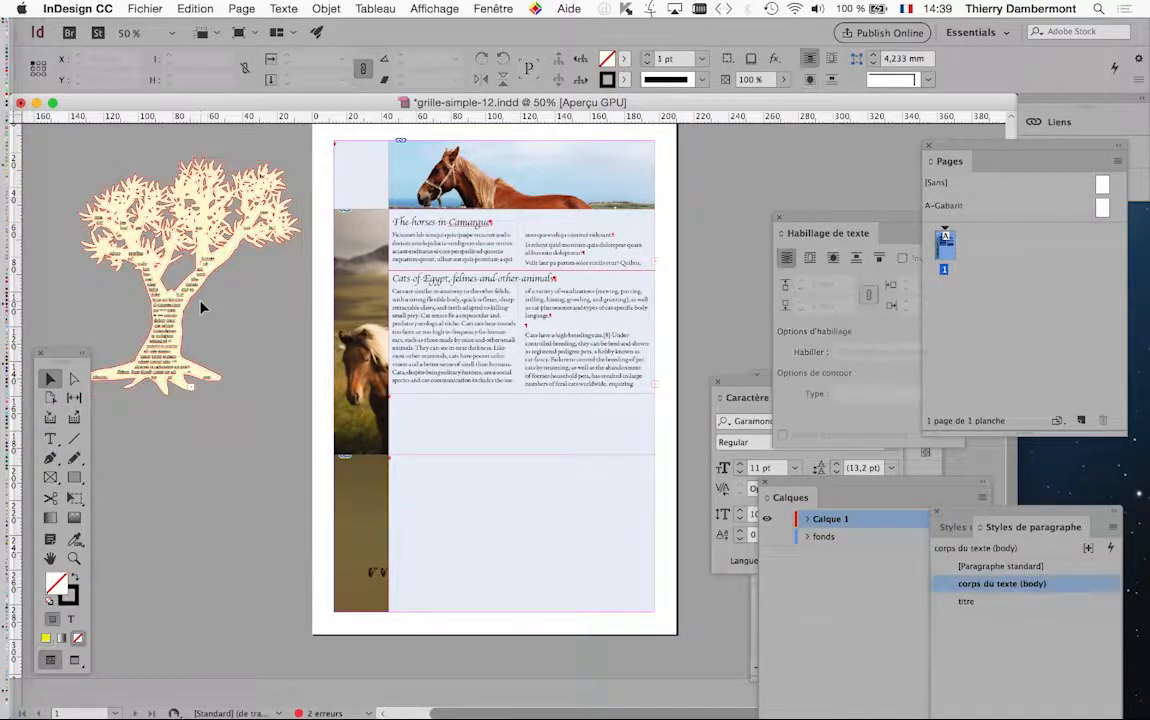